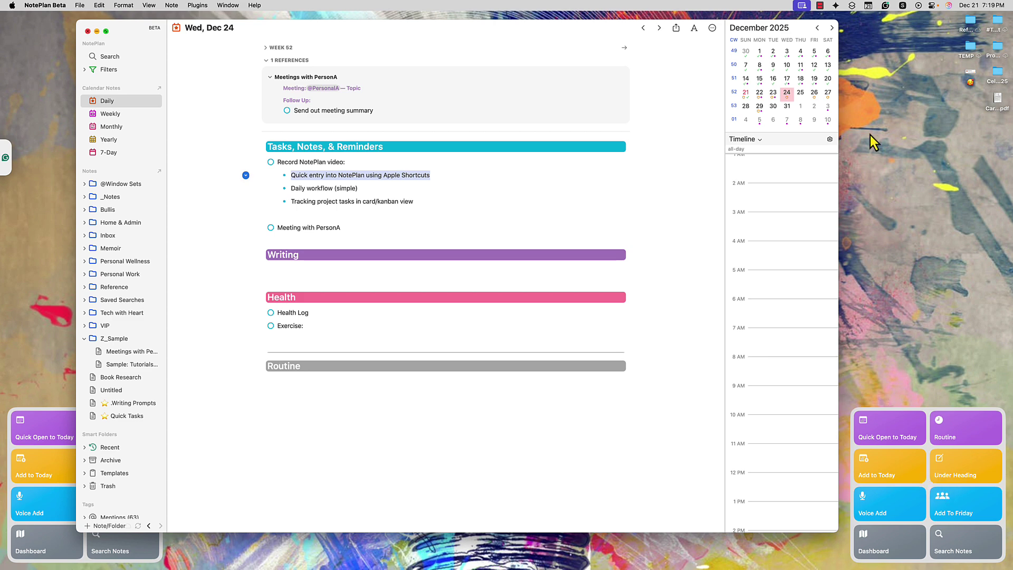
# Show the menu-bar Shortcuts list with Add To Friday, Under Heading and Quick Capture
pyautogui.click(852, 6)
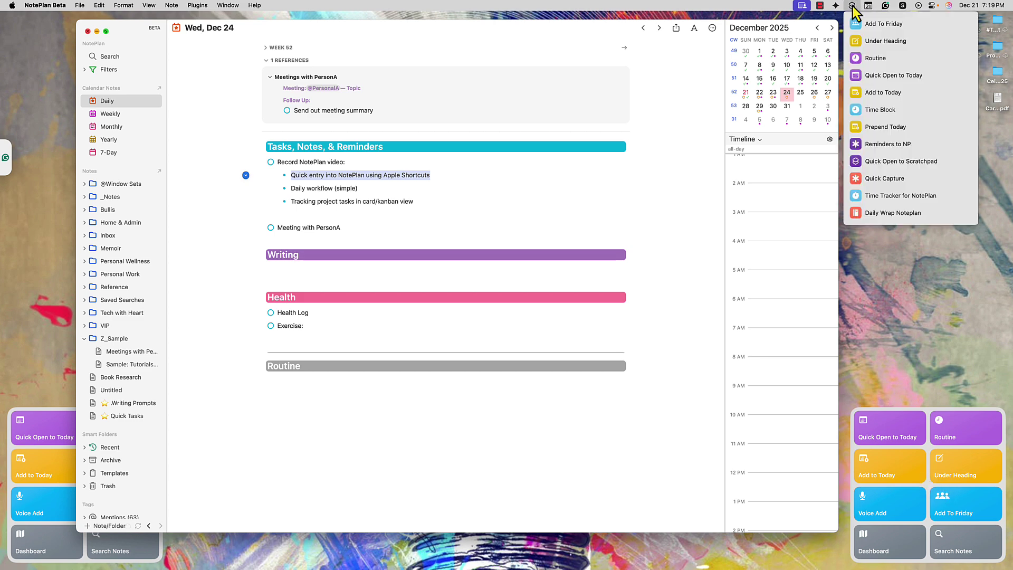
# Search the Widget Gallery for 'short' and add a small Shortcuts Folder widget to the desktop
pyautogui.press('Escape')
pyautogui.rightClick(880, 146)
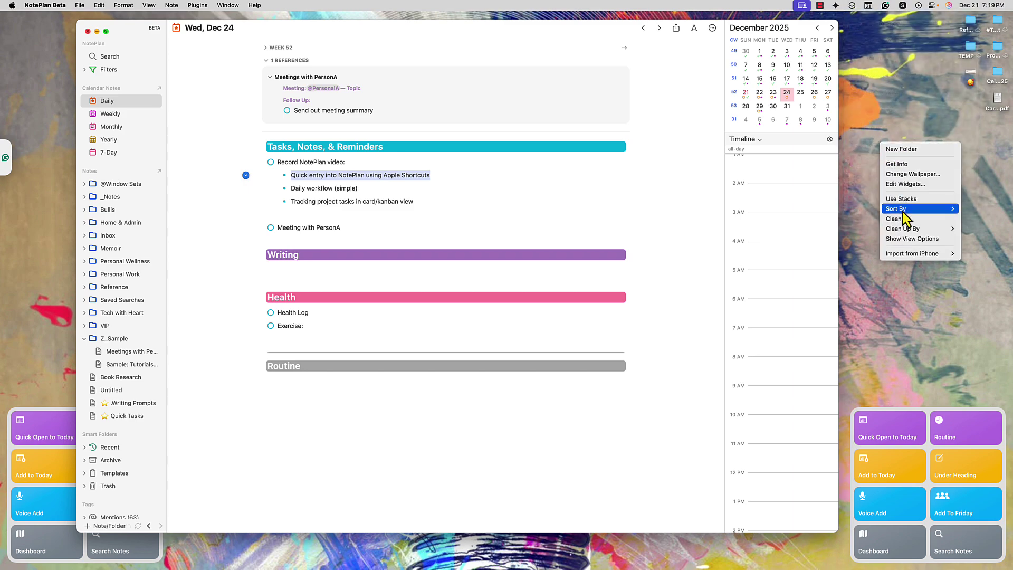
pyautogui.click(900, 184)
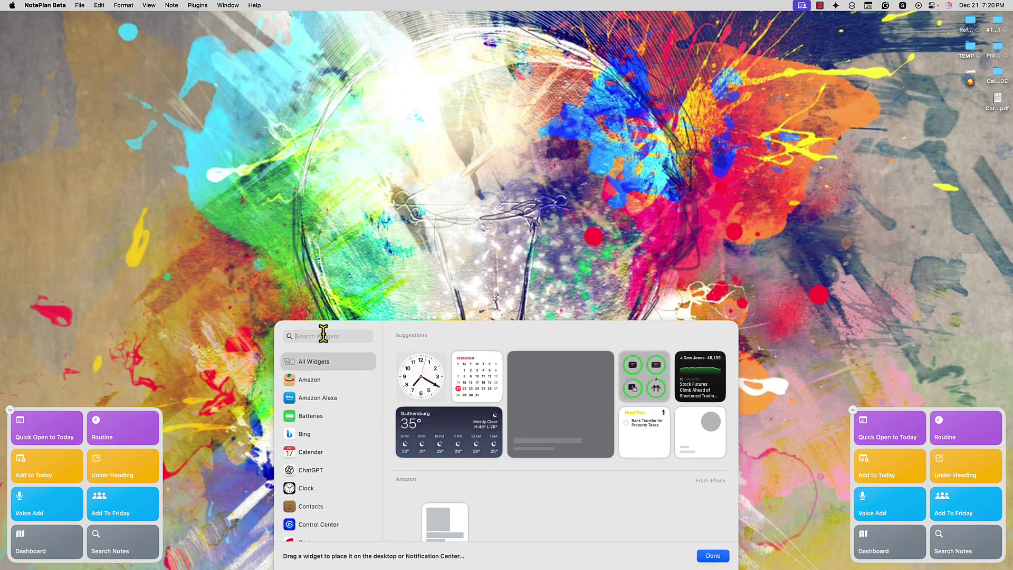
pyautogui.write('short')
pyautogui.click(308, 384)
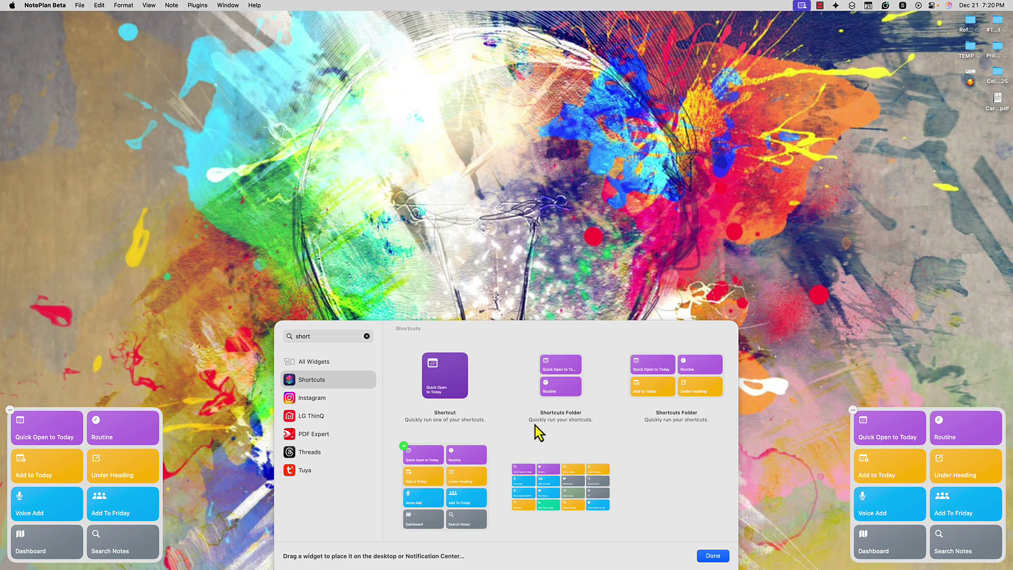
pyautogui.click(541, 356)
# Close the gallery and keep the new widget's folder set to All Shortcuts
pyautogui.click(712, 556)
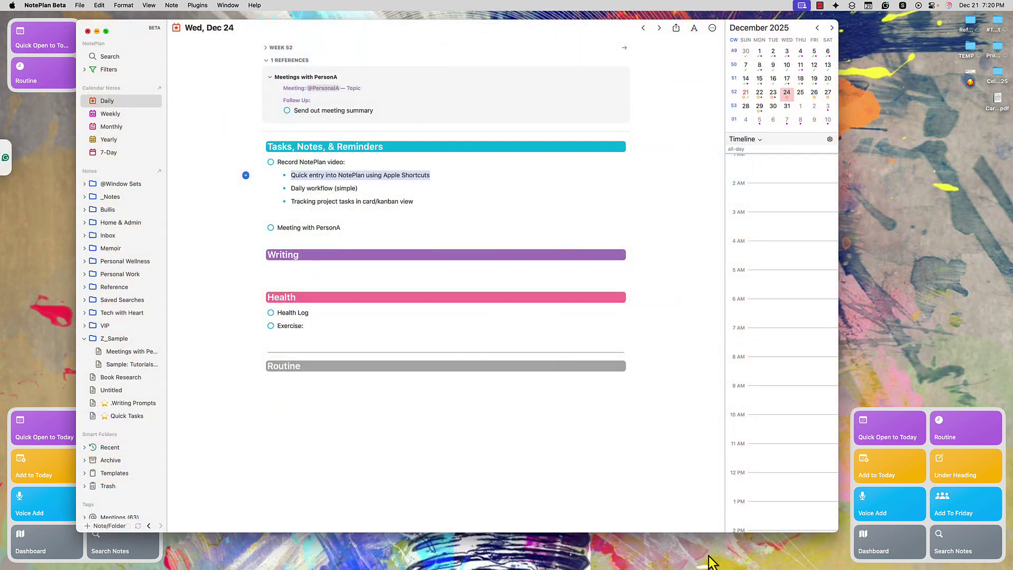
pyautogui.rightClick(57, 36)
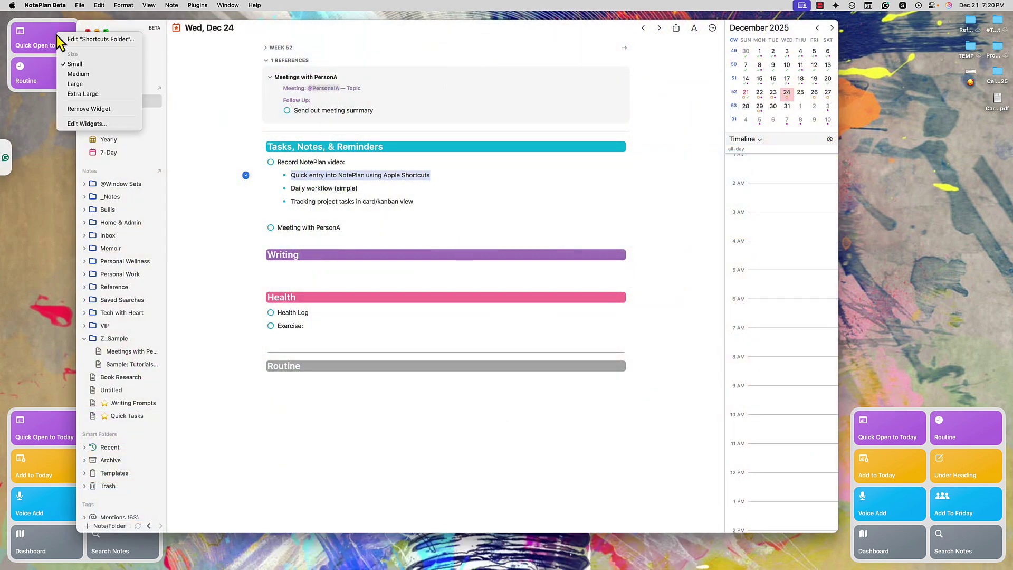
pyautogui.click(69, 40)
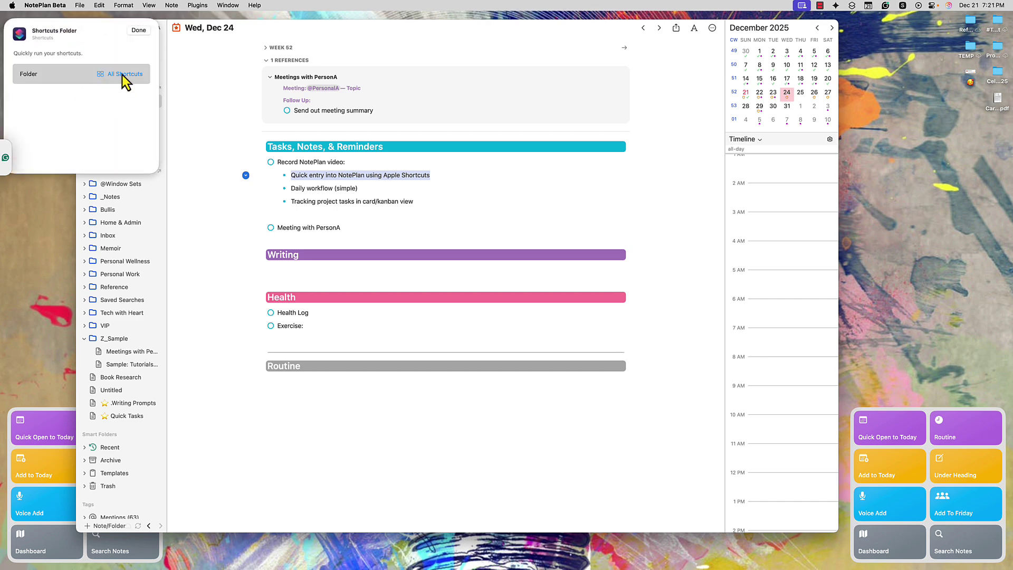
pyautogui.click(138, 31)
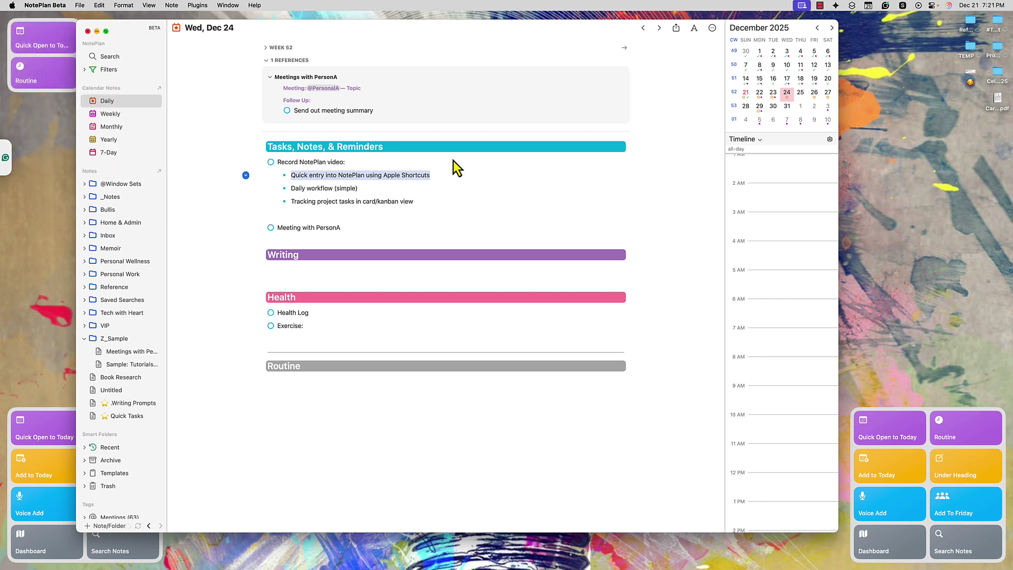
# Open the icon picker for Quick Open to Today and dismiss it without changes
pyautogui.hotkey('ctrl', 'Right')
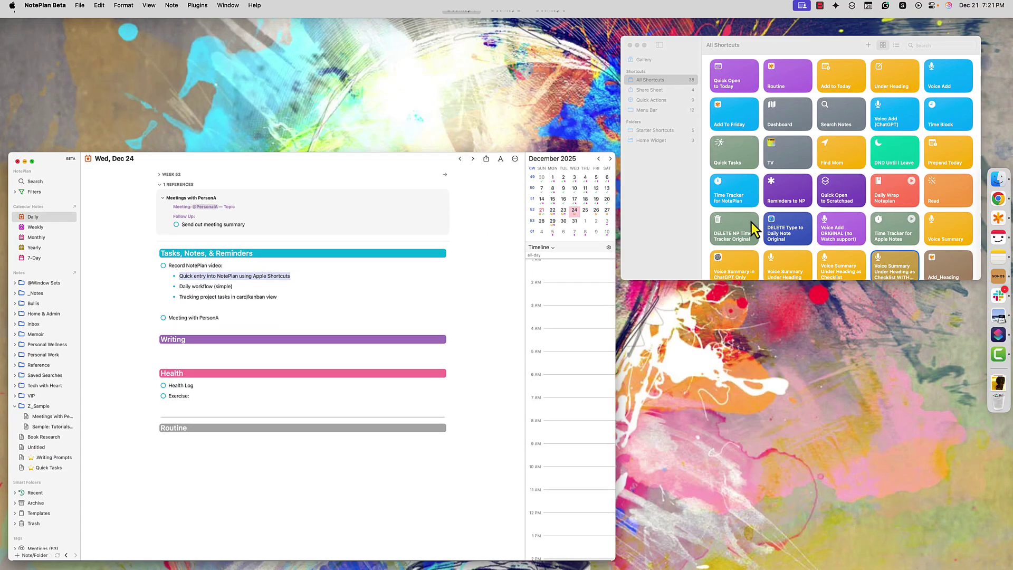
pyautogui.hotkey('ctrl', 'Left')
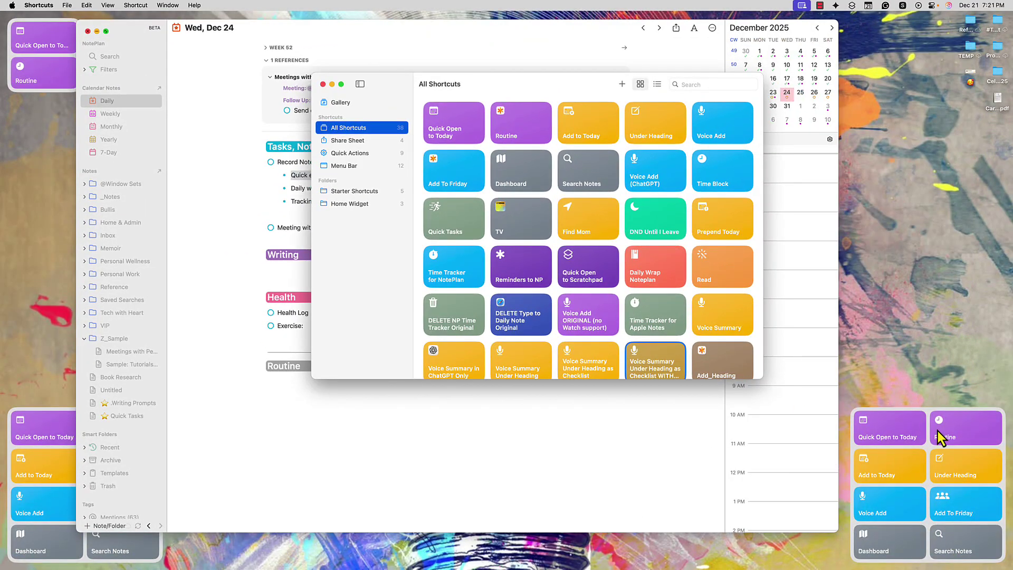
pyautogui.moveTo(541, 140)
pyautogui.rightClick(464, 128)
pyautogui.click(480, 162)
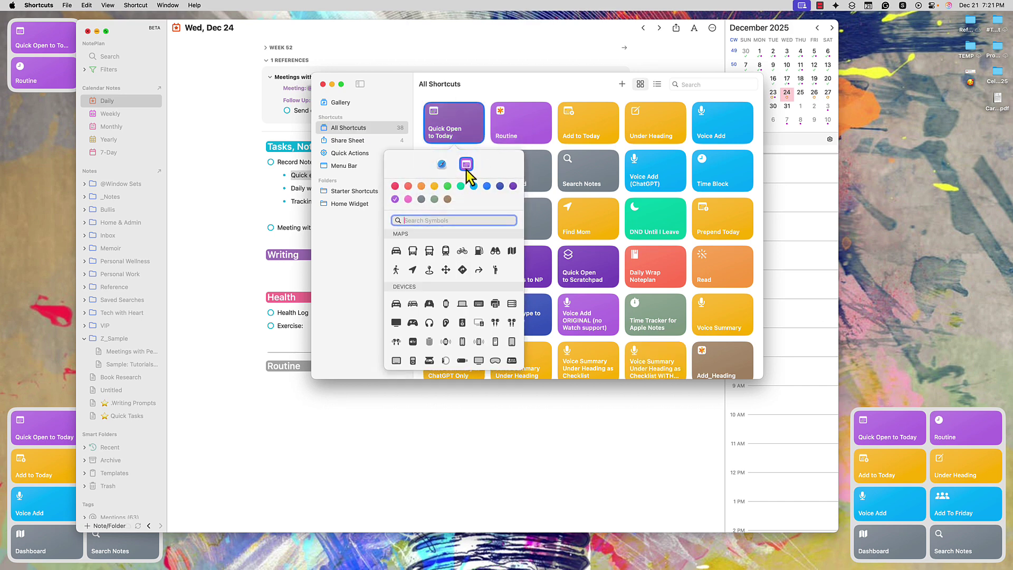
pyautogui.click(487, 87)
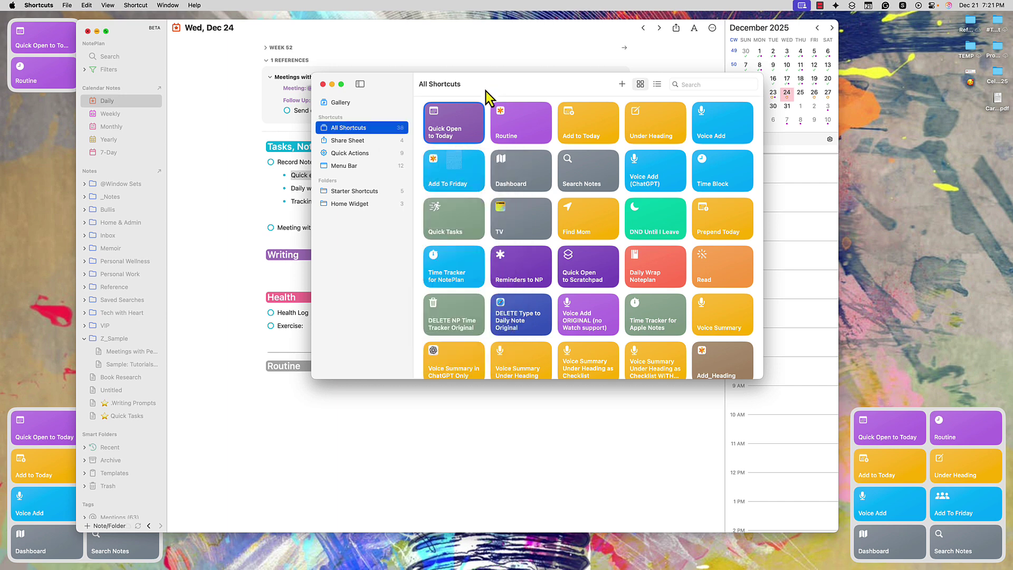
# Close Shortcuts and remove the top-left Shortcuts Folder widget from the desktop
pyautogui.click(323, 85)
pyautogui.rightClick(47, 79)
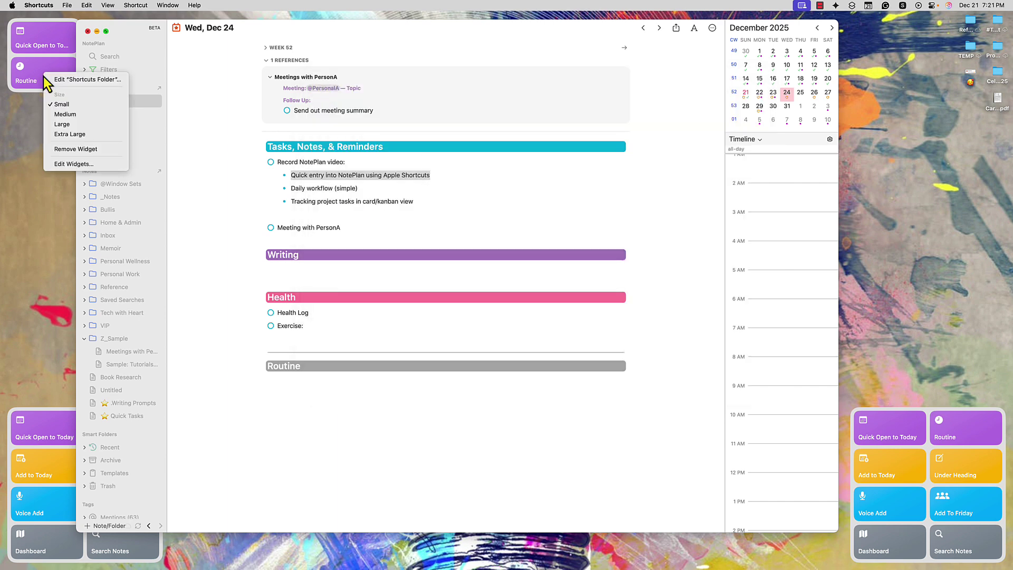
pyautogui.click(71, 150)
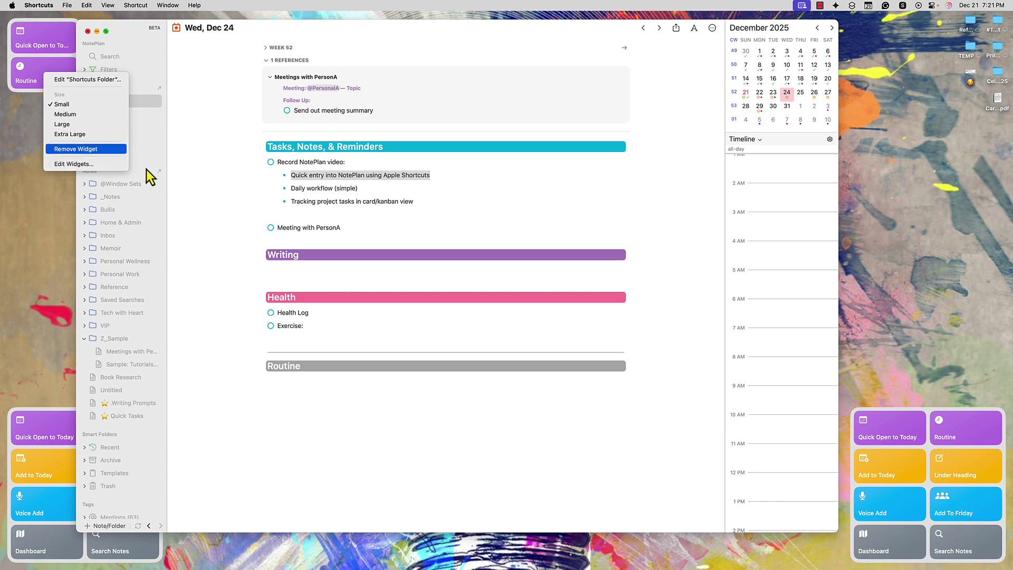
pyautogui.click(528, 192)
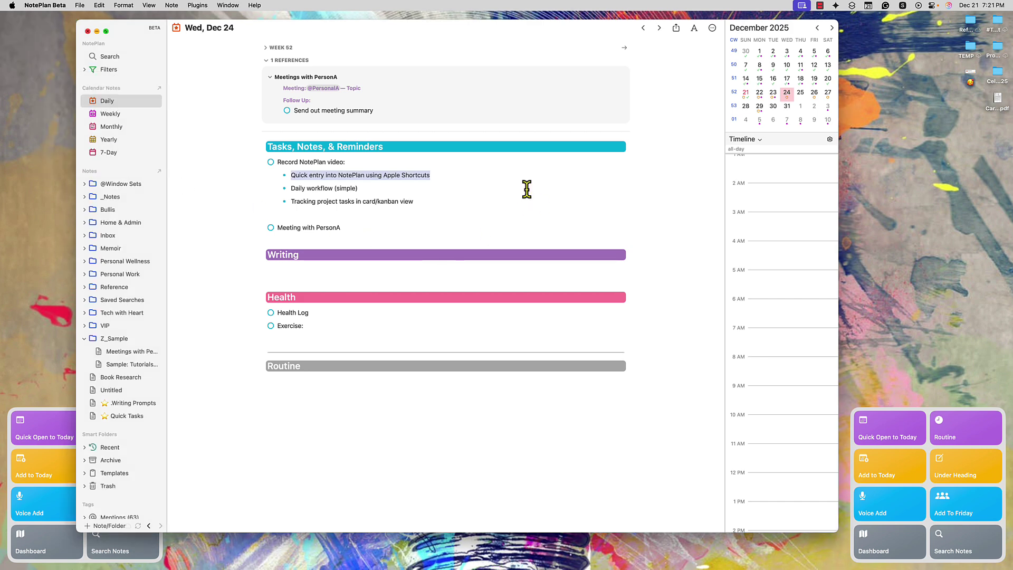
pyautogui.click(901, 436)
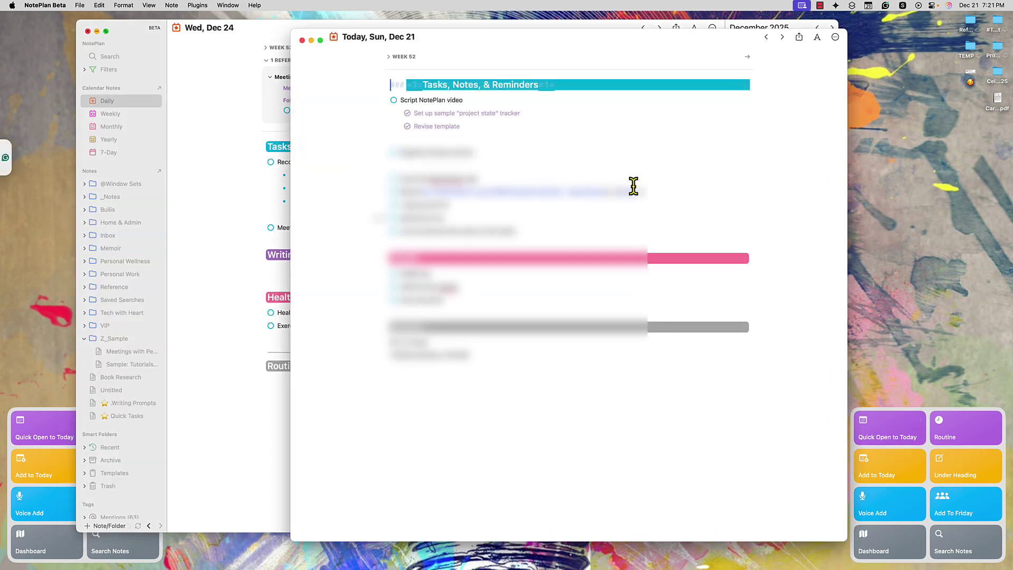
pyautogui.hotkey('ctrl', 'Up')
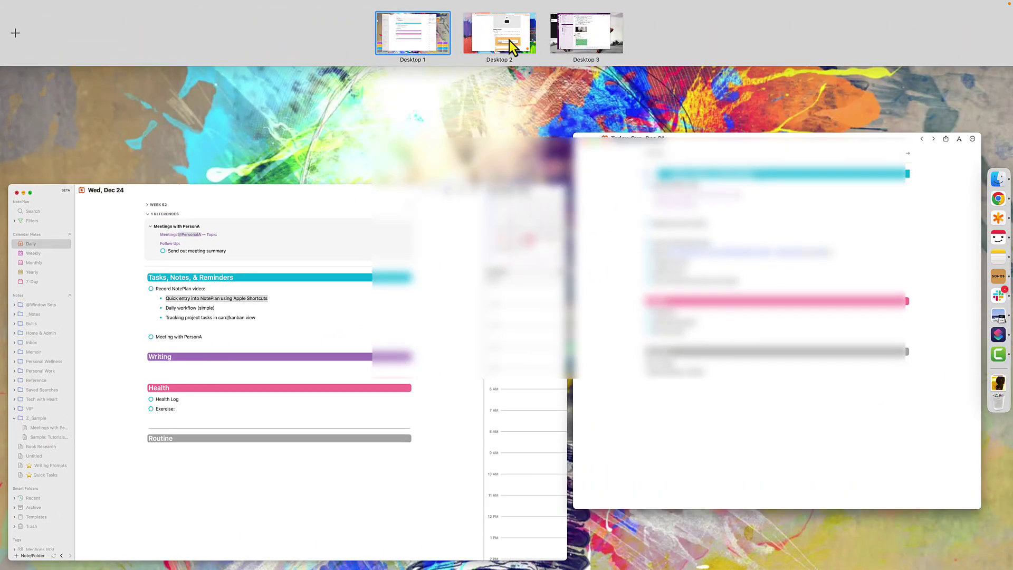
pyautogui.click(691, 222)
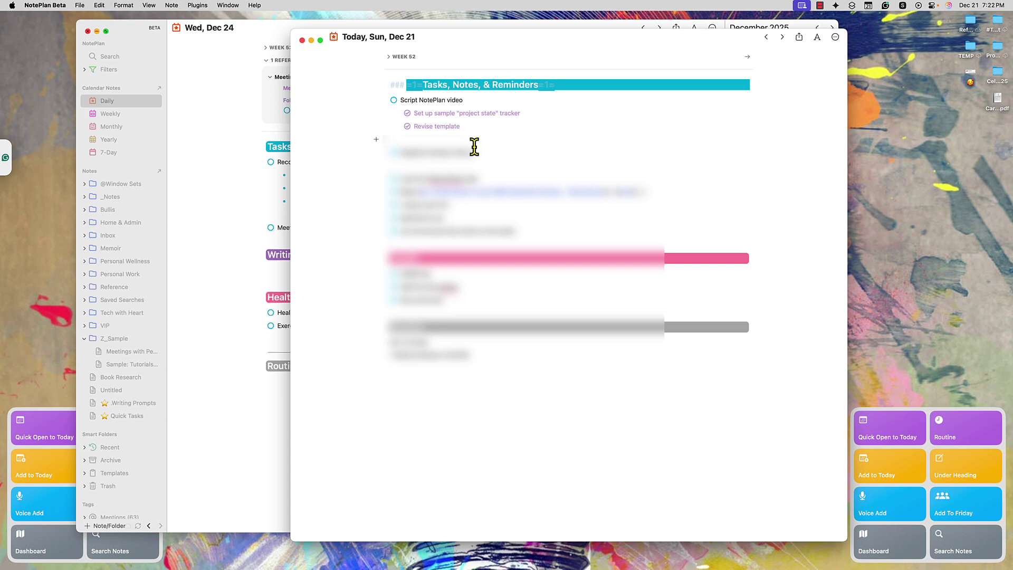
pyautogui.click(303, 41)
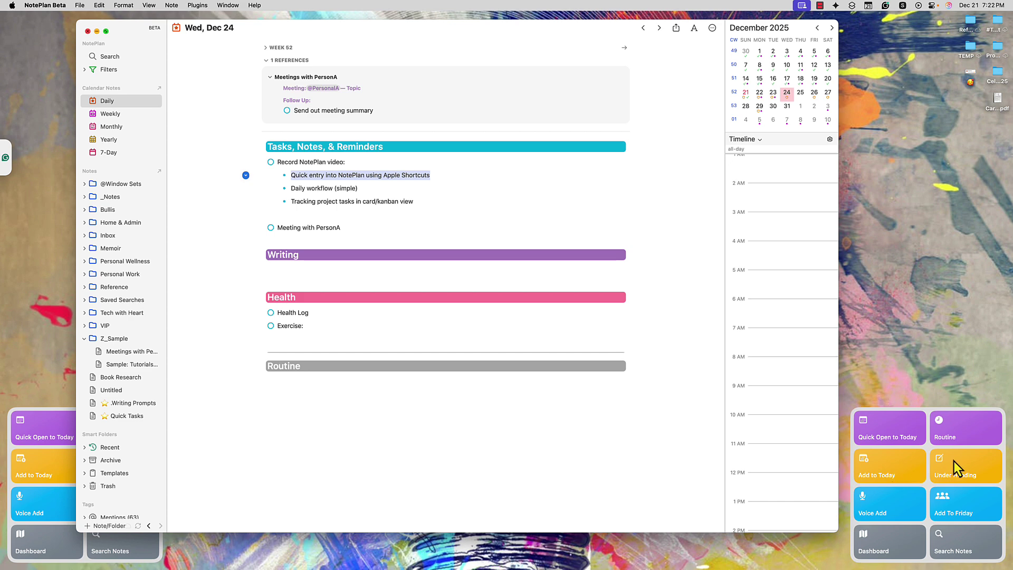
pyautogui.click(888, 476)
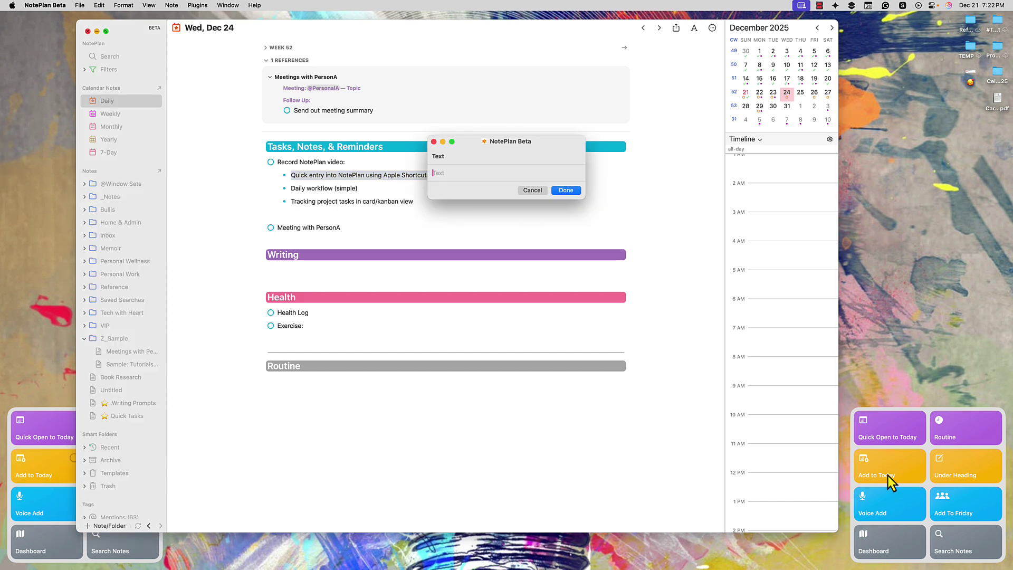
pyautogui.click(534, 191)
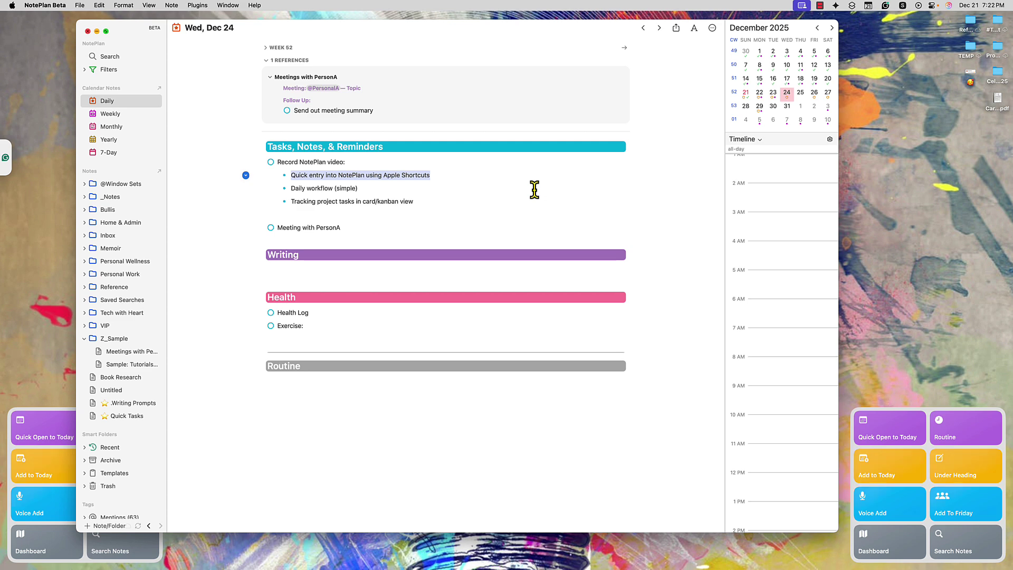
pyautogui.click(957, 474)
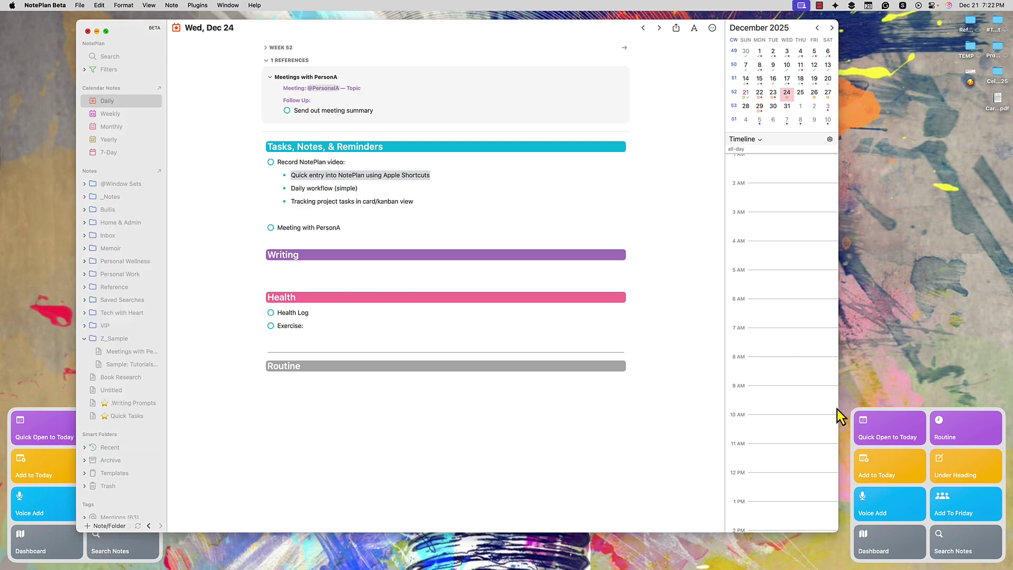
pyautogui.press('Return')
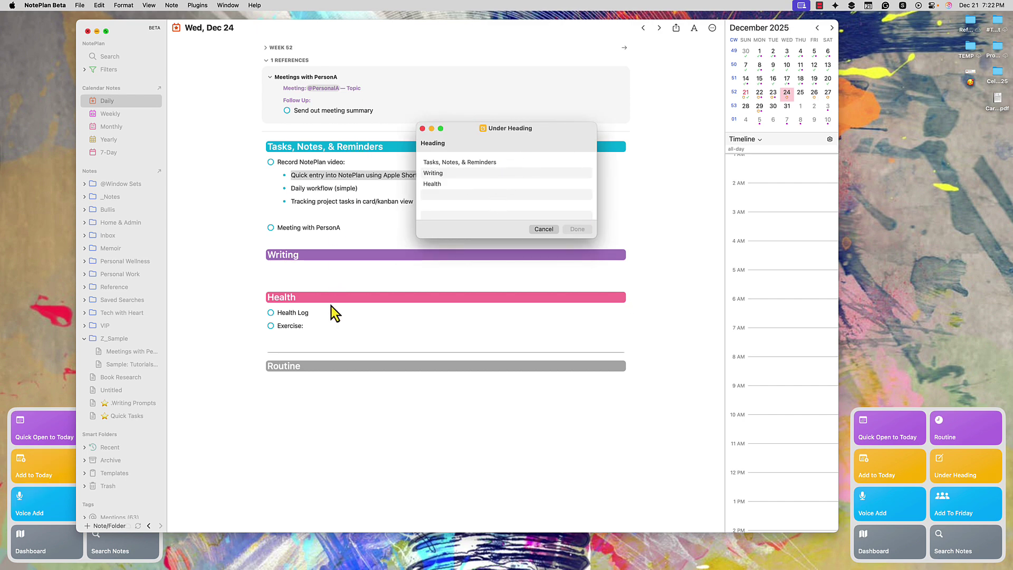
# Dismiss the Under Heading picker with Escape
pyautogui.press('Escape')
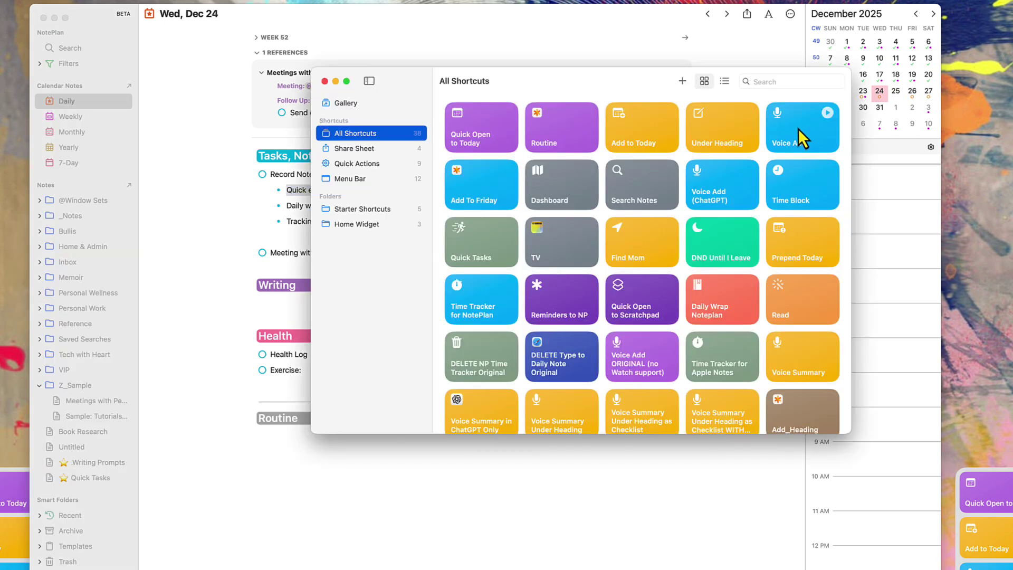
# Open Voice Add for editing and keep its dictation set to stop After Pause
pyautogui.rightClick(799, 128)
pyautogui.click(809, 145)
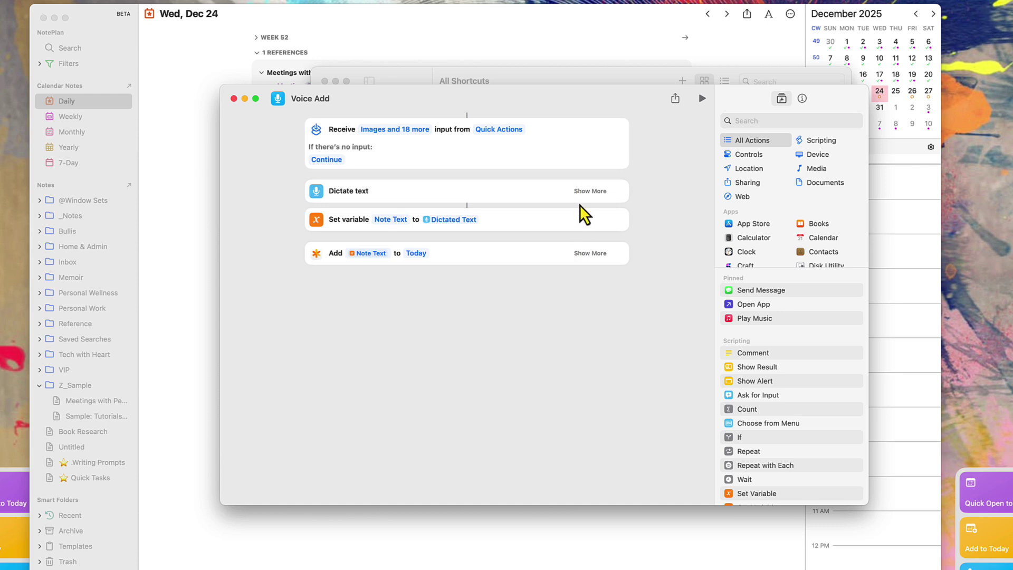
pyautogui.click(580, 191)
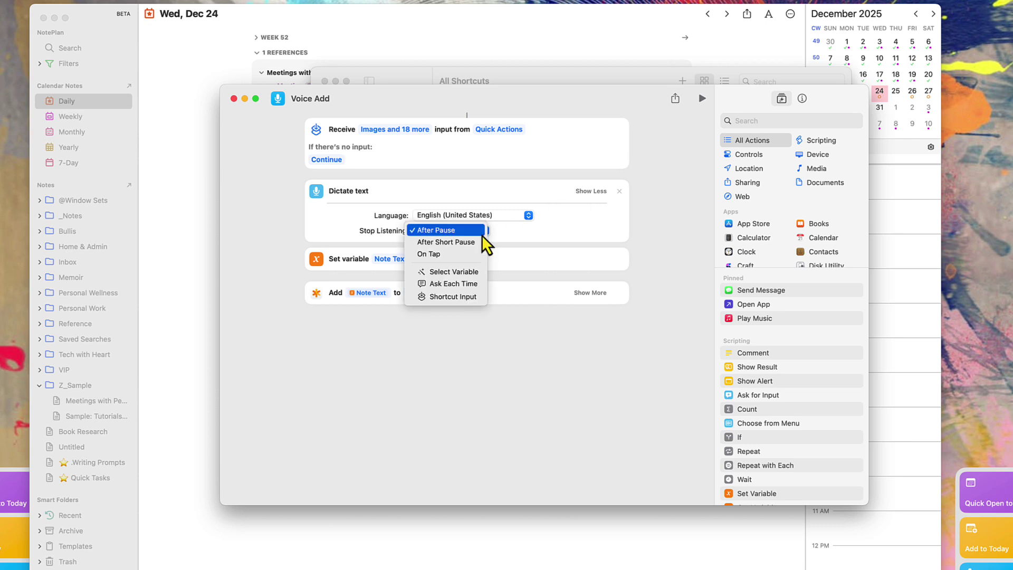
pyautogui.click(482, 235)
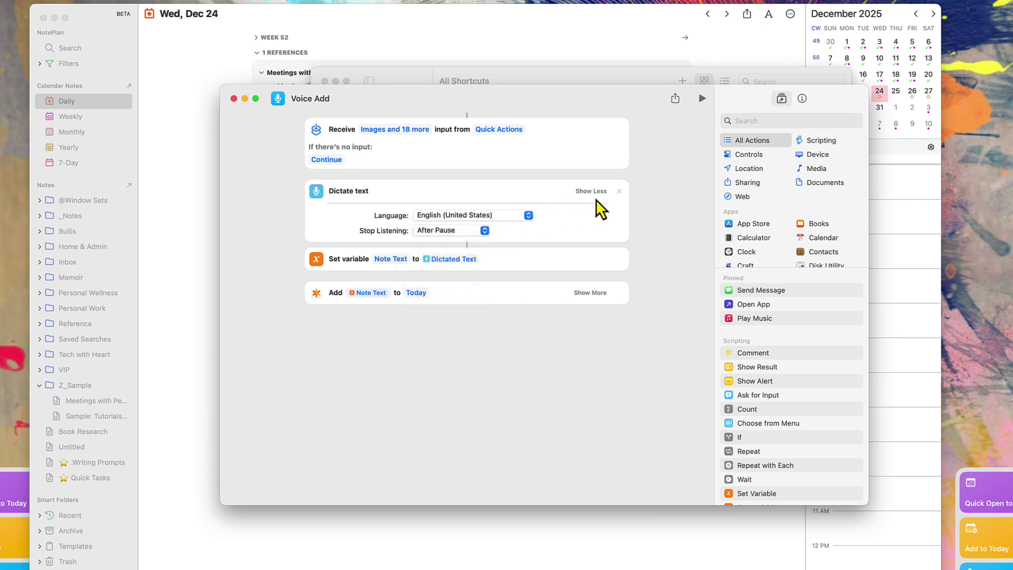
pyautogui.click(591, 191)
# Check the Add step: heading =1=Tasks, Notes, & Reminders=1=, mode Append, type Task
pyautogui.click(591, 253)
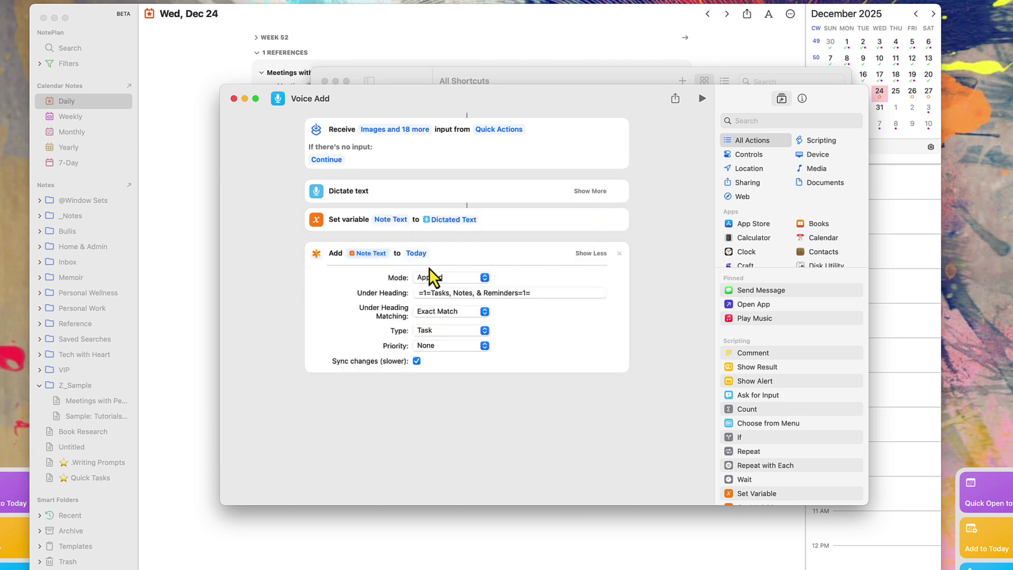
pyautogui.click(546, 291)
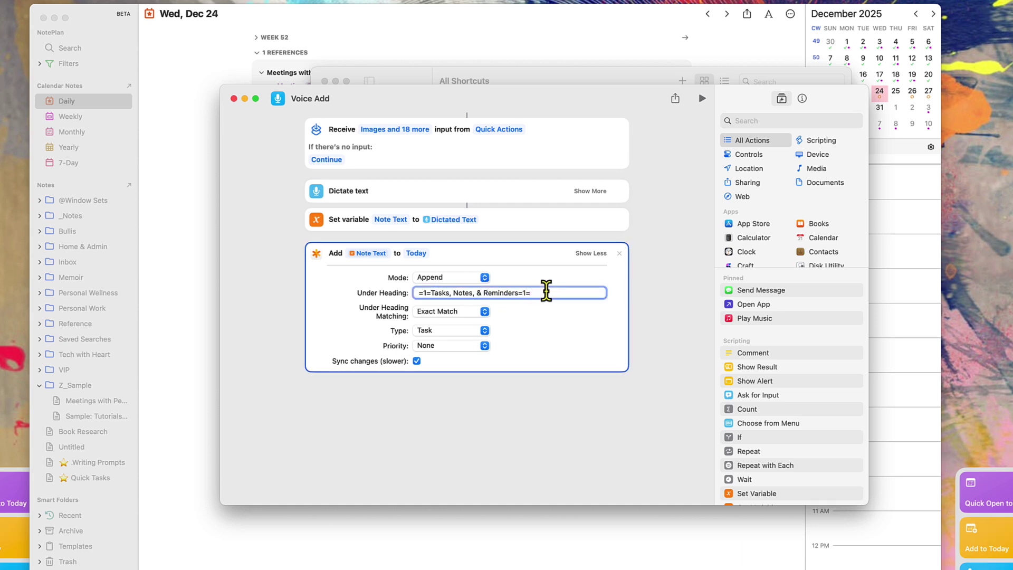
pyautogui.moveTo(546, 292); pyautogui.dragTo(410, 292)
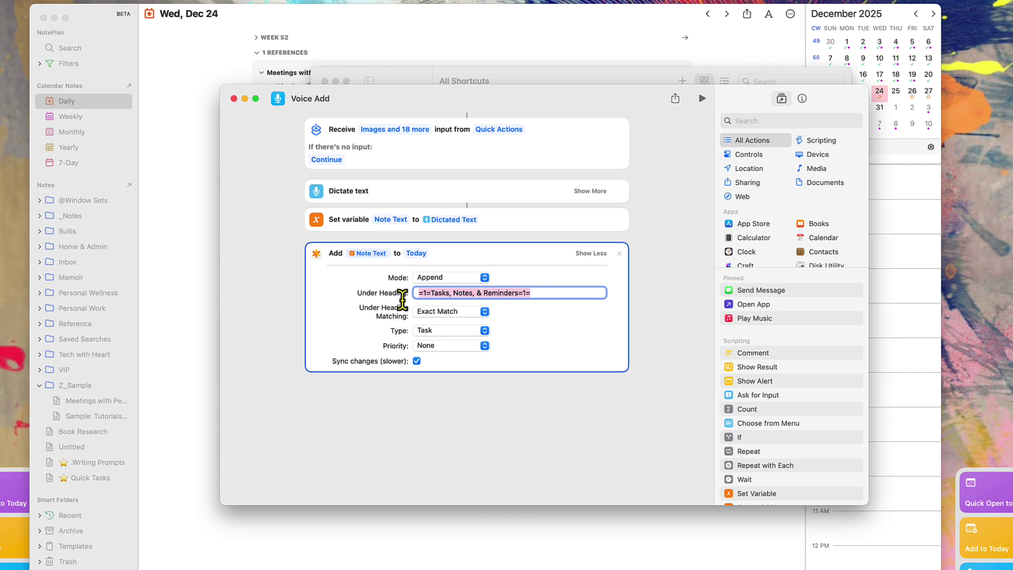
pyautogui.click(482, 277)
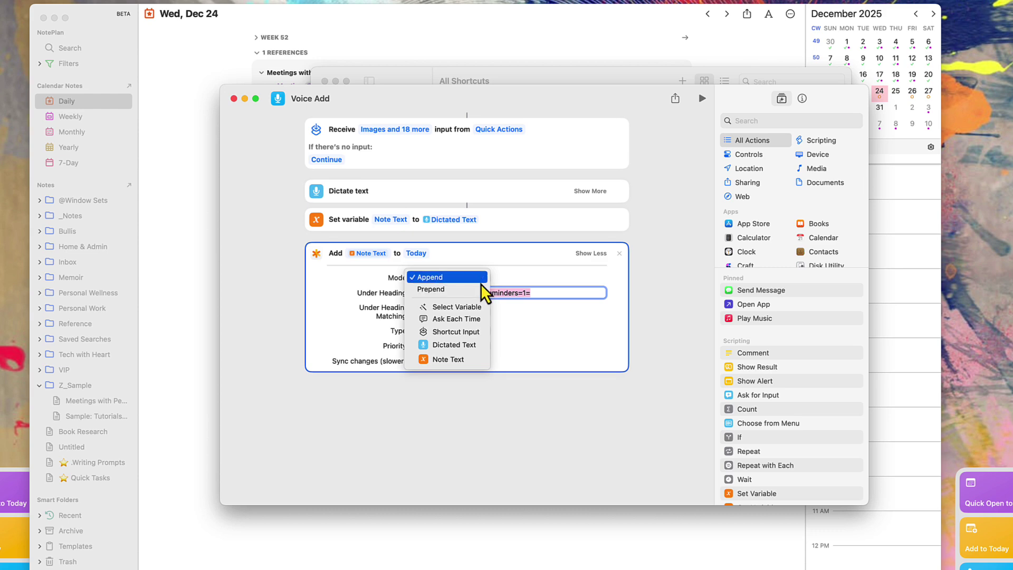
pyautogui.click(550, 293)
pyautogui.click(550, 293)
pyautogui.tripleClick(551, 293)
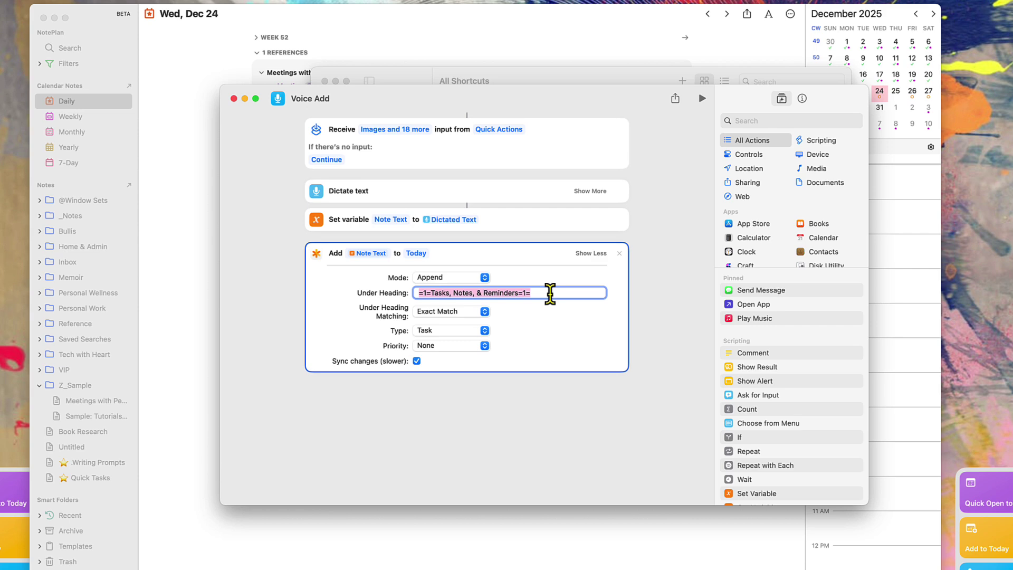
pyautogui.click(477, 331)
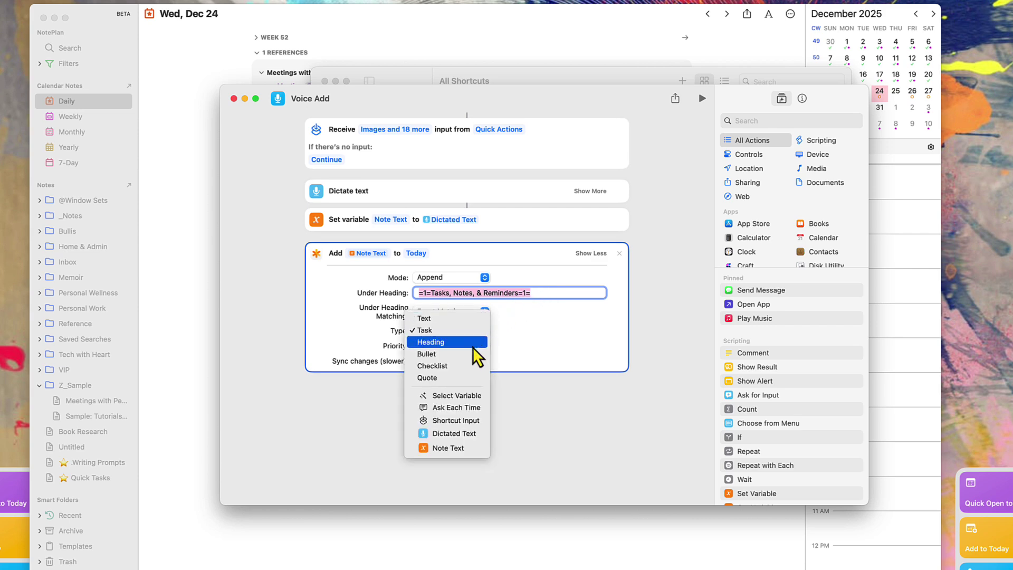
pyautogui.click(540, 336)
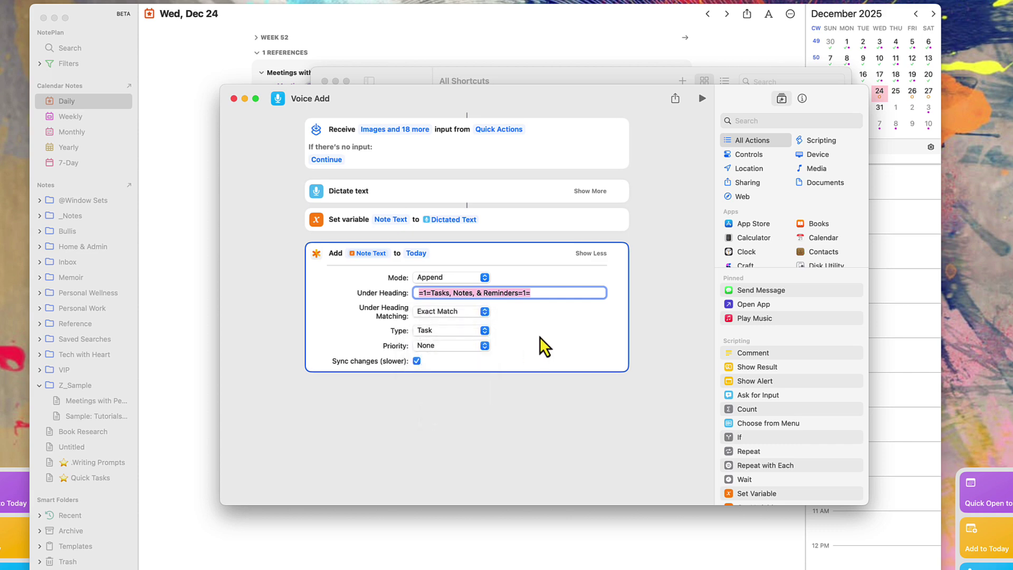
# Review Voice Add's details and the menu-bar shortcut list, then close the editor
pyautogui.click(800, 99)
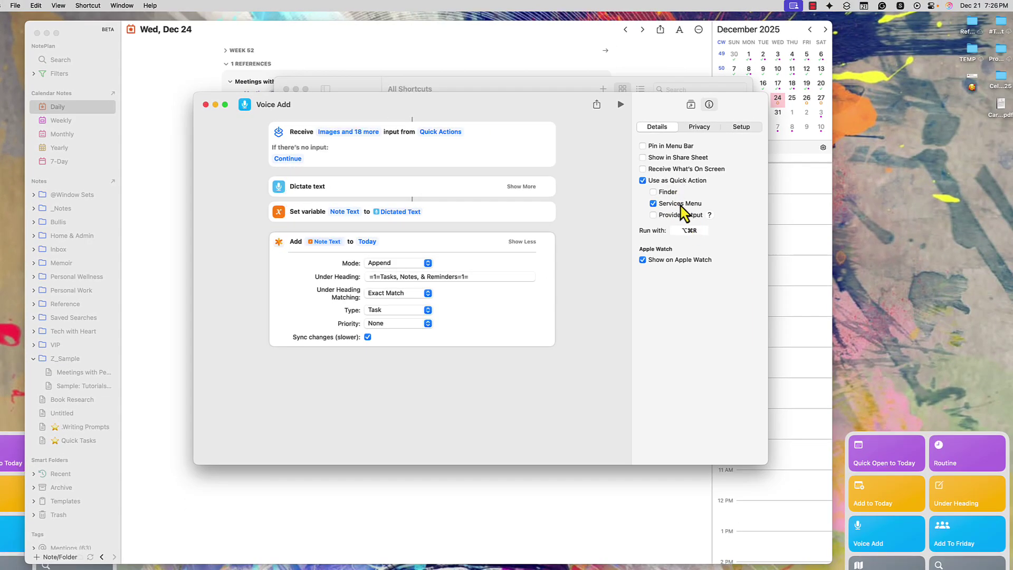
pyautogui.click(845, 7)
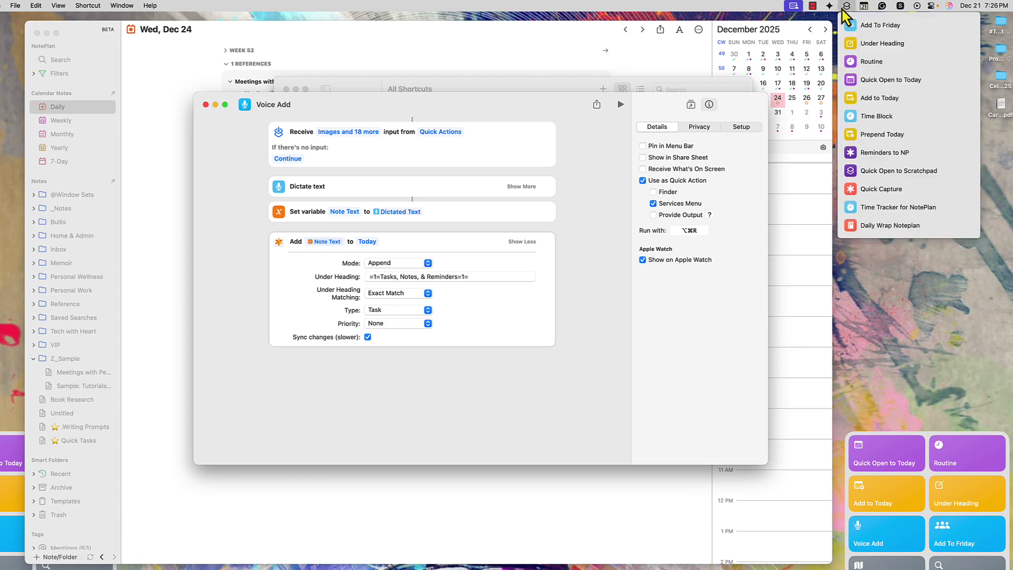
pyautogui.click(844, 7)
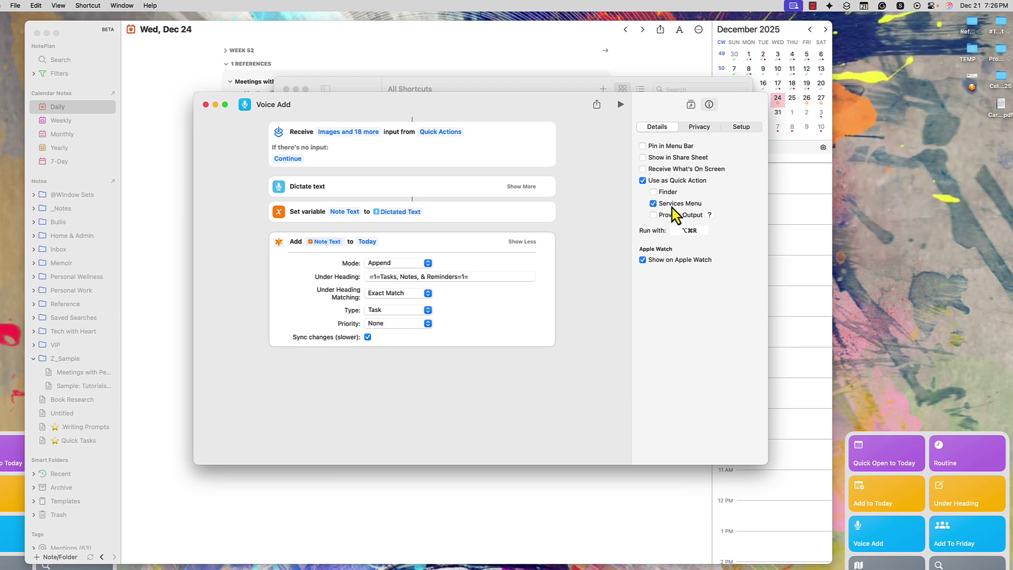
pyautogui.press('super+w')
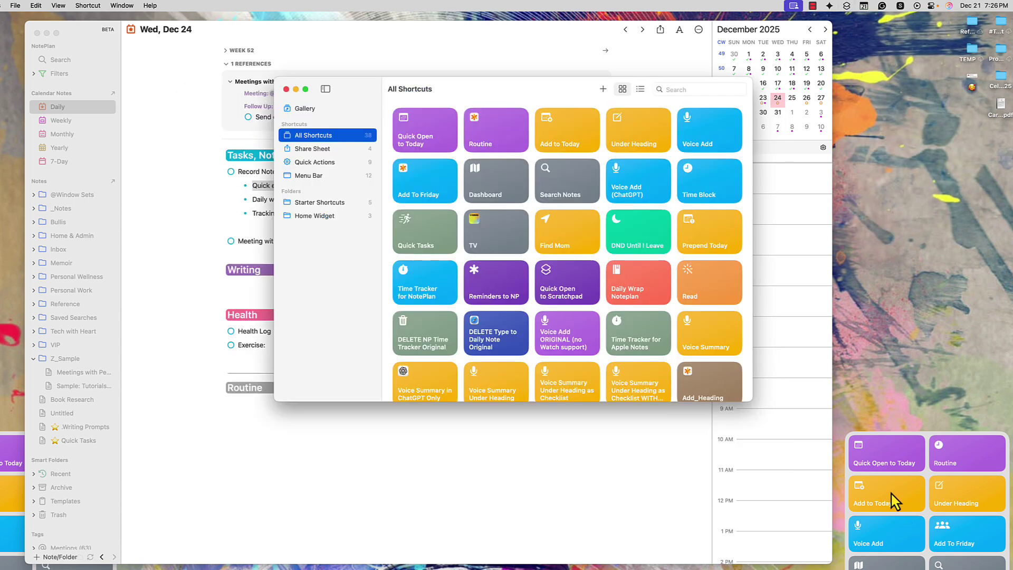
# Run Add To Friday with 'Enter in whatever you want' and verify it under Dec 26's Evening heading
pyautogui.click(965, 543)
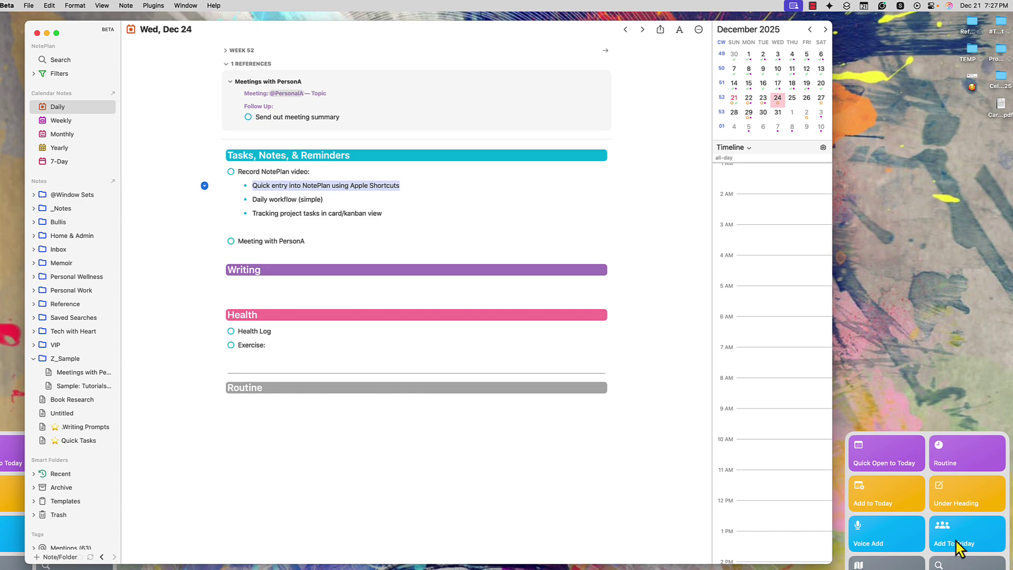
pyautogui.click(956, 542)
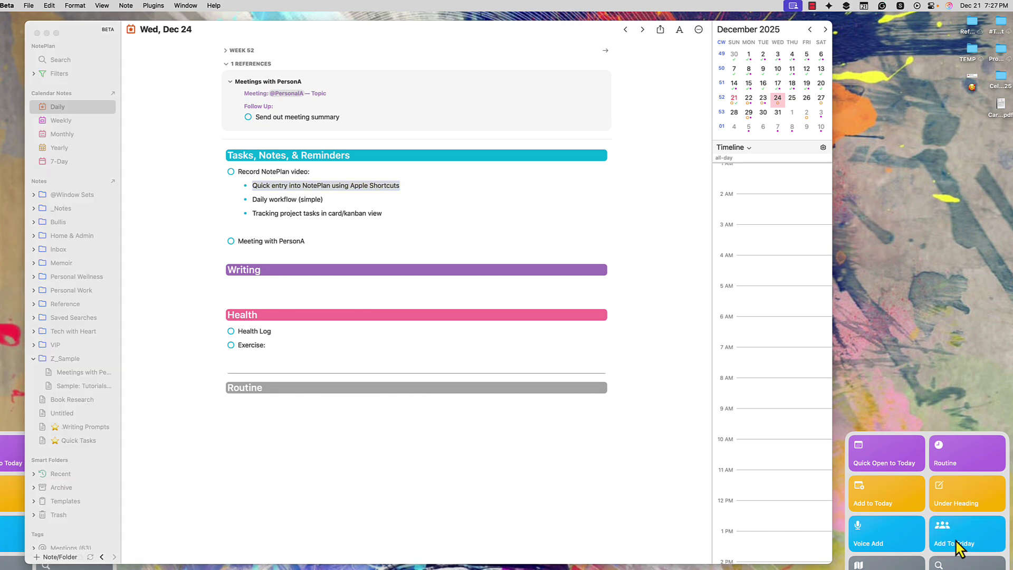
pyautogui.write('Enter in whate')
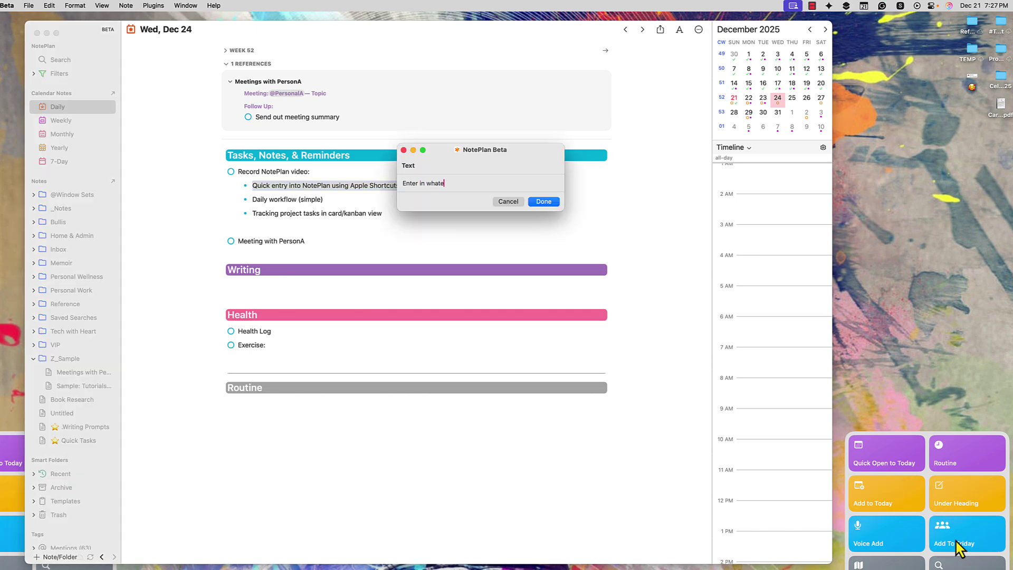
pyautogui.write('ver you want')
pyautogui.press('Return')
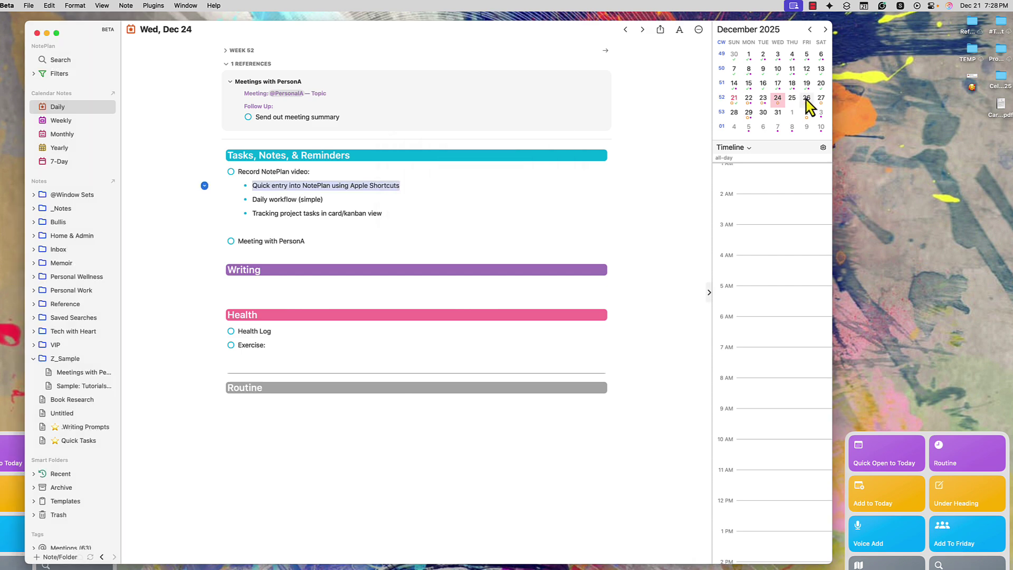
pyautogui.click(806, 98)
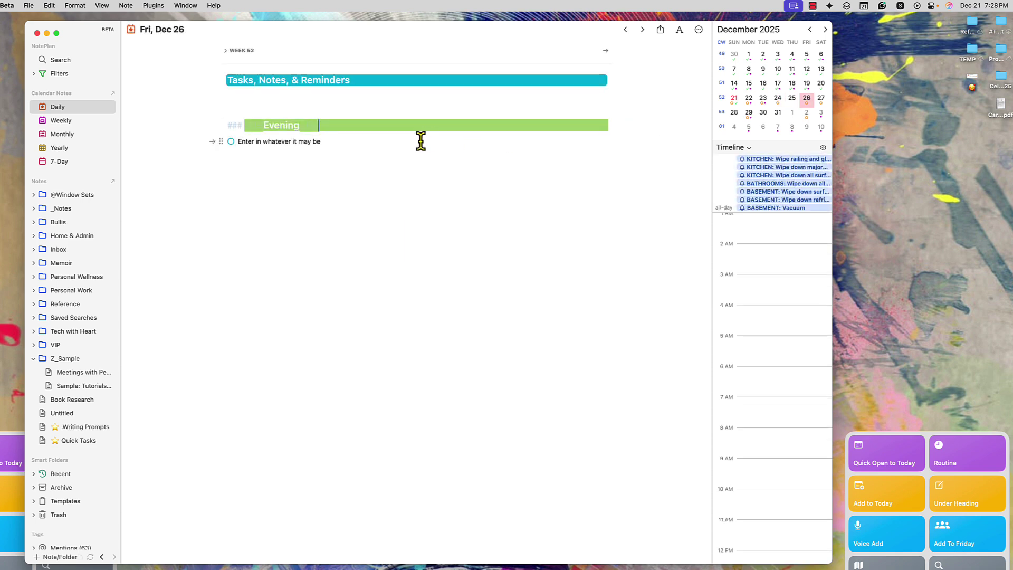
pyautogui.click(319, 125)
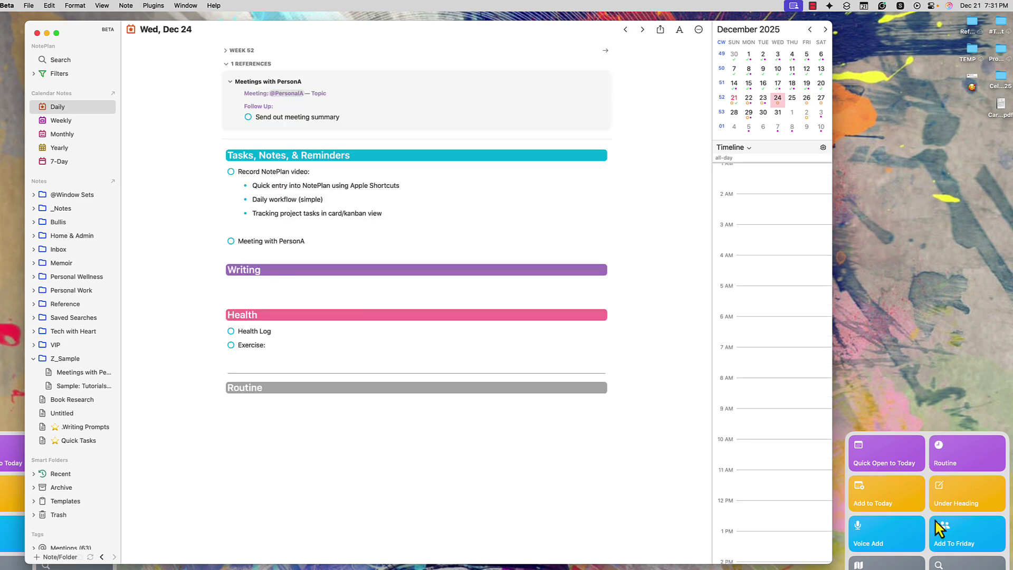
# Test-run Voice Add (ChatGPT), stopping dictation and cancelling at the action choice
pyautogui.hotkey('ctrl', 'Up')
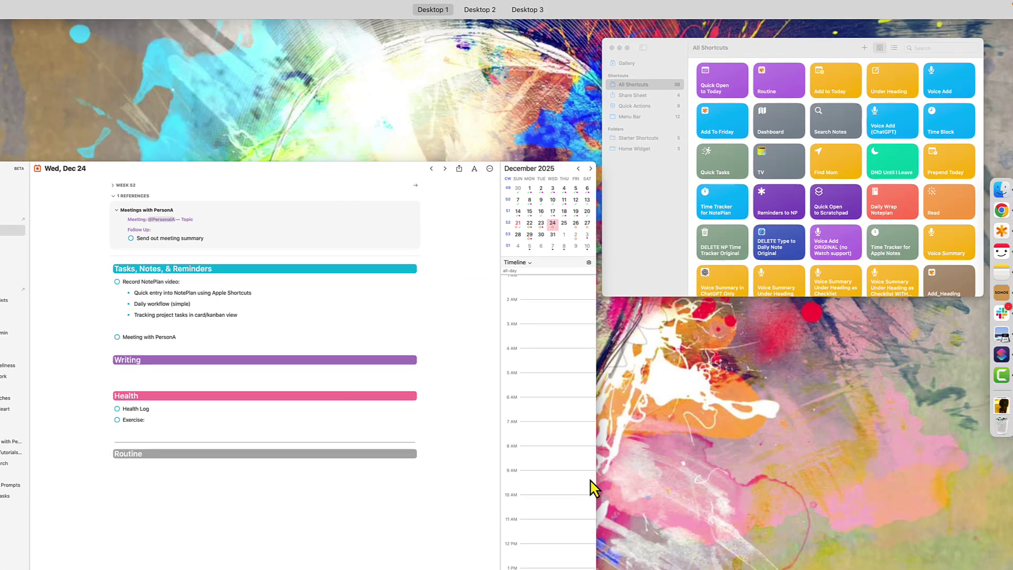
pyautogui.click(730, 260)
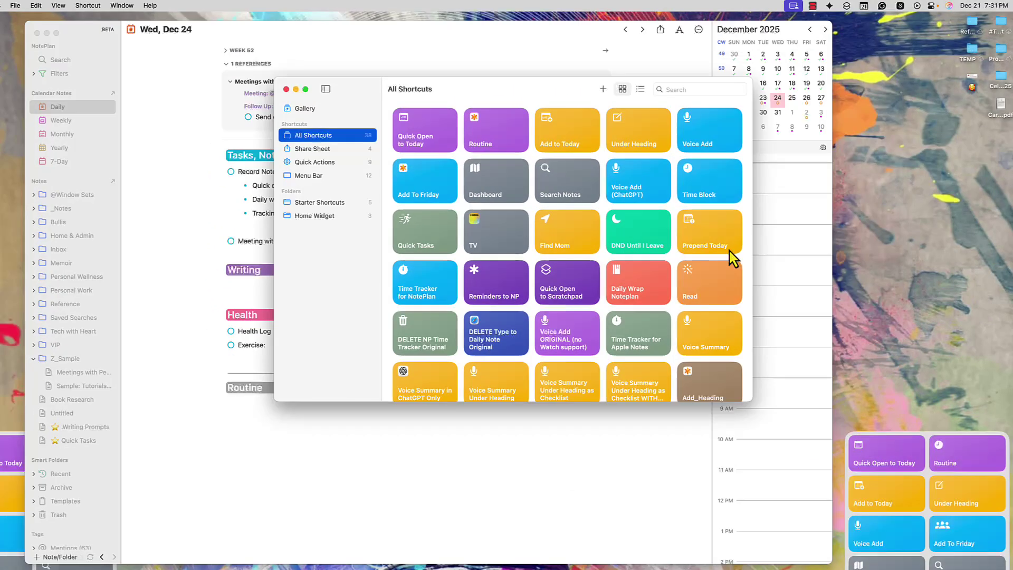
pyautogui.click(634, 195)
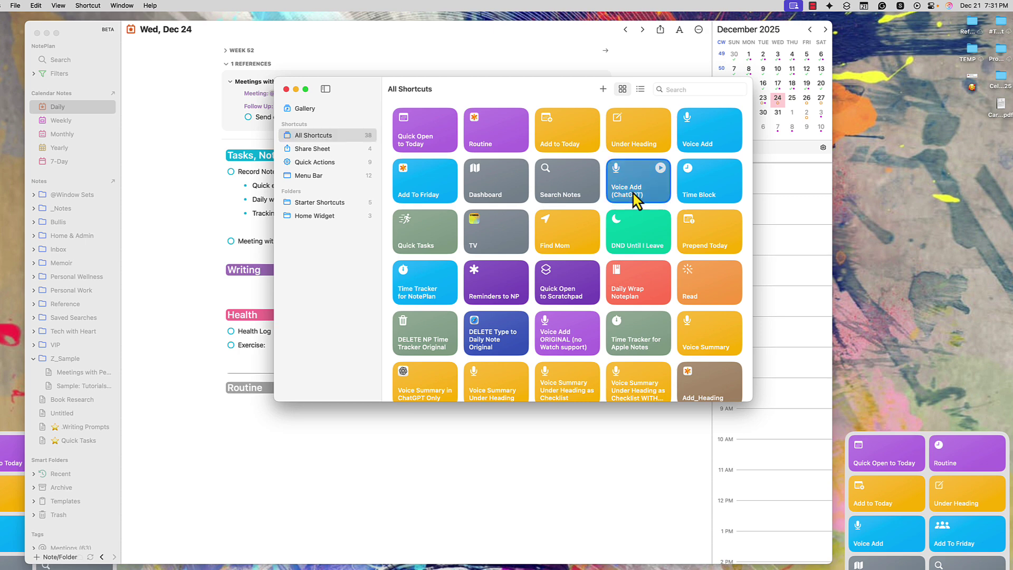
pyautogui.click(660, 167)
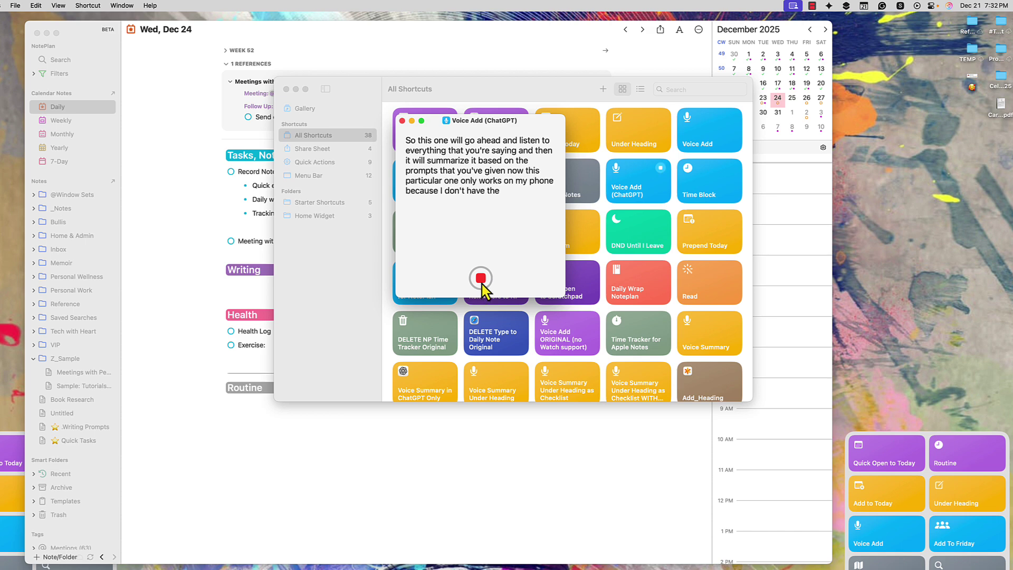
pyautogui.click(482, 280)
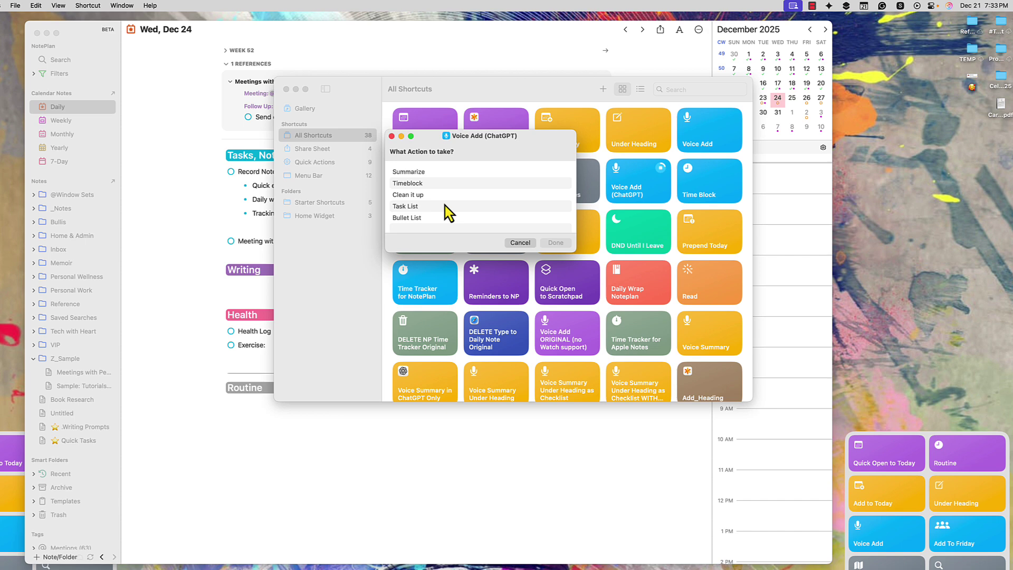
pyautogui.click(523, 245)
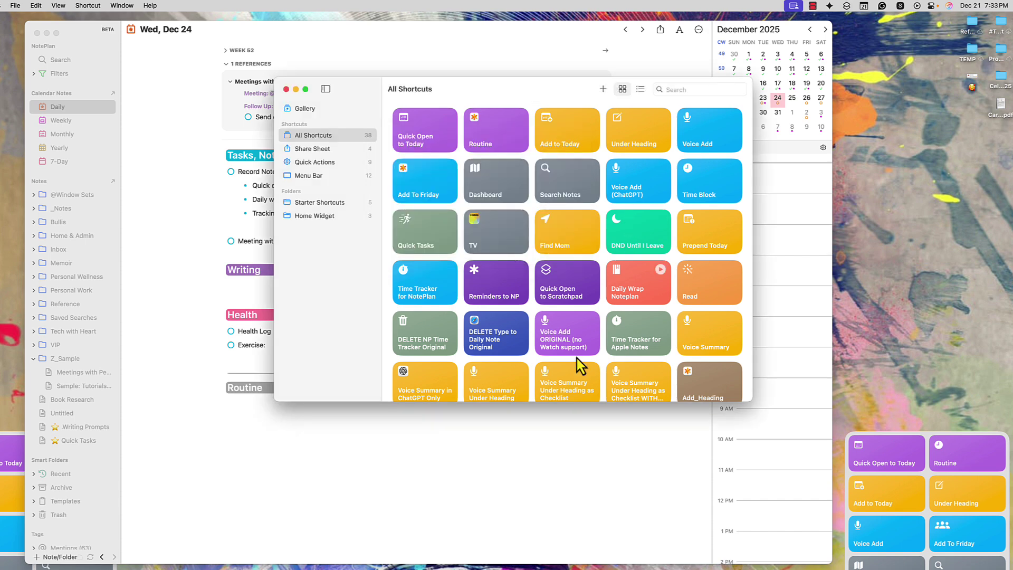
pyautogui.scroll(-2, 573, 372)
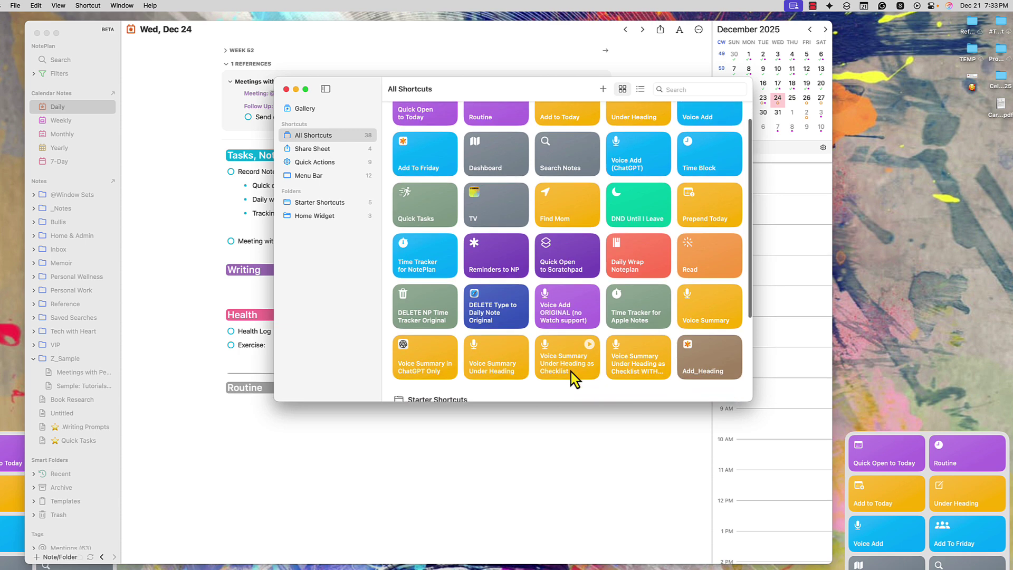
# Open the checklist voice summary shortcut and inspect its summarizing prompt text
pyautogui.rightClick(630, 359)
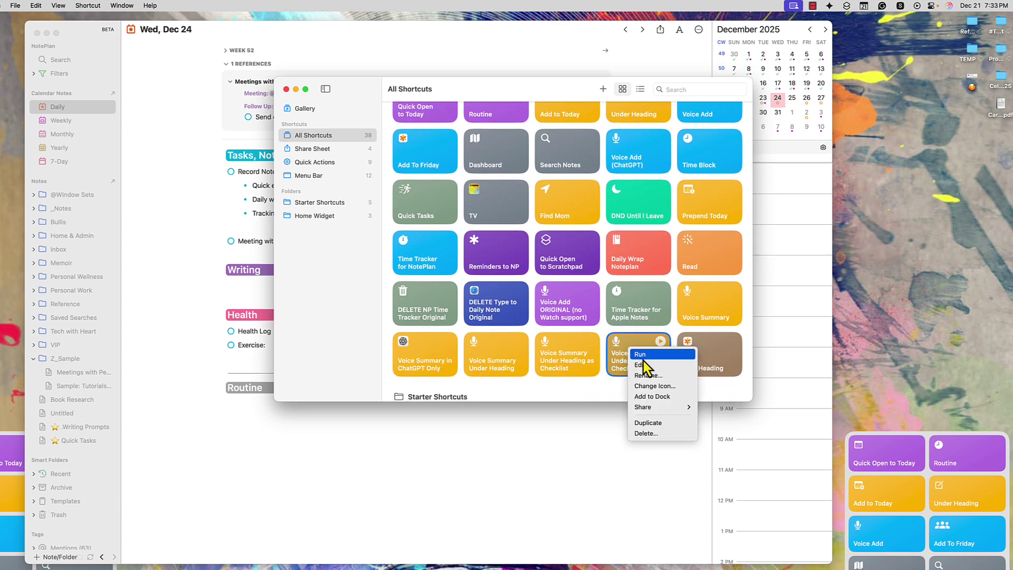
pyautogui.click(643, 368)
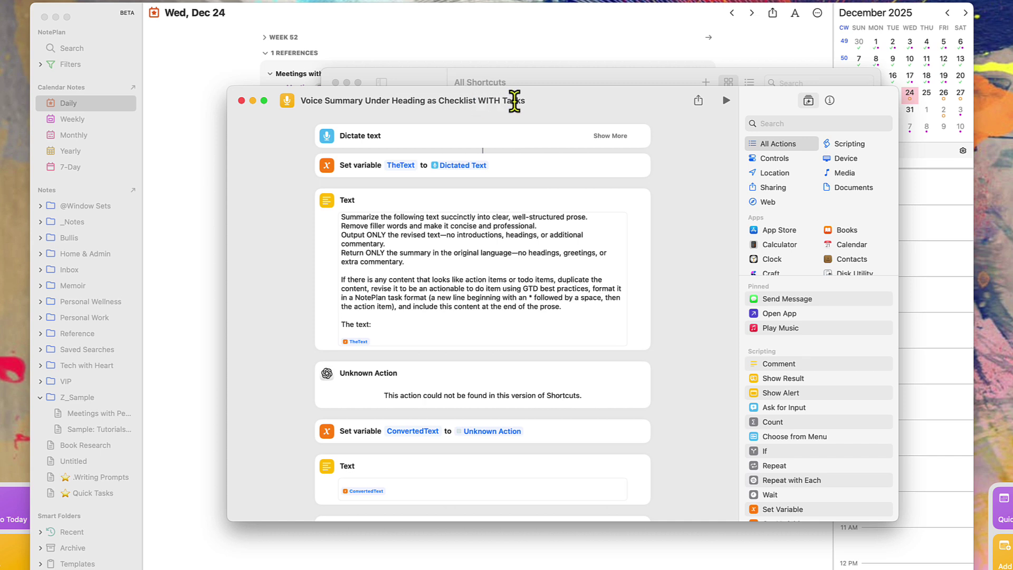
pyautogui.moveTo(394, 328); pyautogui.dragTo(326, 219)
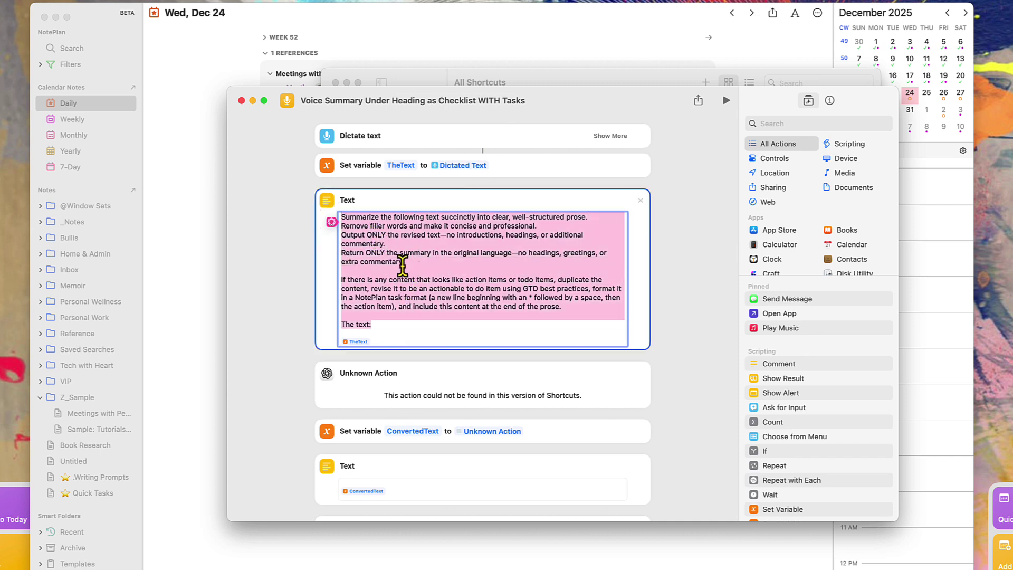
pyautogui.tripleClick(405, 282)
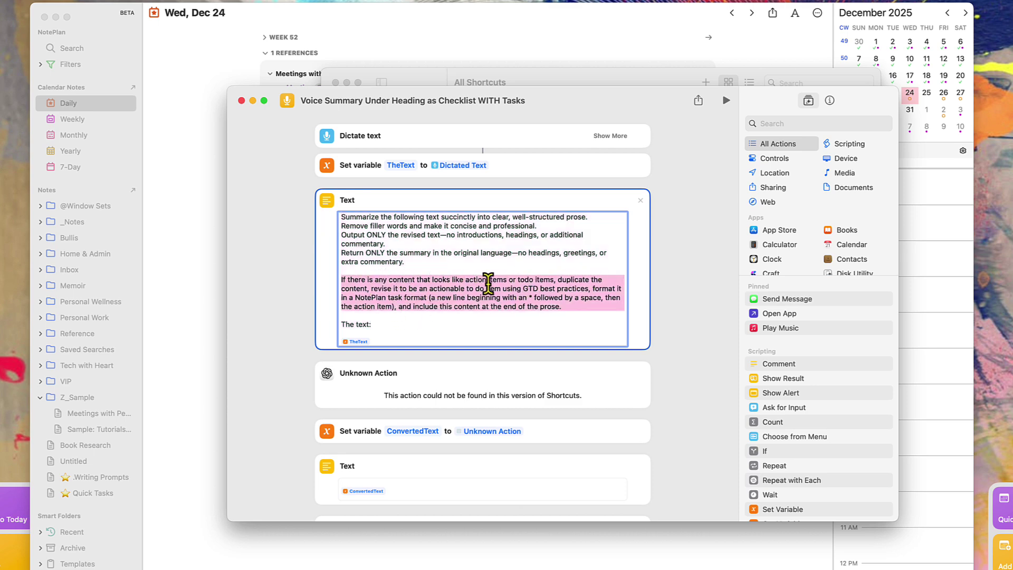
pyautogui.click(532, 320)
# Expand and collapse the Add ConvertedText action, scroll back to the top, and close the editor
pyautogui.scroll(-3, 527, 338)
pyautogui.scroll(-10, 529, 343)
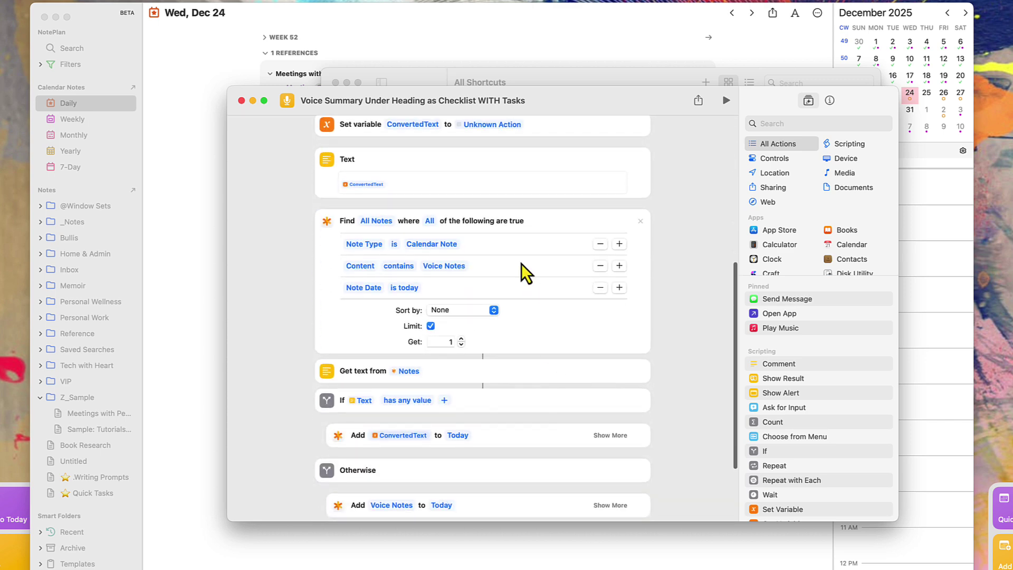
pyautogui.scroll(-3, 498, 364)
pyautogui.click(597, 364)
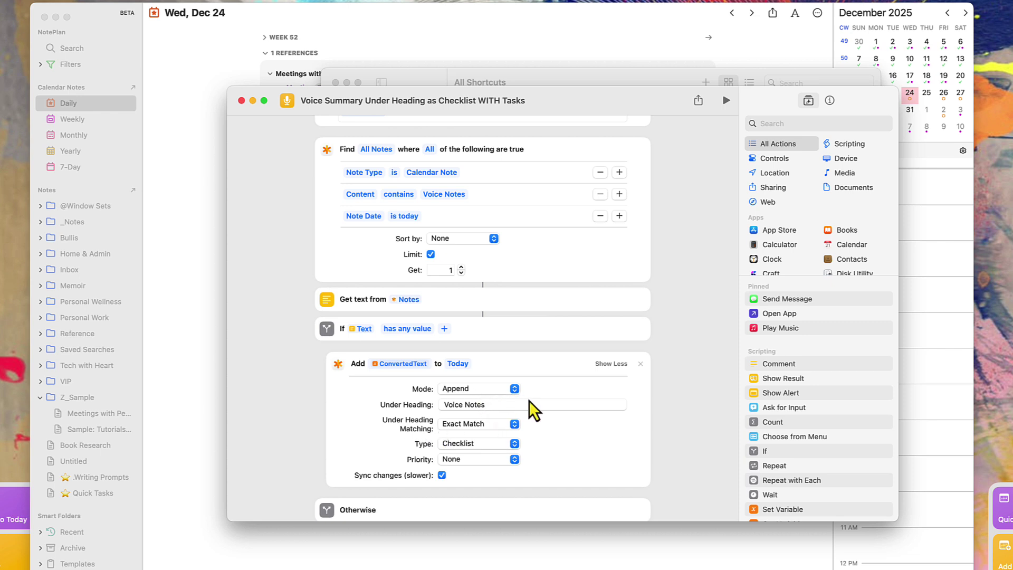
pyautogui.click(610, 365)
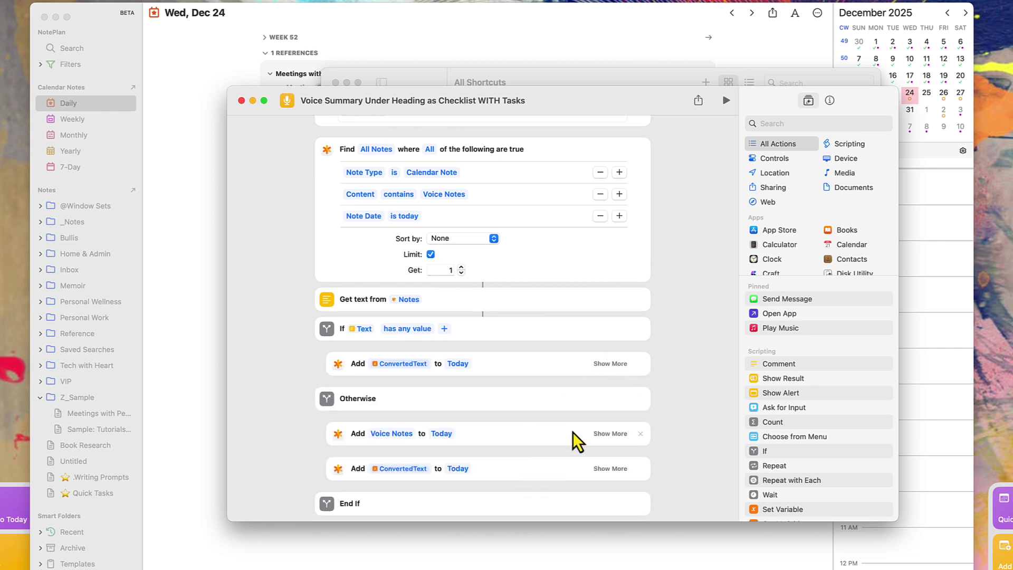
pyautogui.scroll(15, 578, 441)
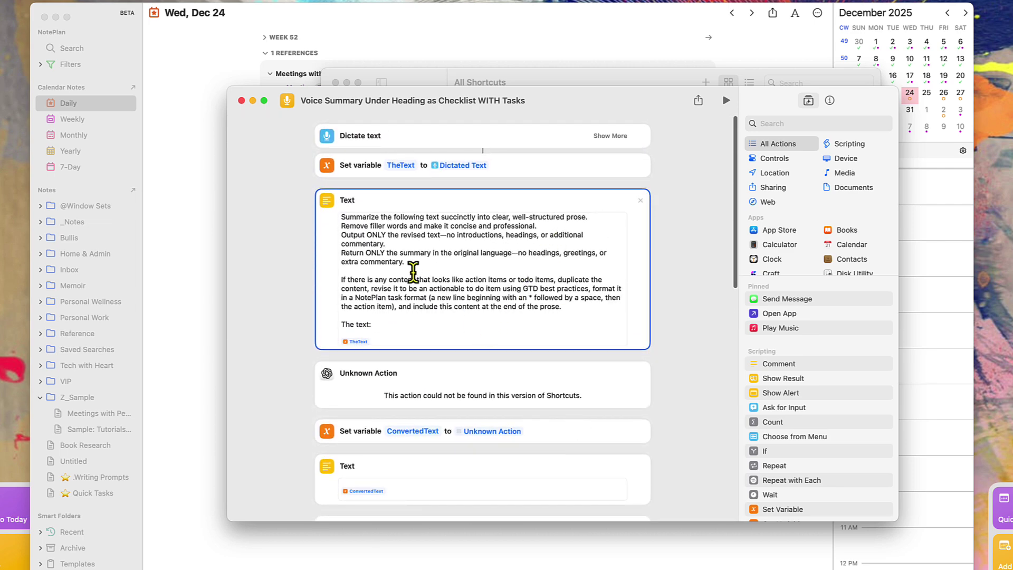
pyautogui.click(242, 101)
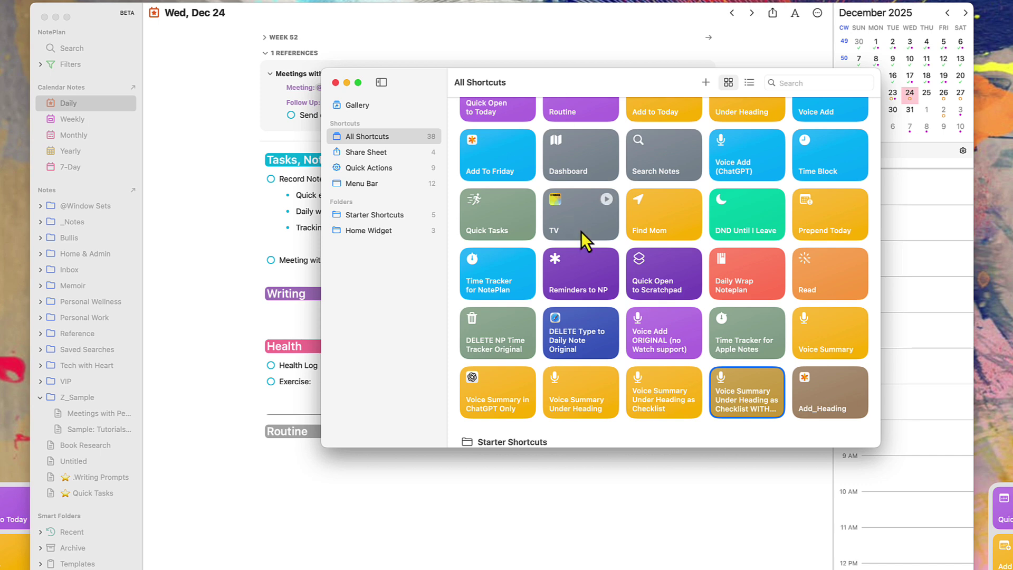
# Close the Shortcuts window, cancel NotePlan's text prompt, and return to the Card/Kanban View help article
pyautogui.scroll(1, 581, 231)
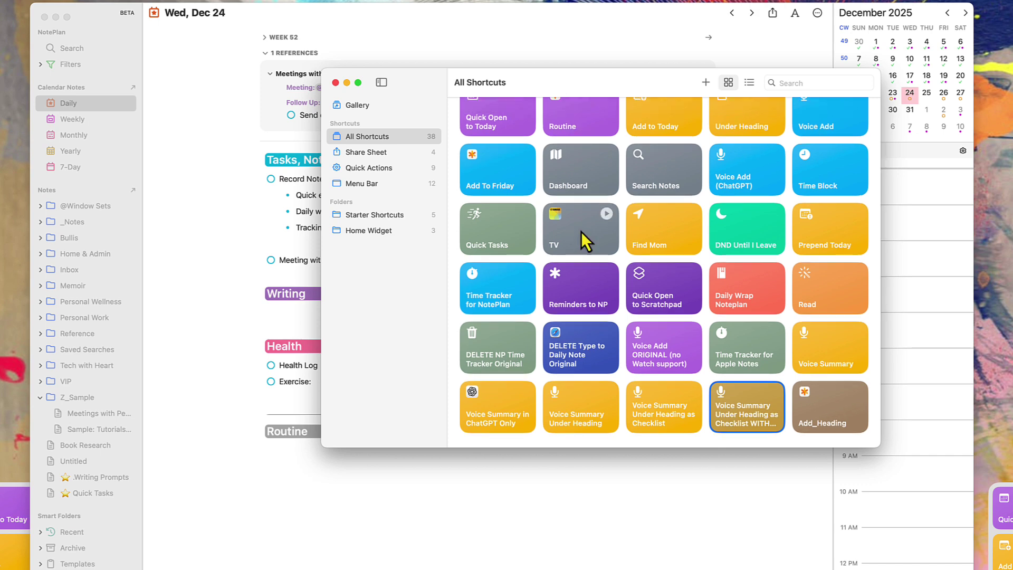
pyautogui.scroll(1, 730, 201)
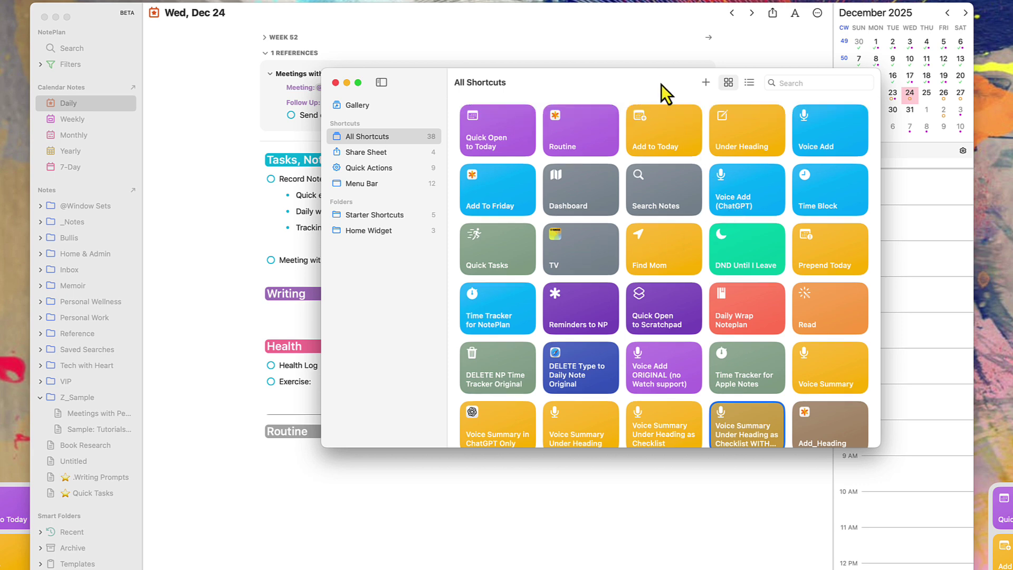
pyautogui.click(336, 83)
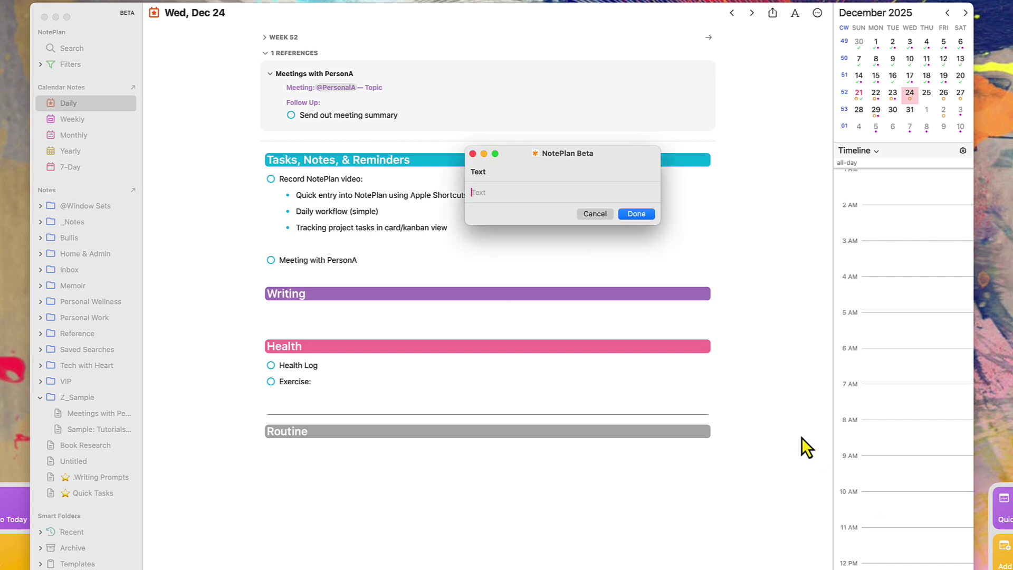
pyautogui.press('Escape')
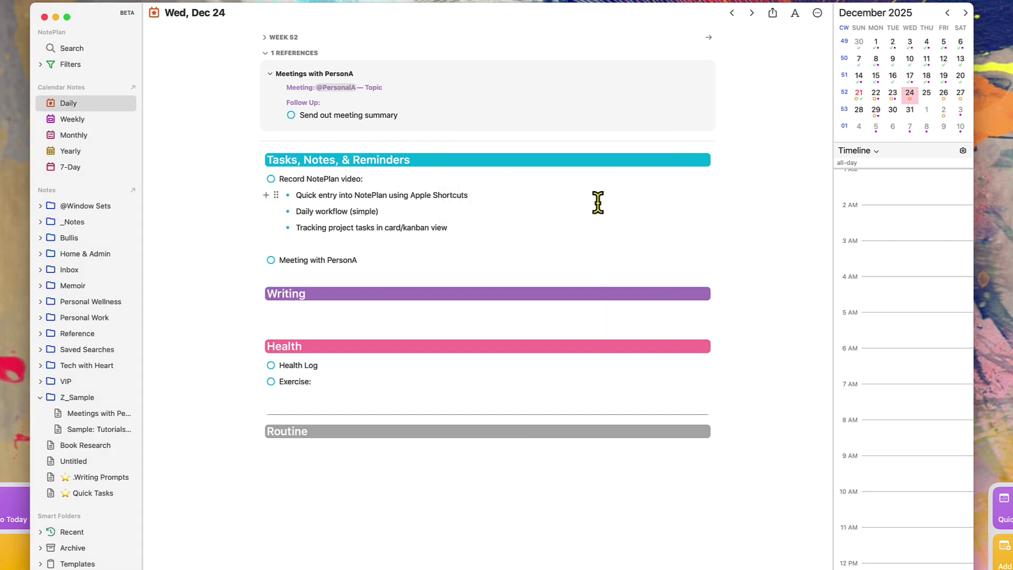
pyautogui.hotkey('ctrl', 'Right')
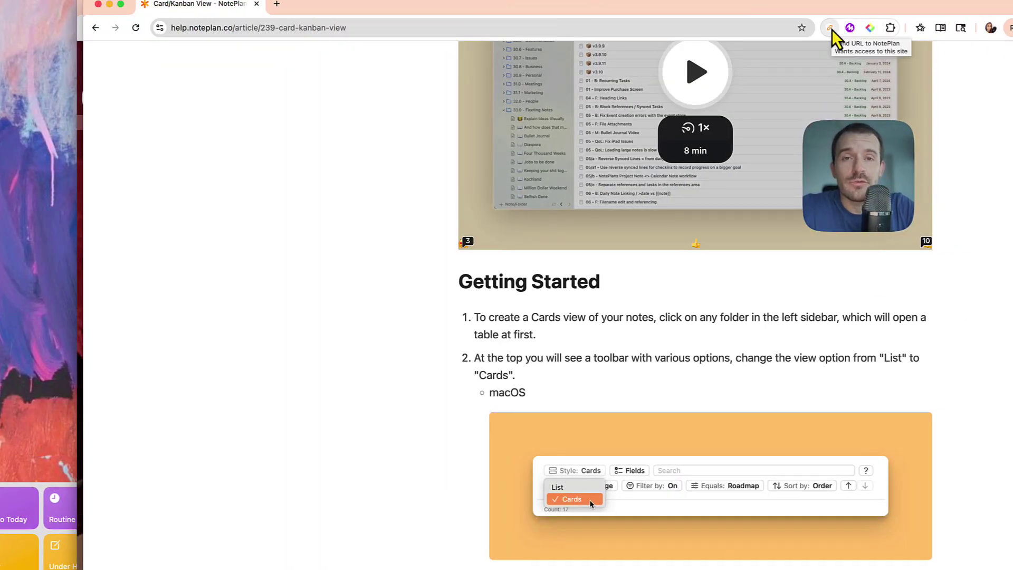
# Copy the help page link with the NotePlan extension and paste it as a sub-bullet under Quick entry
pyautogui.click(831, 29)
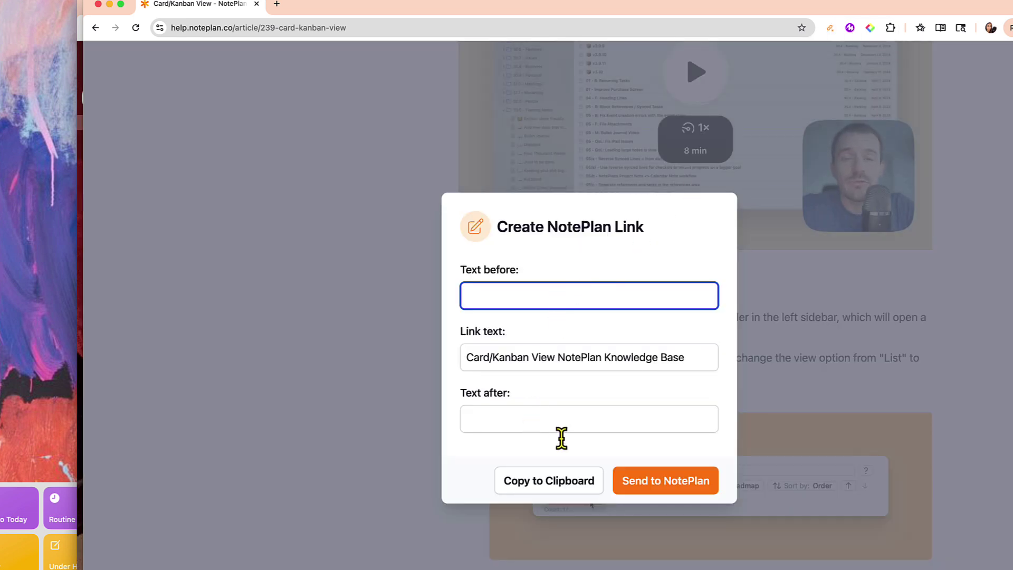
pyautogui.click(555, 484)
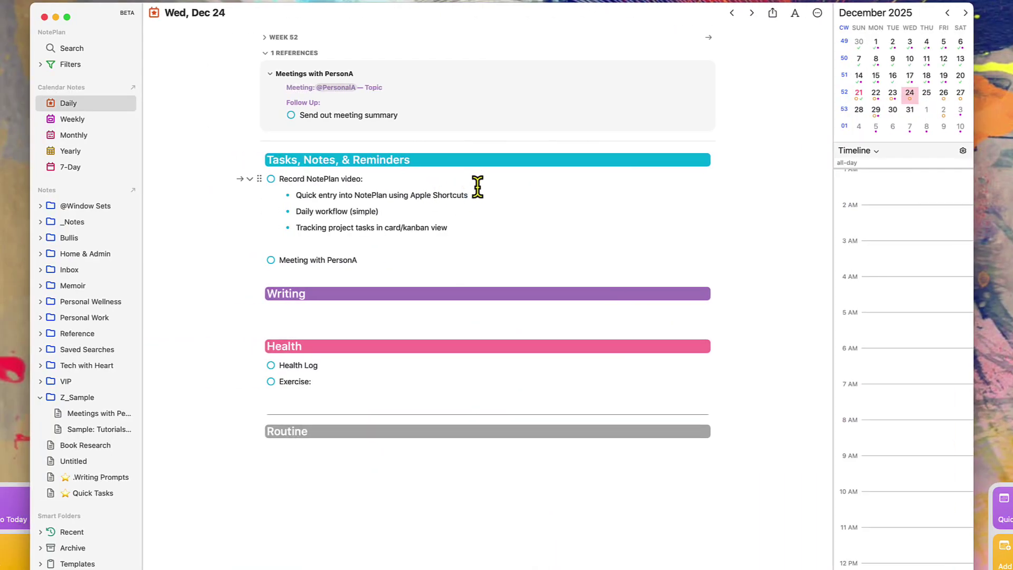
pyautogui.click(323, 193)
pyautogui.press('Return')
pyautogui.press('Tab')
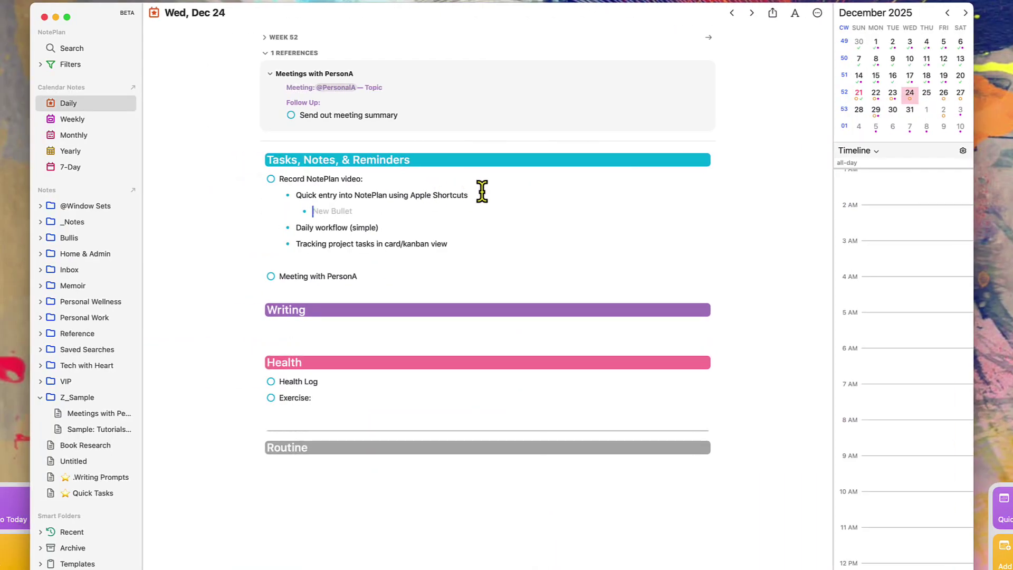
pyautogui.press('super+v')
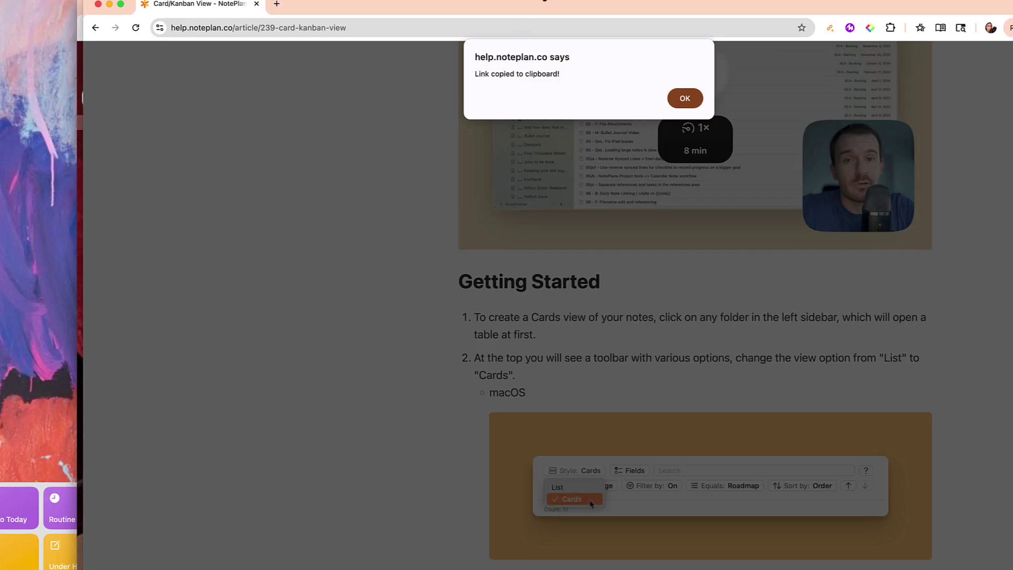
# Undo a duplicate pasted link and send the Card/Kanban View page straight to NotePlan
pyautogui.click(510, 29)
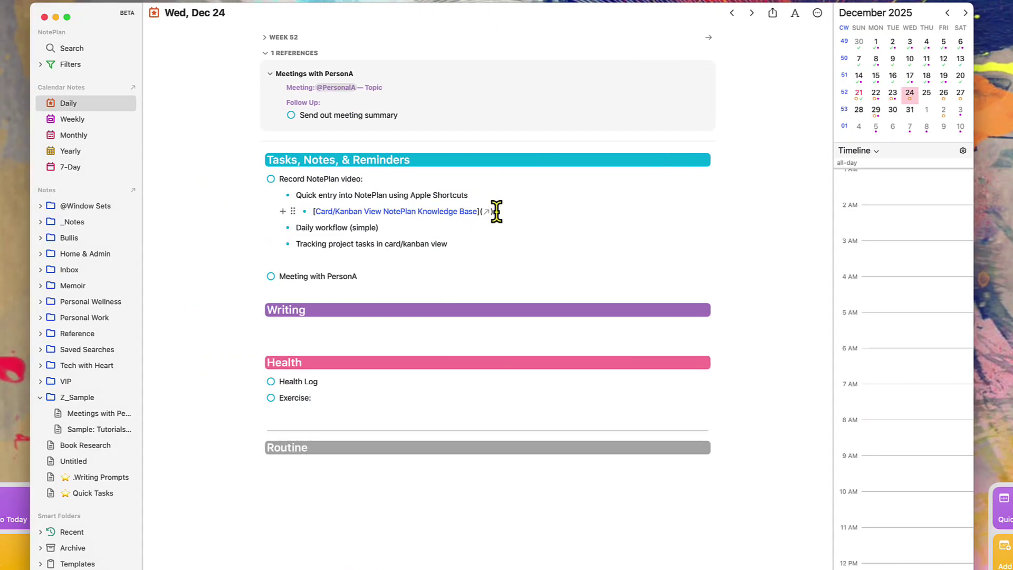
pyautogui.press('Return')
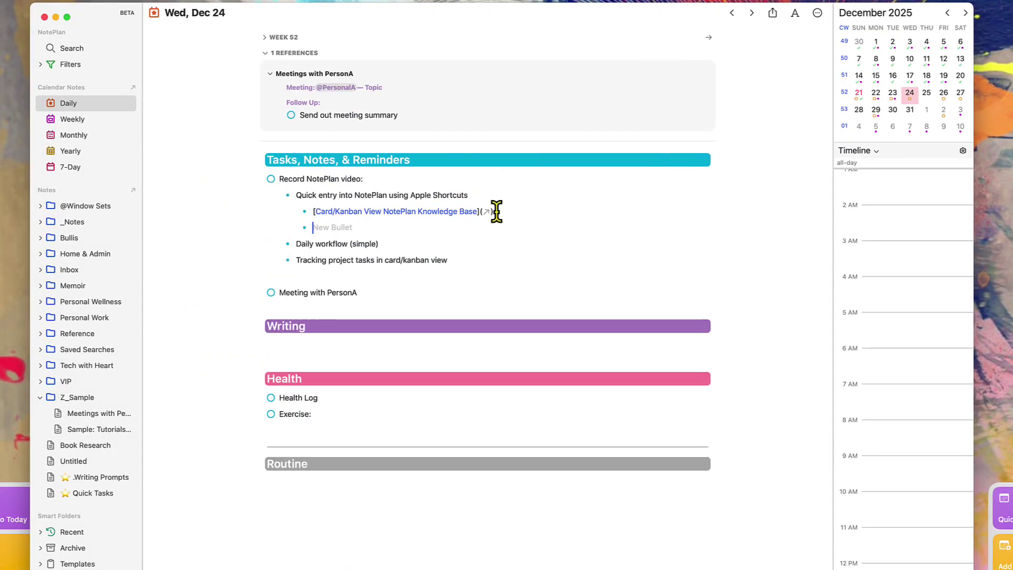
pyautogui.press('cmd+v')
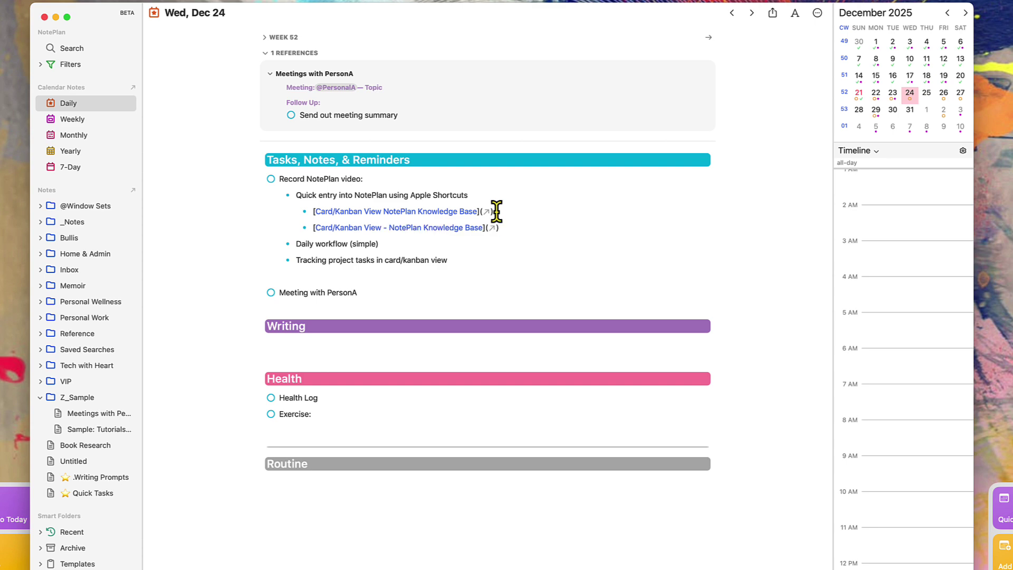
pyautogui.press('cmd+z')
pyautogui.press('BackSpace')
pyautogui.press('BackSpace')
pyautogui.press('BackSpace')
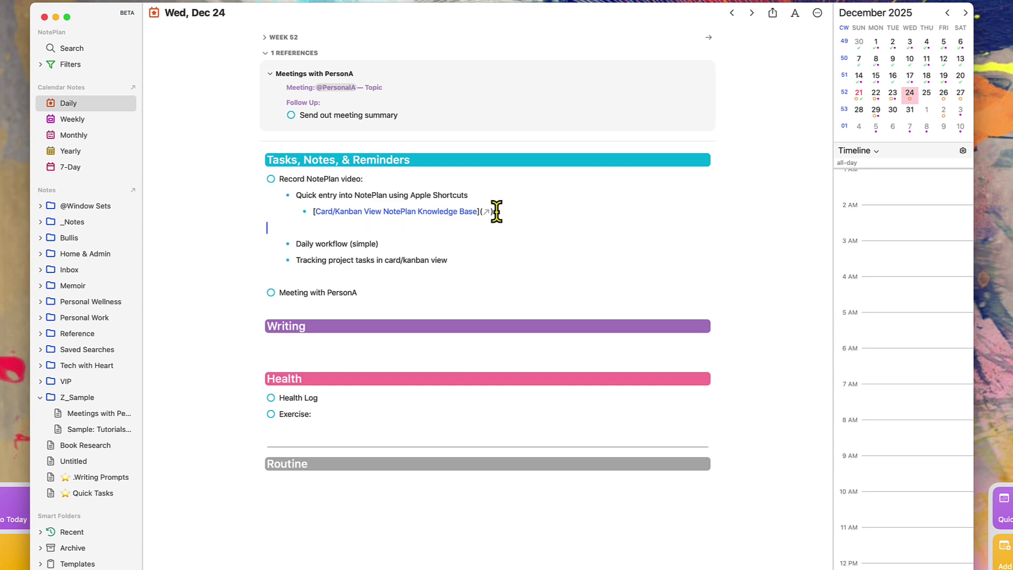
pyautogui.hotkey('ctrl', 'Right')
pyautogui.click(828, 28)
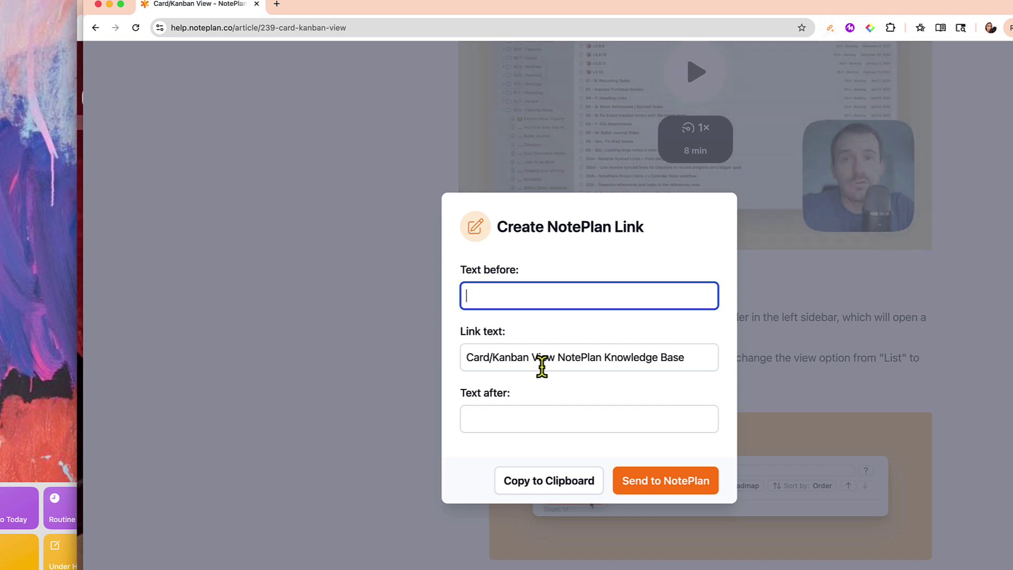
pyautogui.click(666, 491)
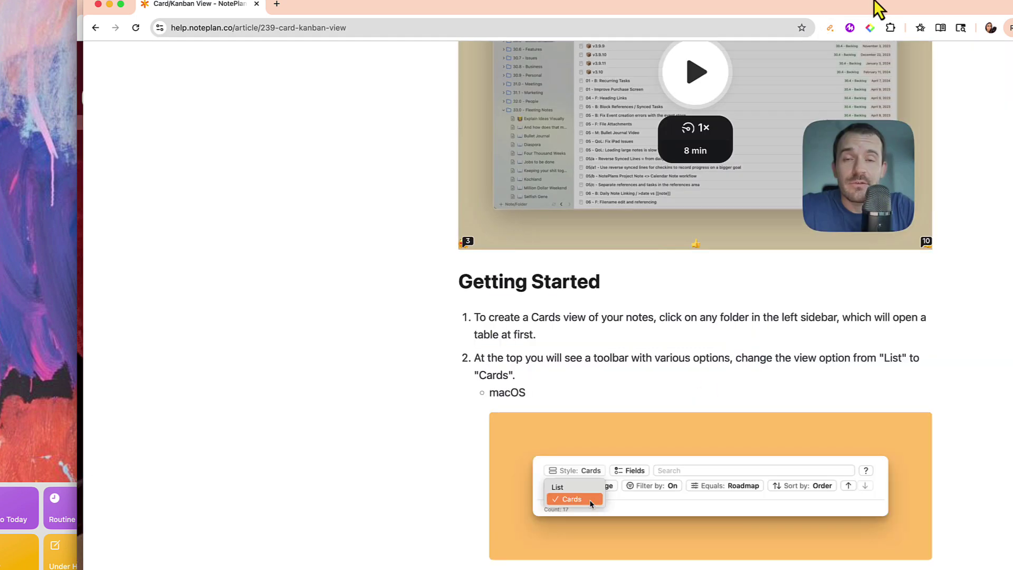
# Check the Override Callback URL in the Send URL to NotePlan extension options, then close that tab
pyautogui.rightClick(829, 33)
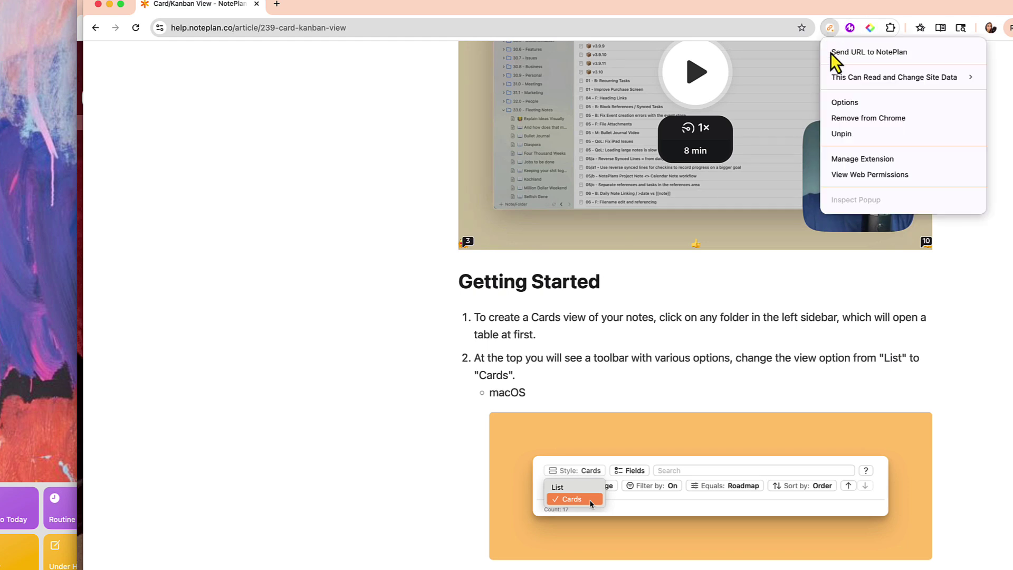
pyautogui.click(841, 104)
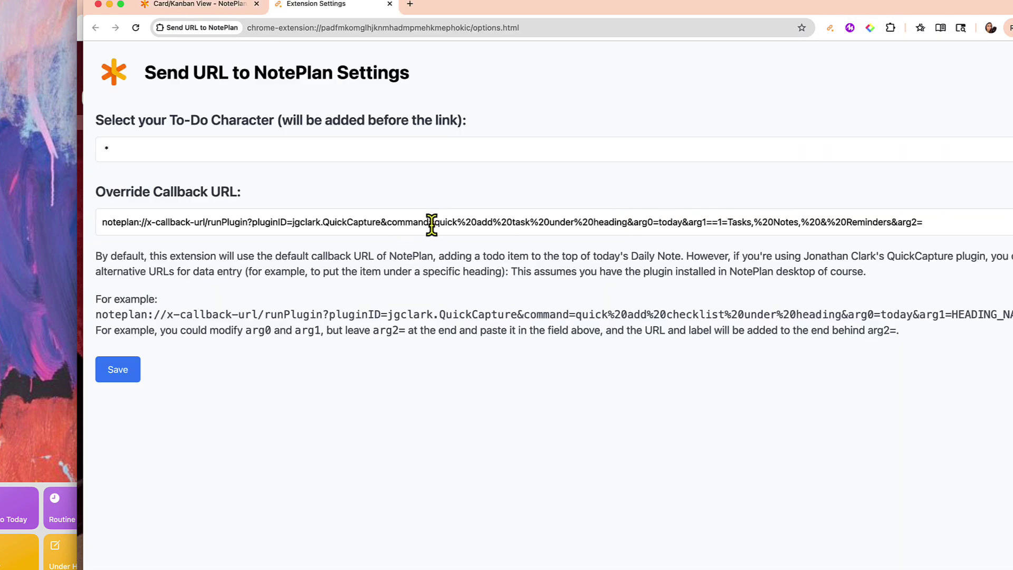
pyautogui.click(972, 232)
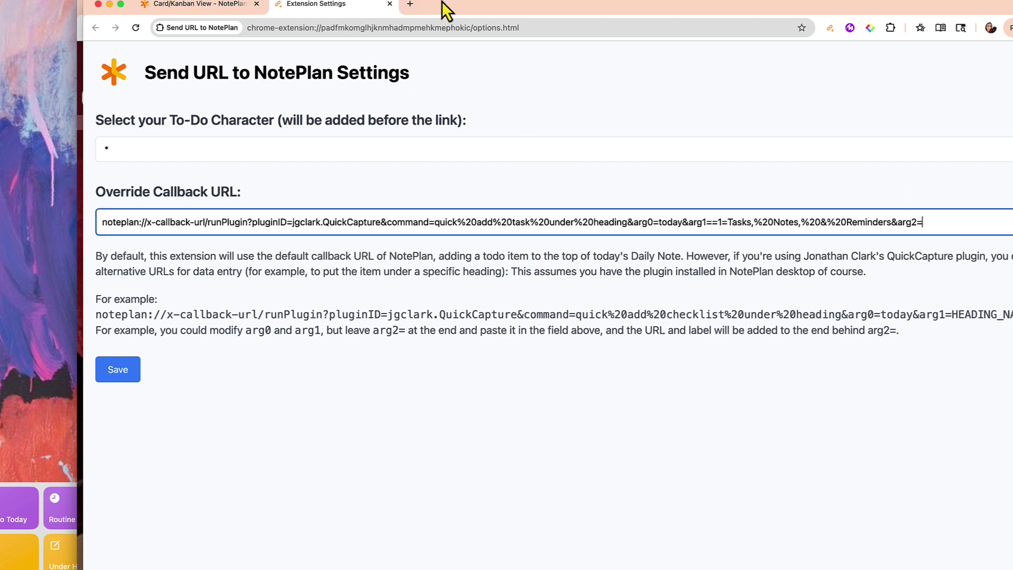
pyautogui.press('super+w')
pyautogui.click(832, 27)
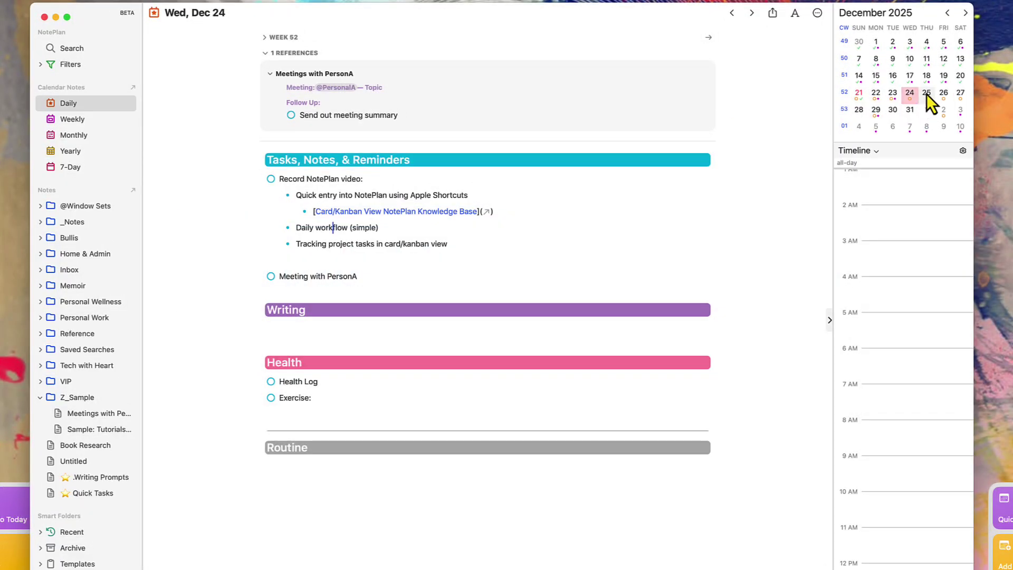
# Open the Thu, Dec 25 daily note in a split pane next to Wed, Dec 24
pyautogui.keyDown('alt'); pyautogui.click(926, 93); pyautogui.keyUp('alt')
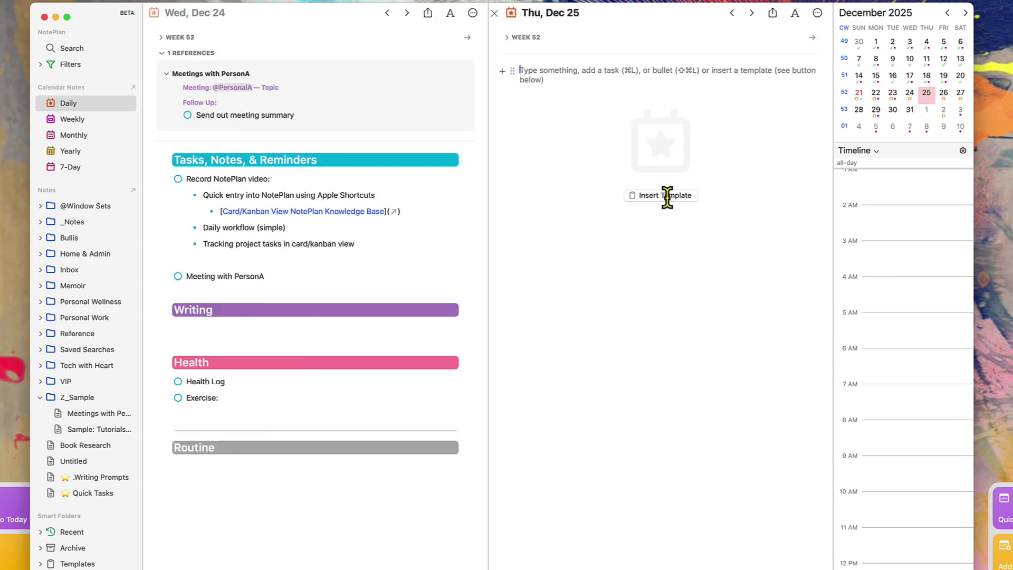
pyautogui.click(381, 396)
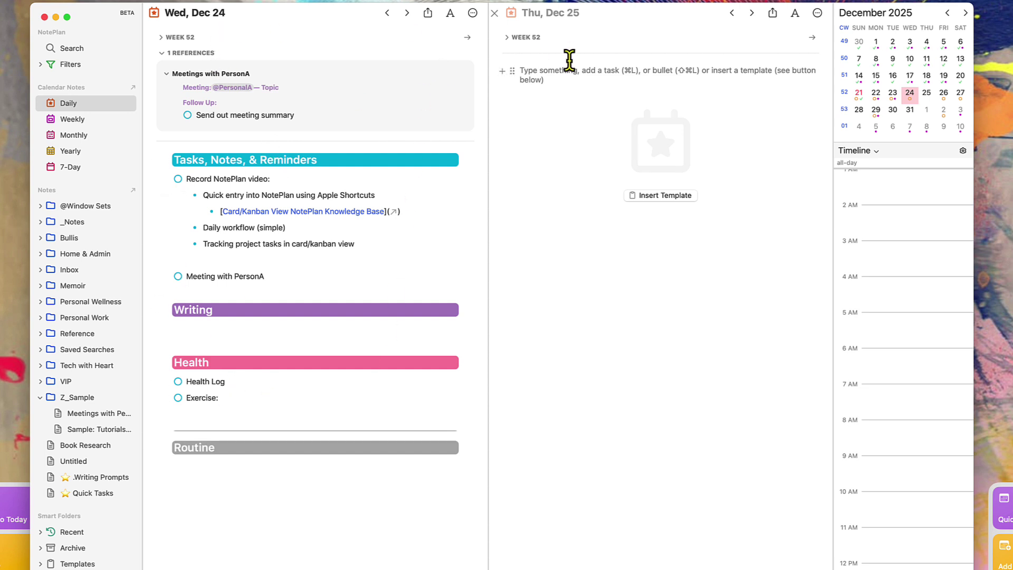
# Insert the A Typical Day template into the Dec 25 note, re-inserting it after an undo
pyautogui.click(641, 71)
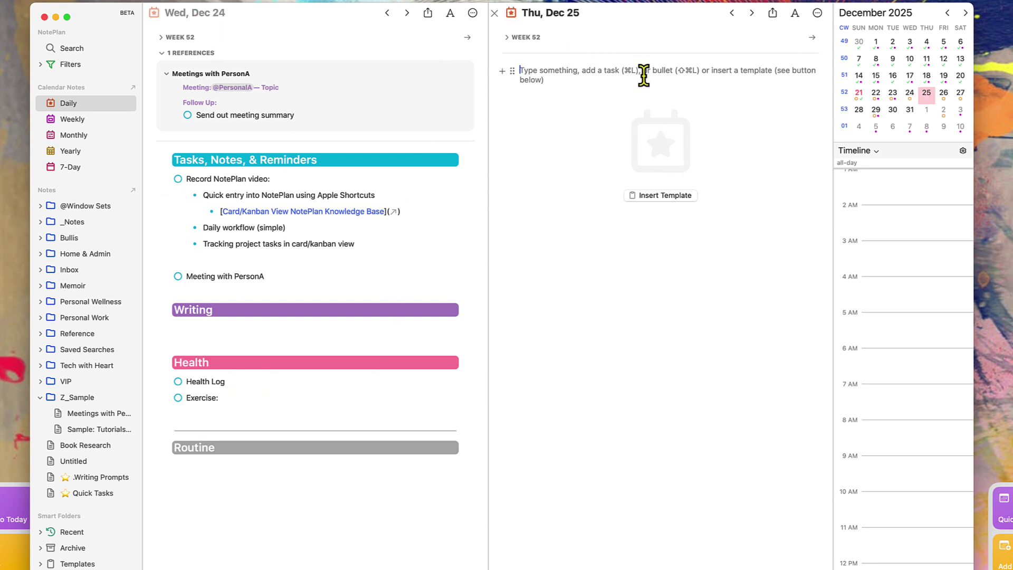
pyautogui.click(665, 196)
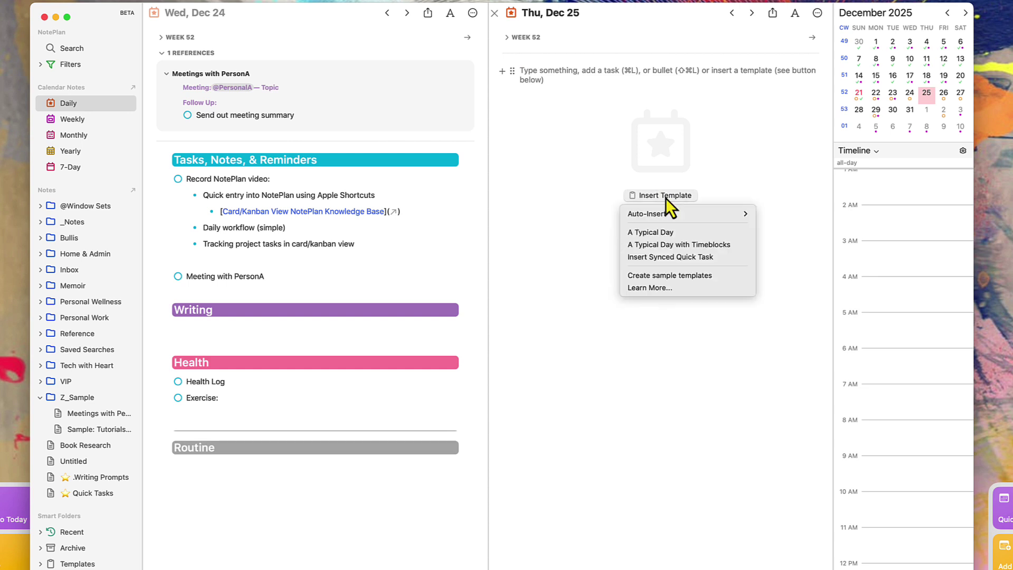
pyautogui.click(666, 236)
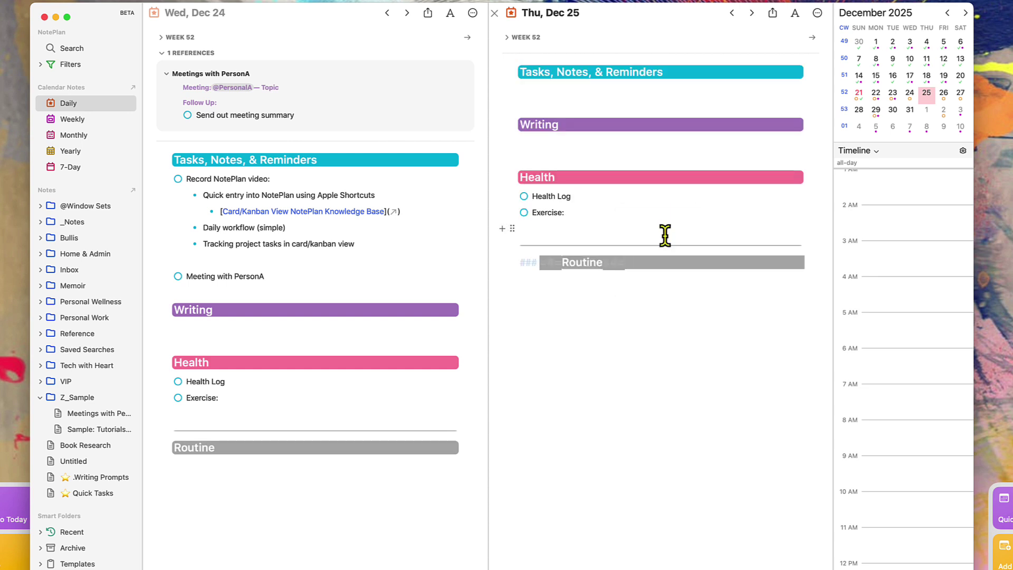
pyautogui.press('super+z')
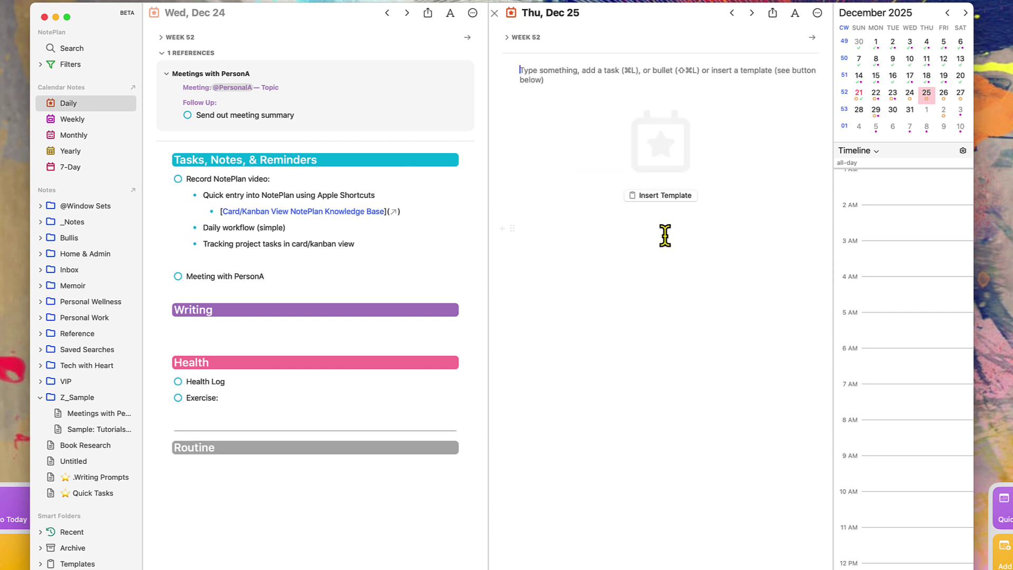
pyautogui.click(663, 196)
pyautogui.moveTo(670, 216)
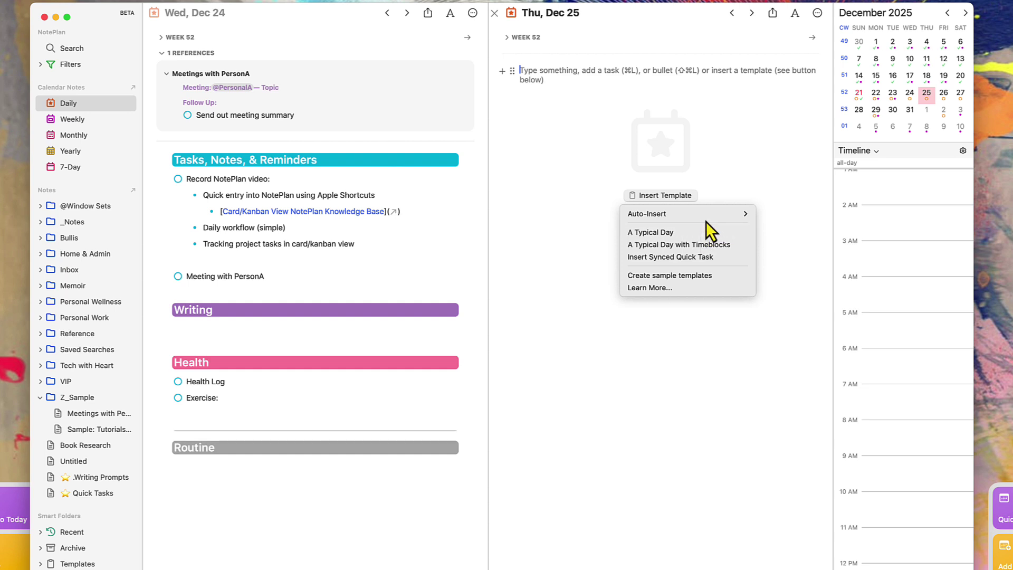
pyautogui.click(699, 234)
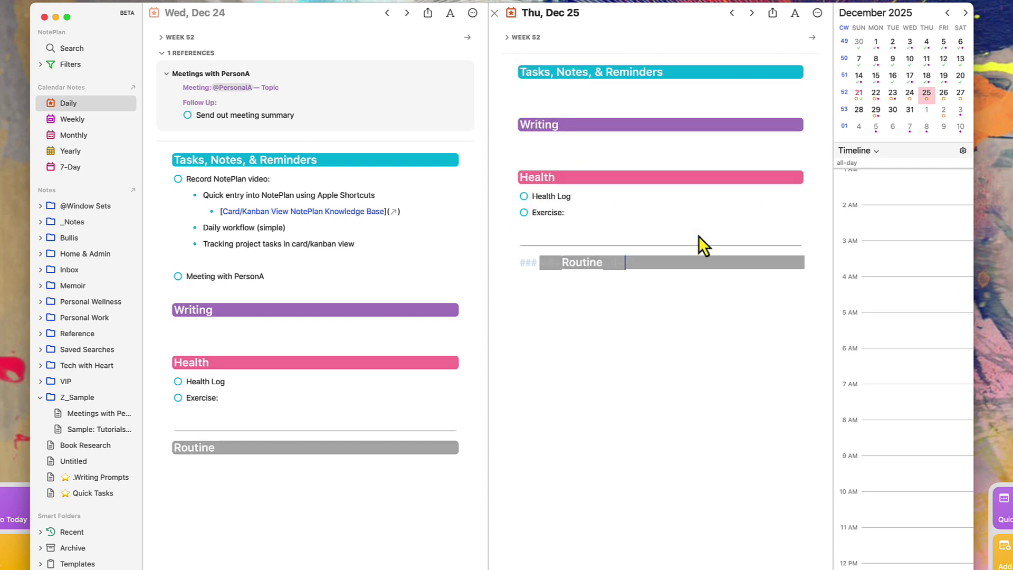
pyautogui.click(548, 132)
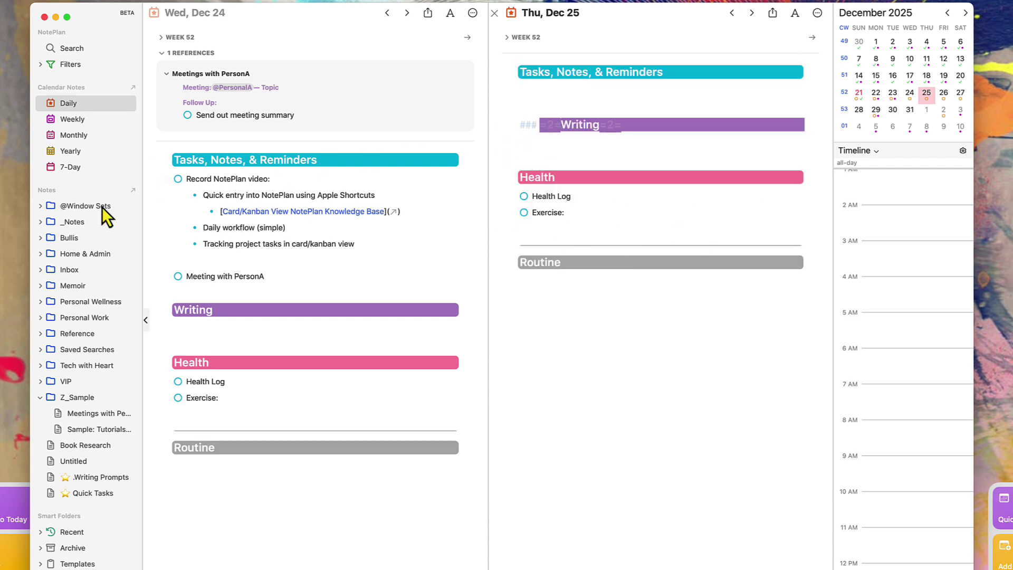
# Try dragging Meeting with PersonA to Dec 25, undo it, and open Dec 31 as a third pane
pyautogui.click(176, 179)
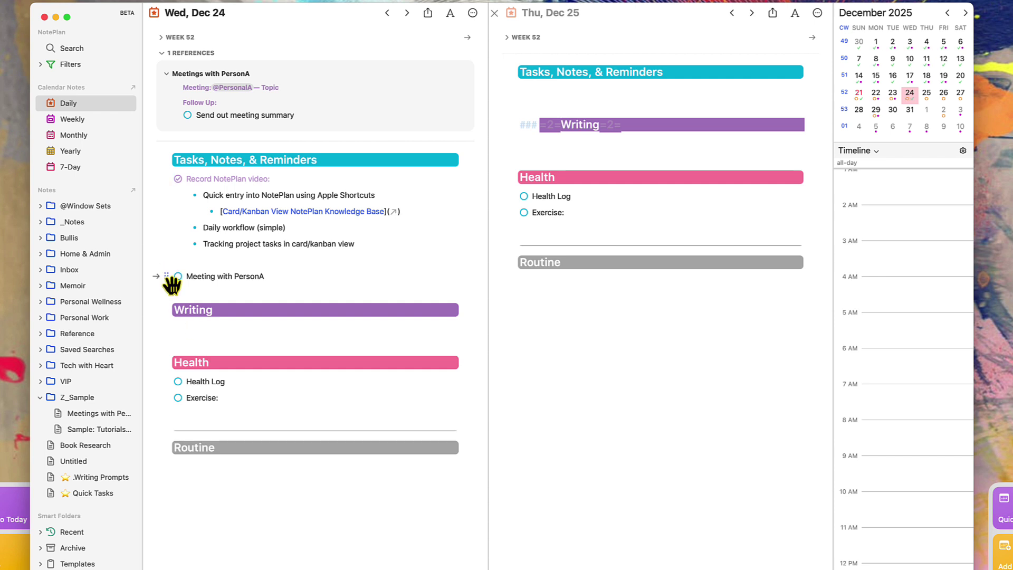
pyautogui.moveTo(170, 280); pyautogui.dragTo(542, 85)
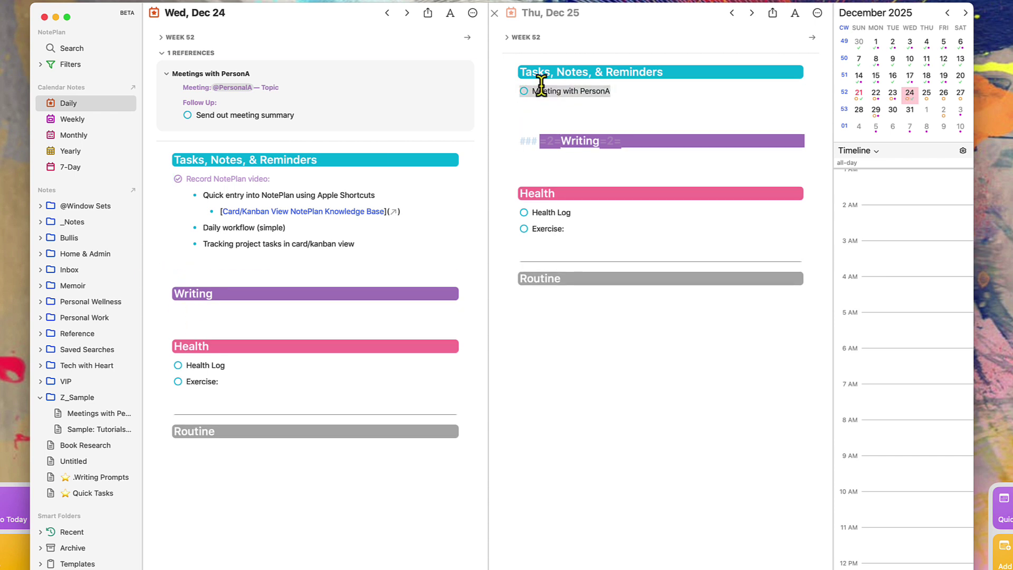
pyautogui.press('super+z')
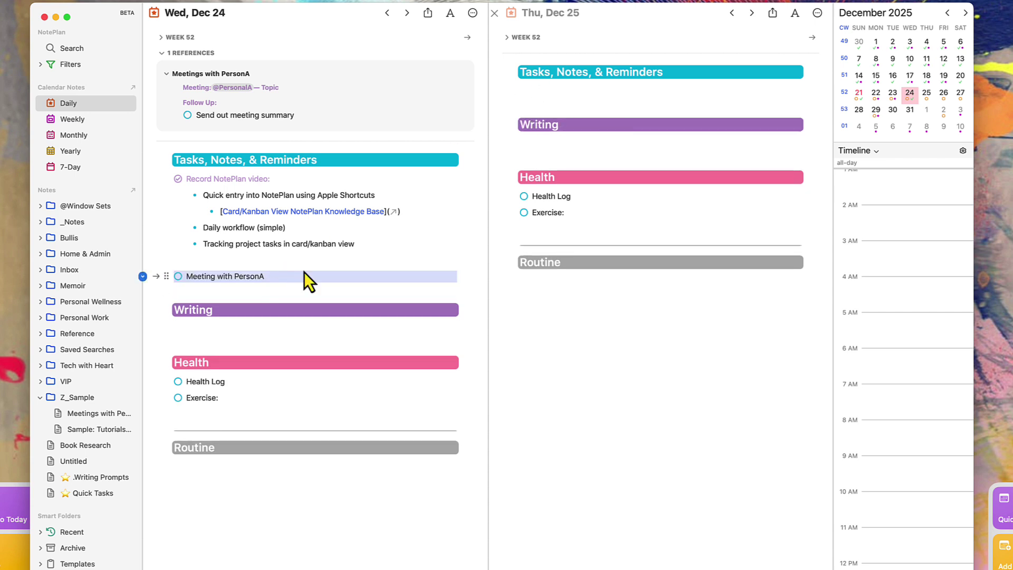
pyautogui.click(285, 290)
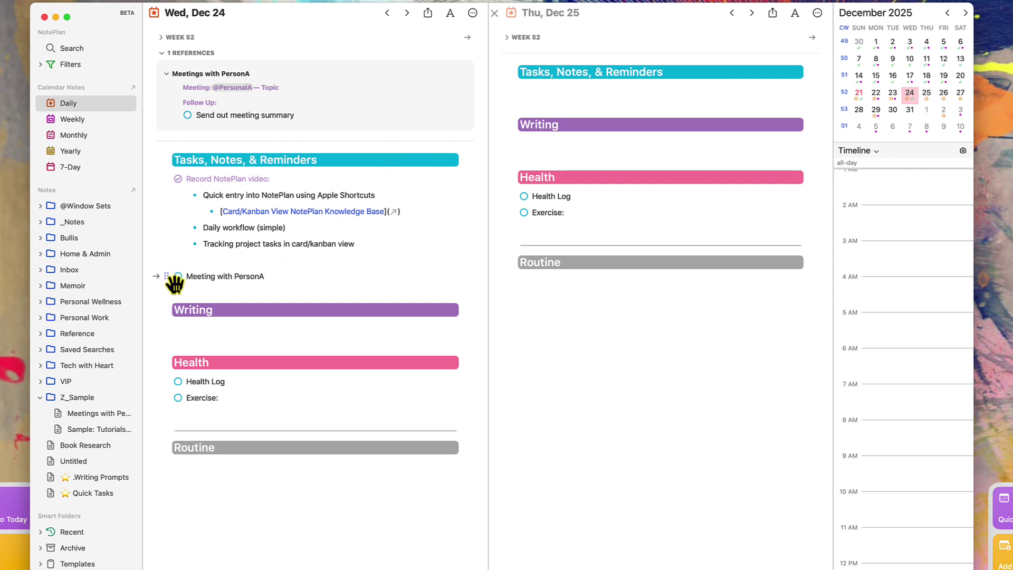
pyautogui.keyDown('alt'); pyautogui.click(909, 109); pyautogui.keyUp('alt')
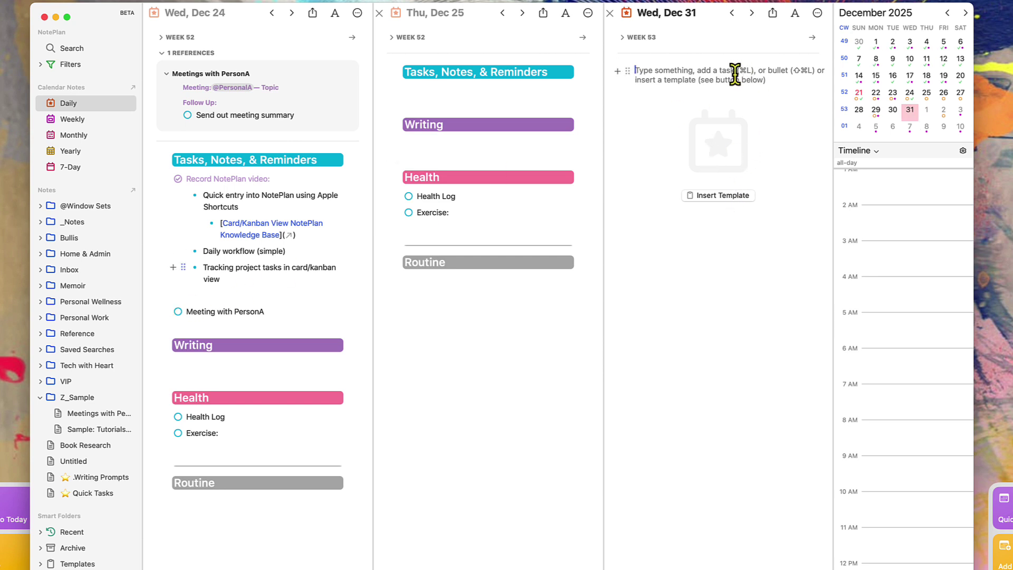
# Close the Dec 31 pane, move Meeting with PersonA to Dec 31, then delete it from Dec 31
pyautogui.click(610, 13)
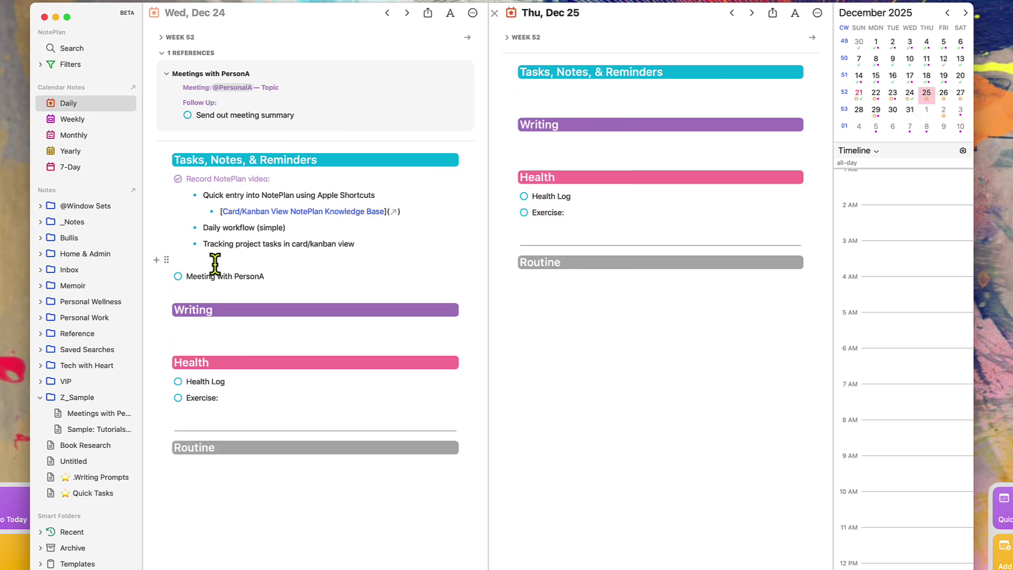
pyautogui.moveTo(171, 281); pyautogui.dragTo(943, 117)
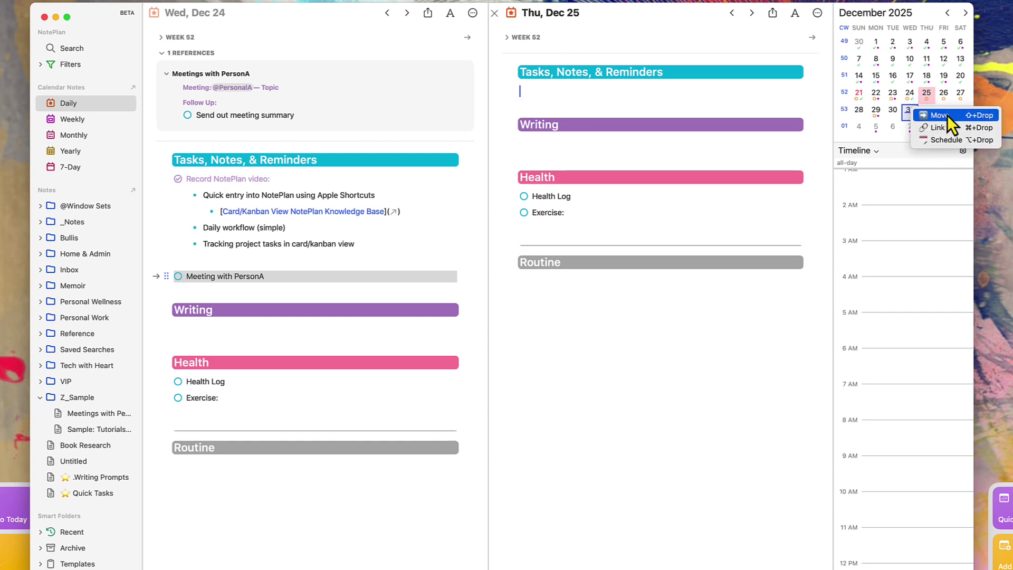
pyautogui.click(945, 115)
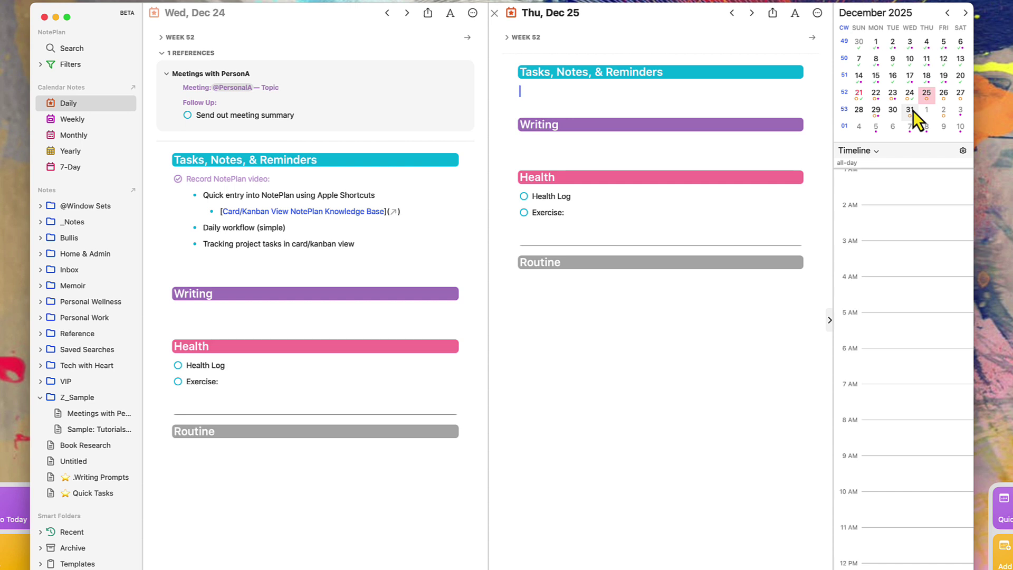
pyautogui.doubleClick(913, 110)
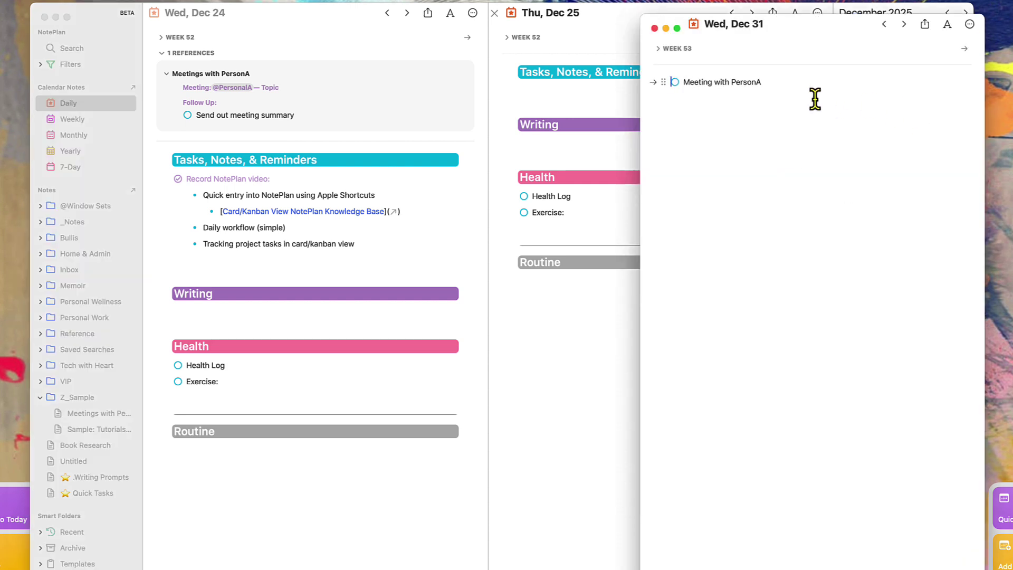
pyautogui.tripleClick(753, 84)
pyautogui.press('BackSpace')
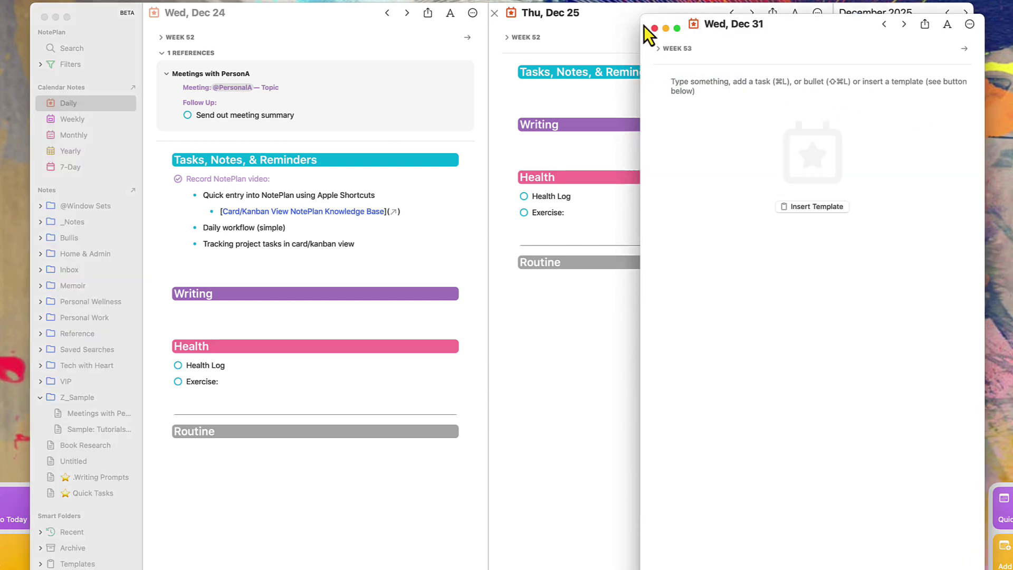
pyautogui.click(654, 28)
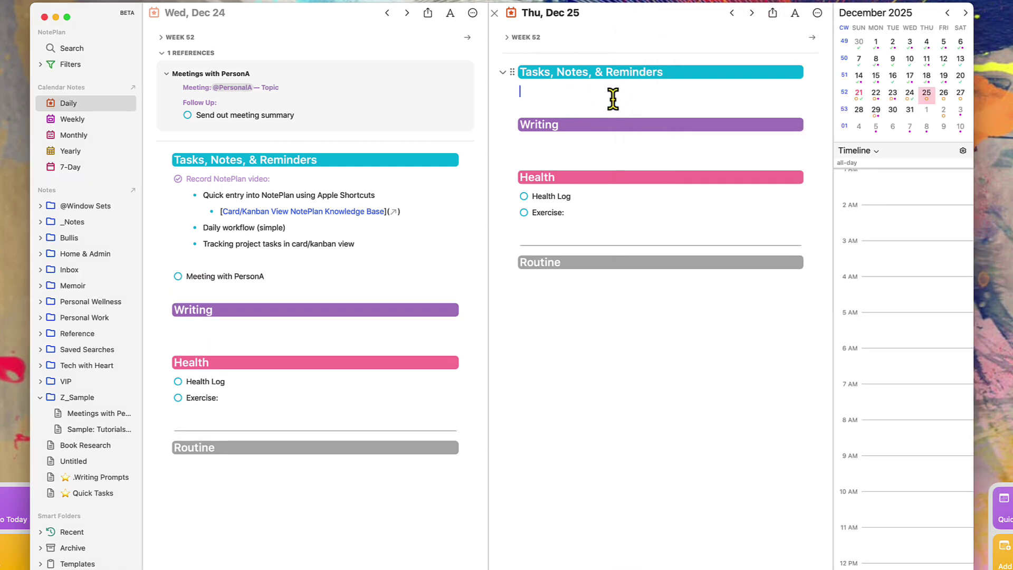
pyautogui.write('#### Headings')
pyautogui.press('Return')
pyautogui.press('BackSpace')
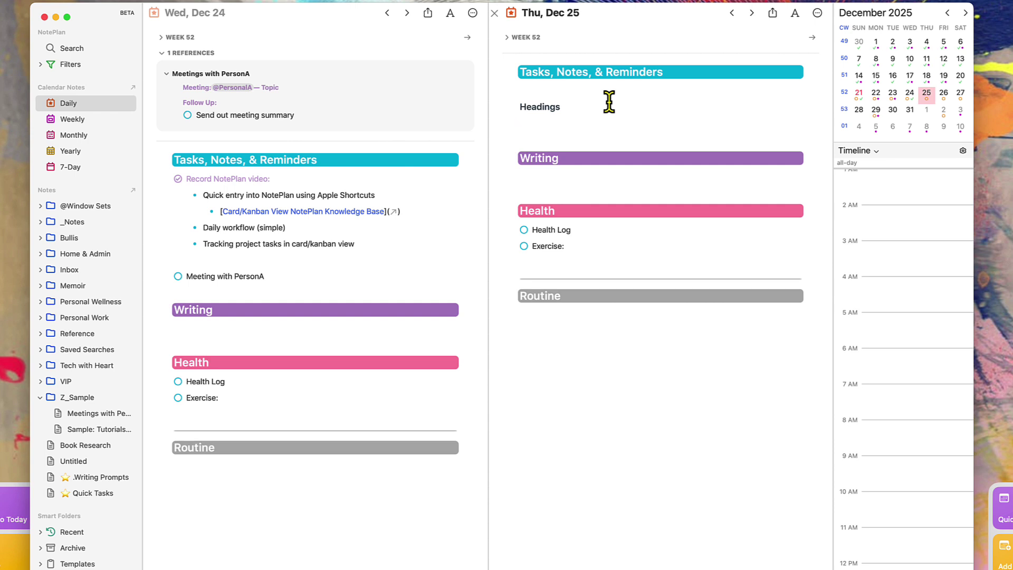
pyautogui.tripleClick(609, 101)
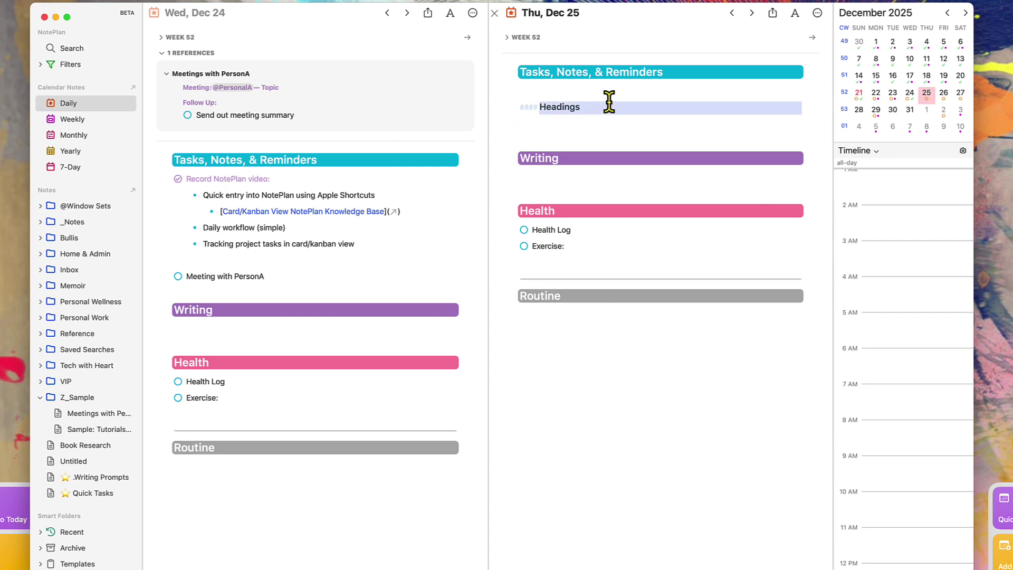
pyautogui.press('BackSpace')
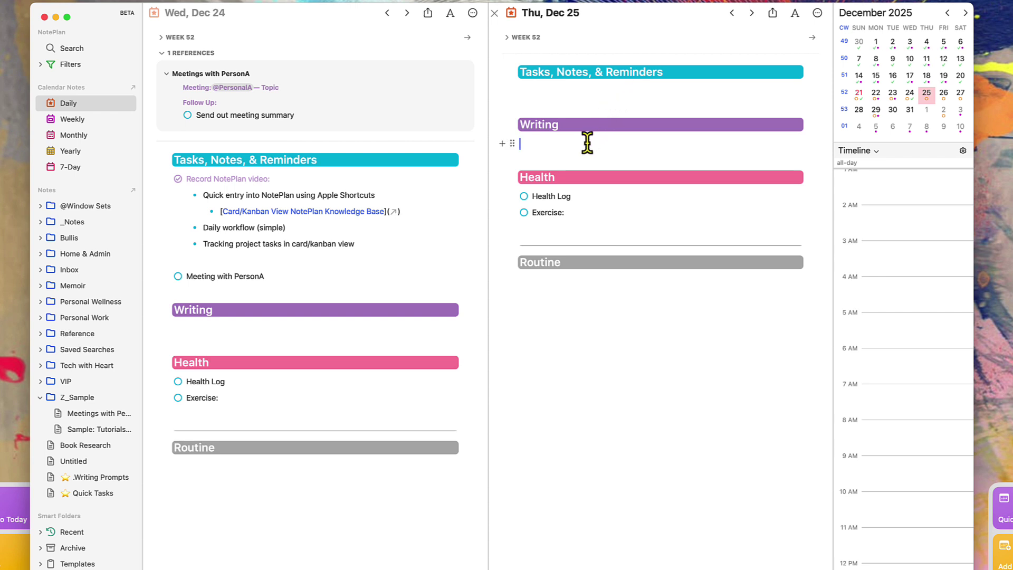
pyautogui.click(592, 213)
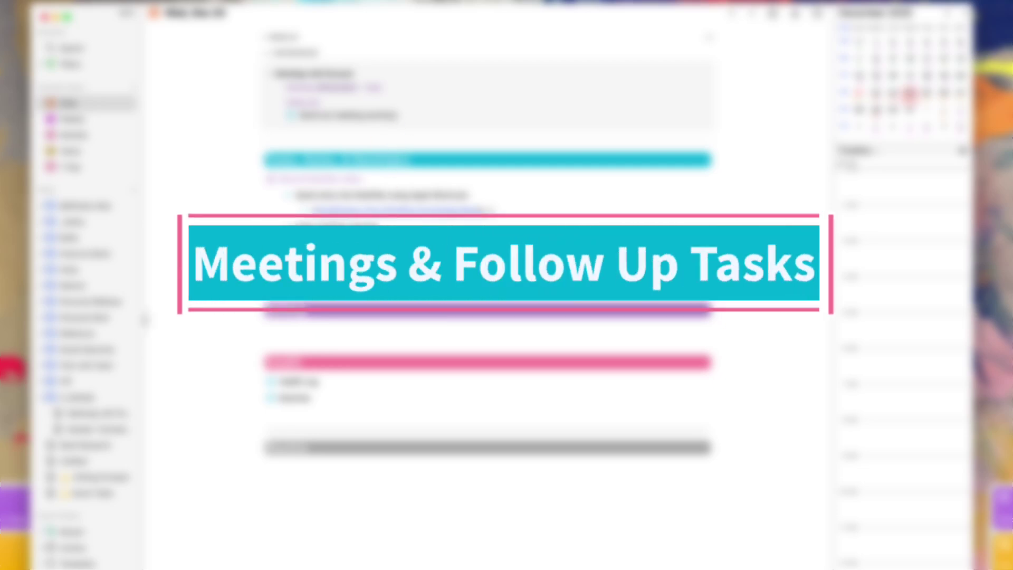
# Open the Meetings with PersonA note, inspect its meeting heading, and open Dec 24 alongside
pyautogui.click(107, 417)
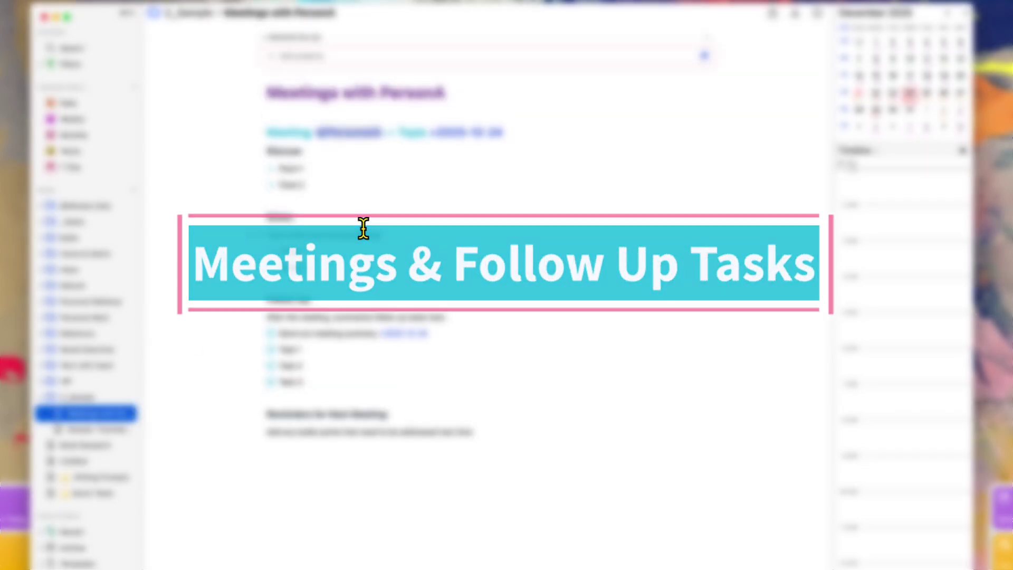
pyautogui.moveTo(537, 132); pyautogui.dragTo(268, 140)
pyautogui.click(355, 158)
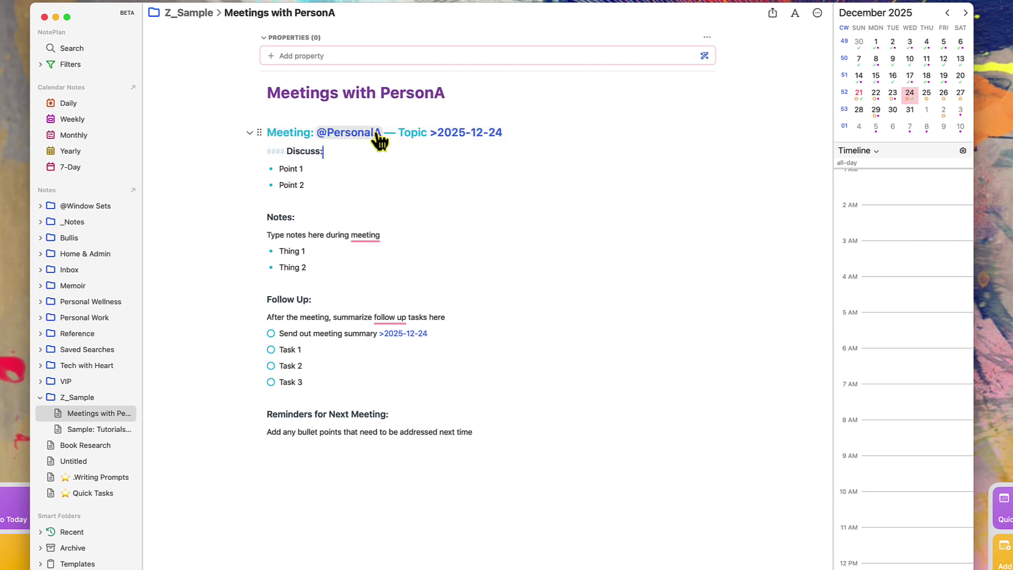
pyautogui.click(435, 136)
pyautogui.doubleClick(435, 136)
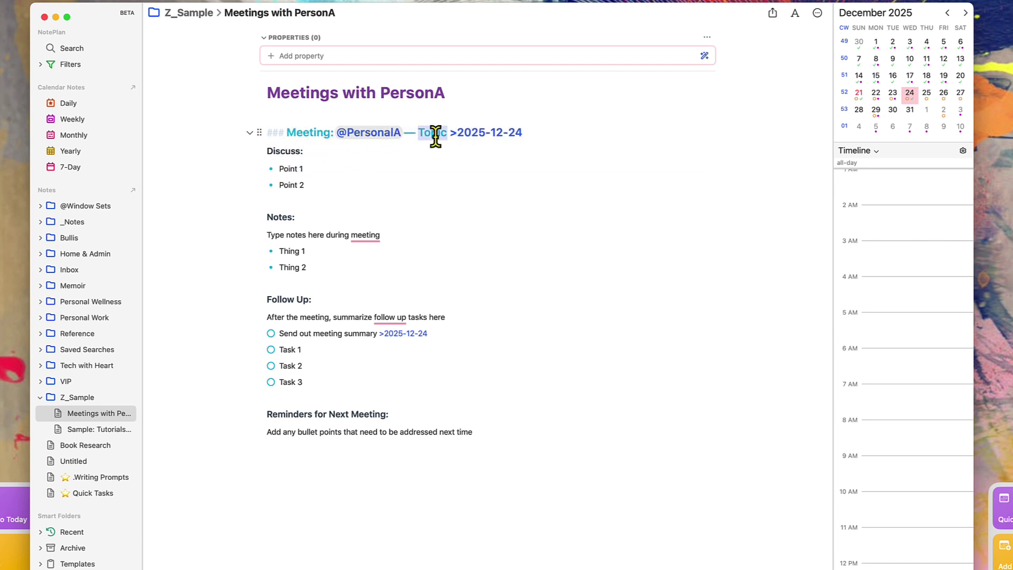
pyautogui.click(555, 133)
pyautogui.keyDown('alt'); pyautogui.click(909, 94); pyautogui.keyUp('alt')
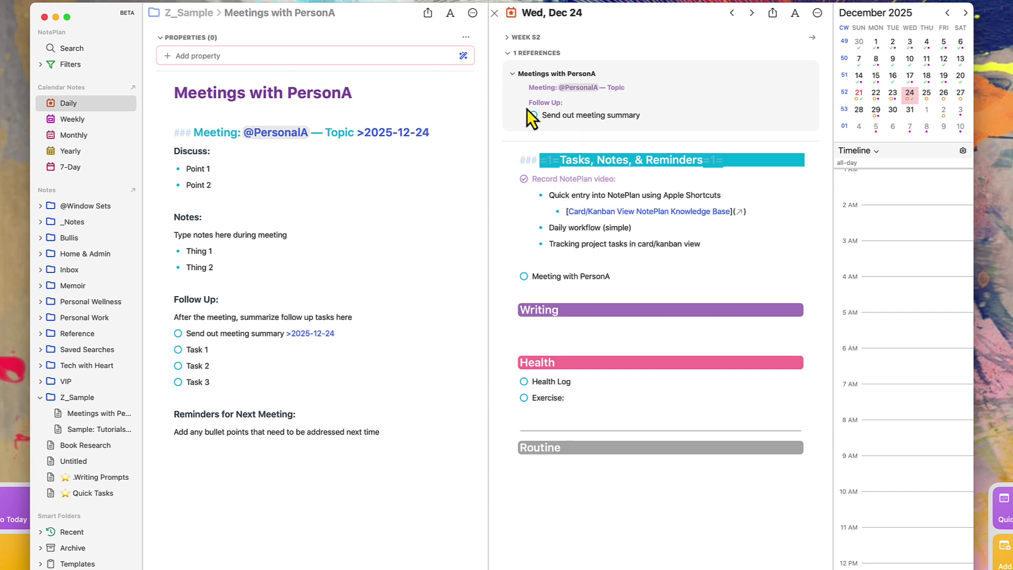
pyautogui.click(245, 182)
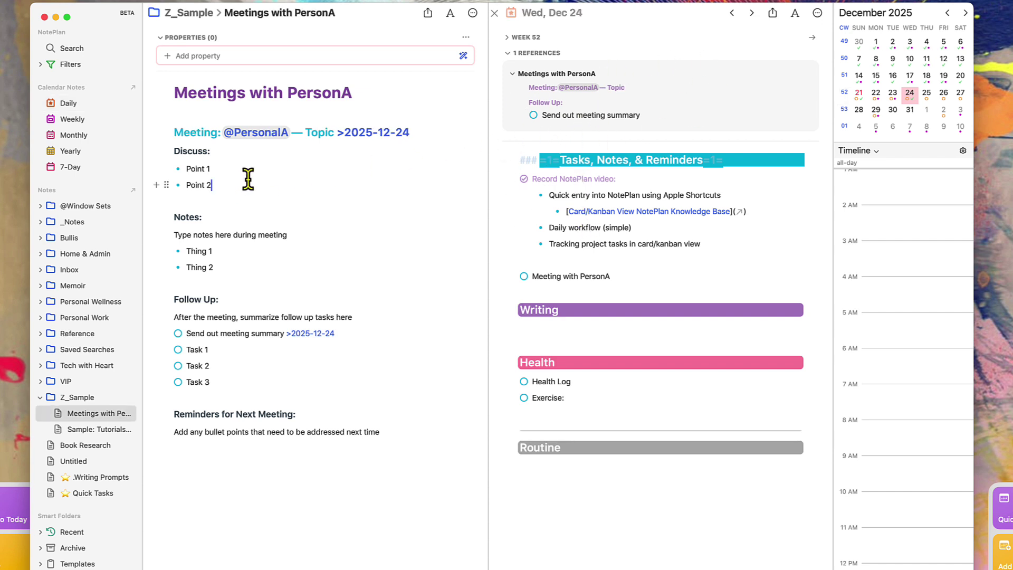
# Add a copy of the meeting heading dated 2025-12-31 with a '#### Discusion:' subheading on top
pyautogui.tripleClick(427, 132)
pyautogui.press('super+c')
pyautogui.press('super+w')
pyautogui.press('Up')
pyautogui.press('Return')
pyautogui.press('Return')
pyautogui.press('Up')
pyautogui.press('Up')
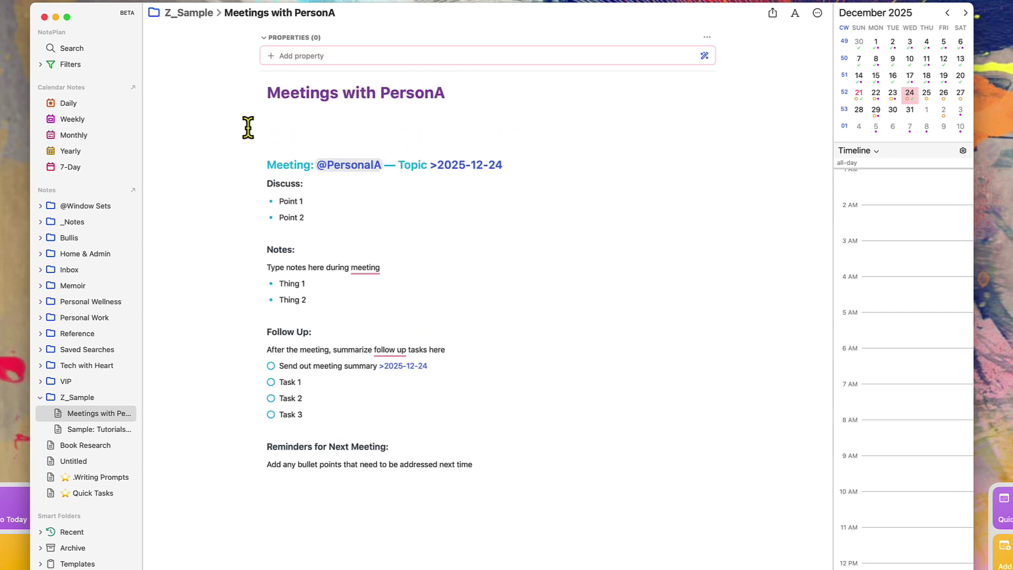
pyautogui.press('super+v')
pyautogui.press('BackSpace')
pyautogui.press('BackSpace')
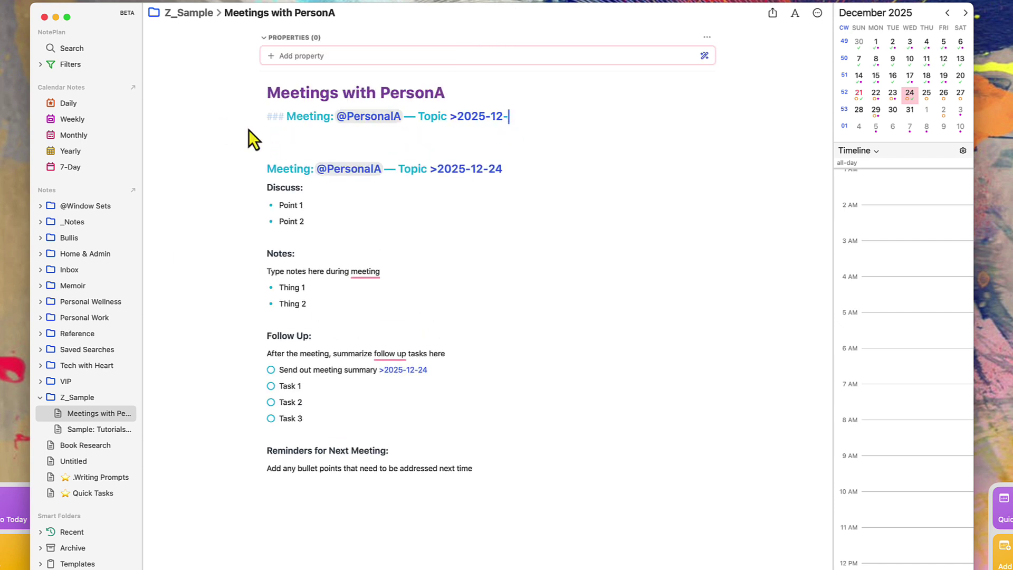
pyautogui.write('31')
pyautogui.press('Return')
pyautogui.write('#### Discus')
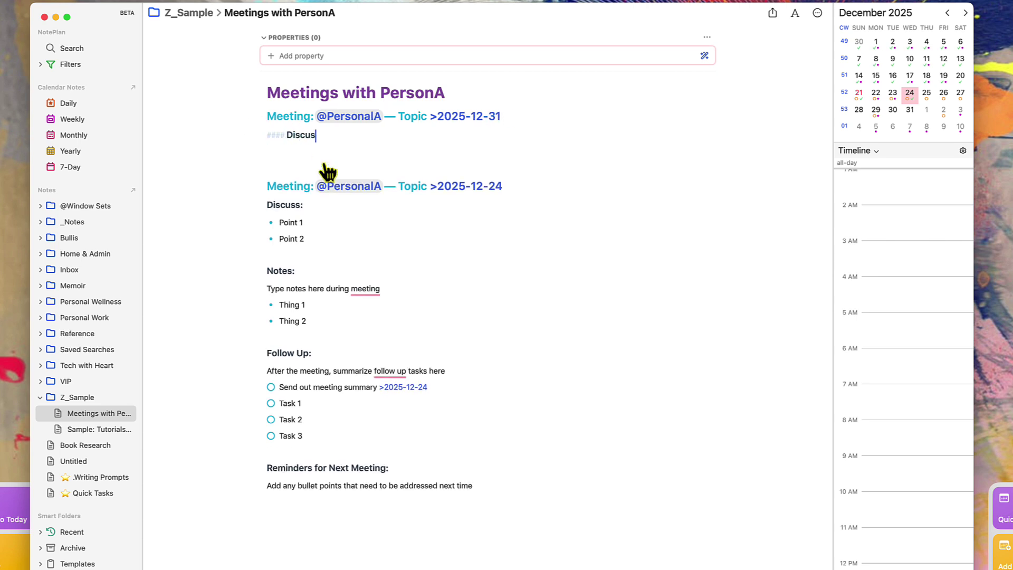
pyautogui.write('ion:')
pyautogui.press('Return')
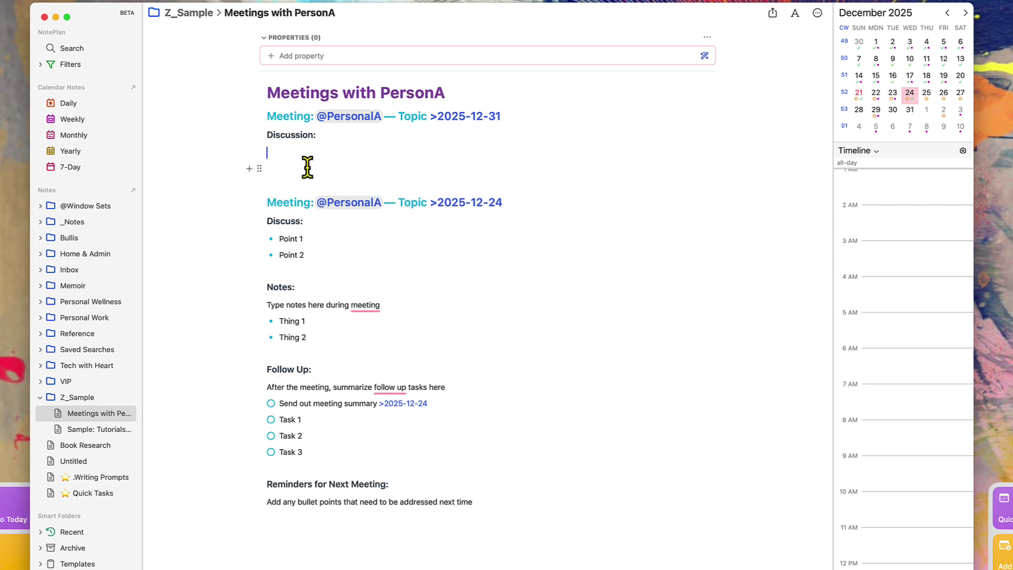
# Inspect the Notes: and Follow Up: headings and select their section lines
pyautogui.click(323, 287)
pyautogui.click(323, 370)
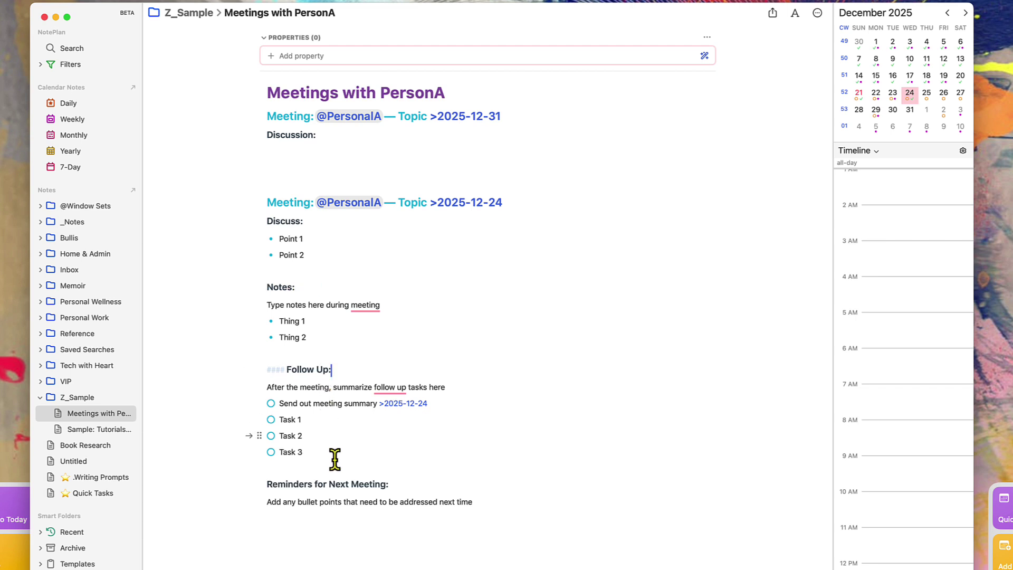
pyautogui.click(257, 386)
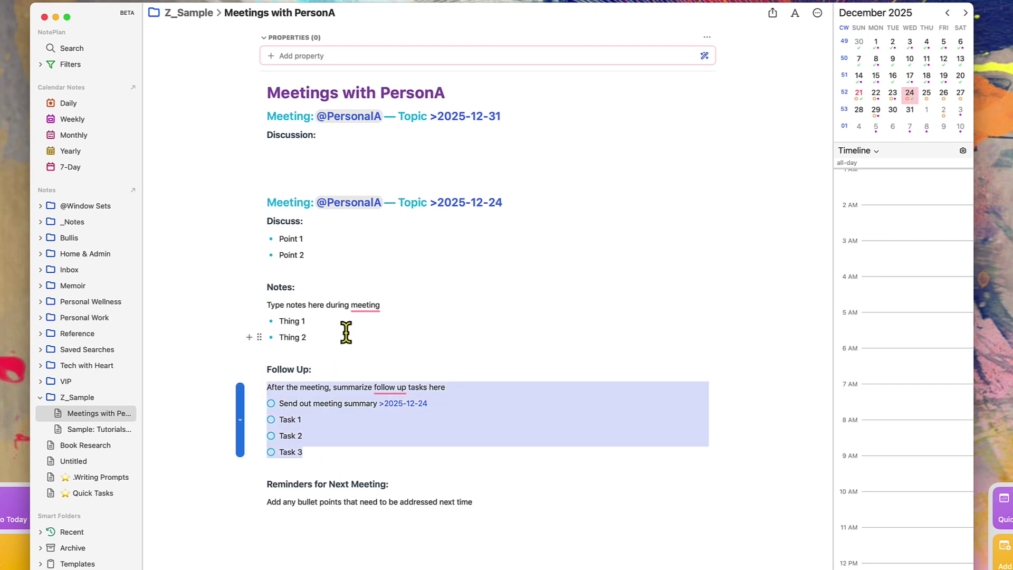
pyautogui.moveTo(346, 330); pyautogui.dragTo(240, 312)
pyautogui.moveTo(323, 453); pyautogui.dragTo(253, 386)
pyautogui.click(429, 433)
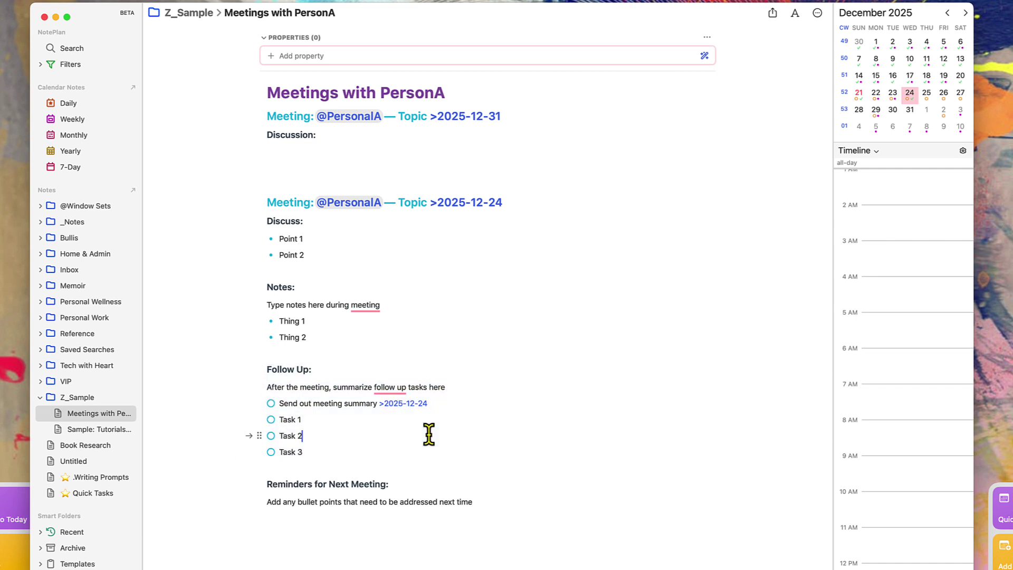
# Examine the Send out meeting summary task and the Task 1 through Task 3 lines
pyautogui.click(448, 404)
pyautogui.click(335, 422)
pyautogui.click(335, 442)
pyautogui.click(334, 451)
pyautogui.moveTo(330, 450); pyautogui.dragTo(262, 413)
pyautogui.click(342, 430)
pyautogui.click(448, 404)
# Reveal the Reminders for Next Meeting and Discussion: heading markup, then open Dec 24 alongside
pyautogui.click(414, 486)
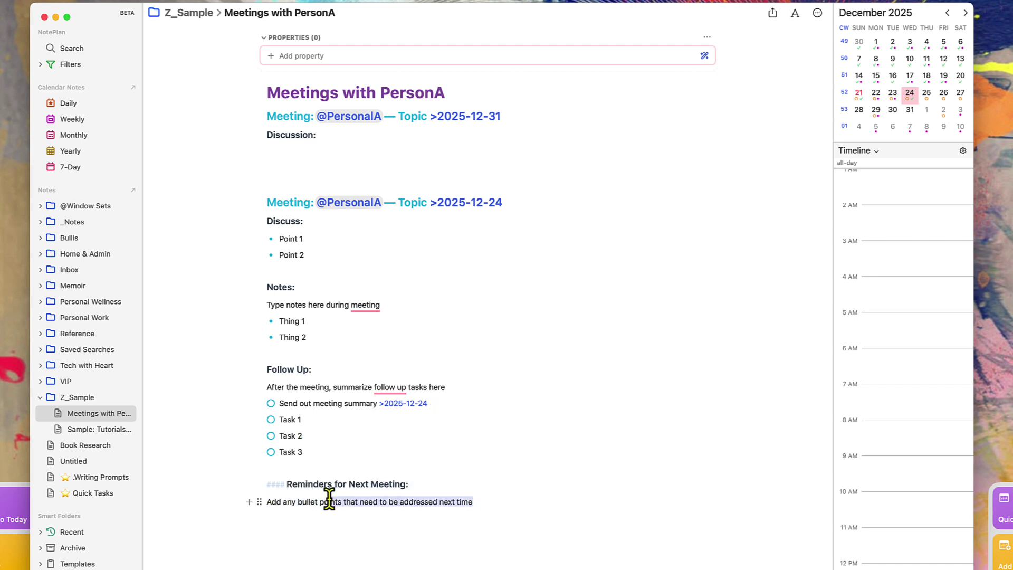
pyautogui.click(445, 499)
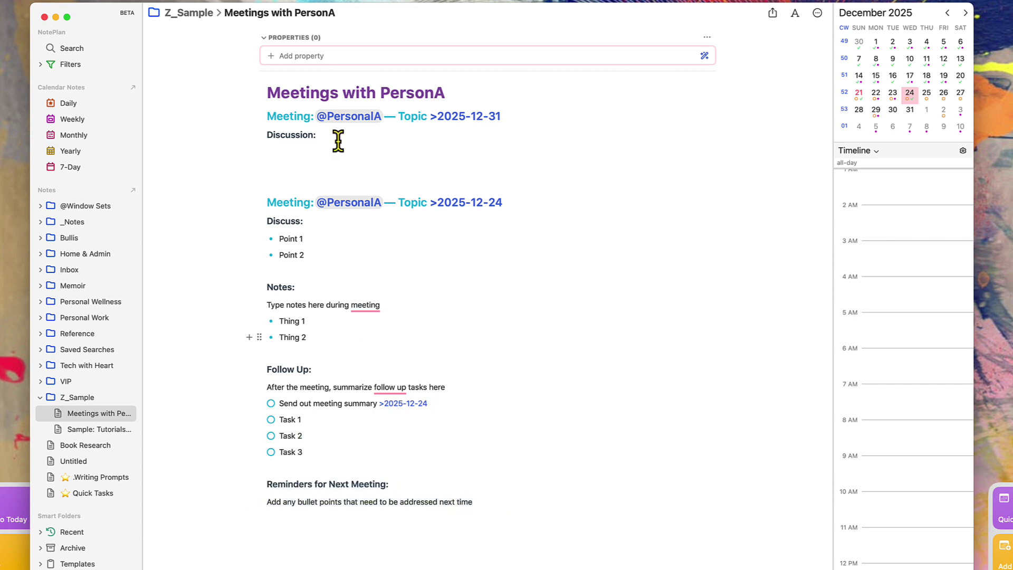
pyautogui.click(294, 138)
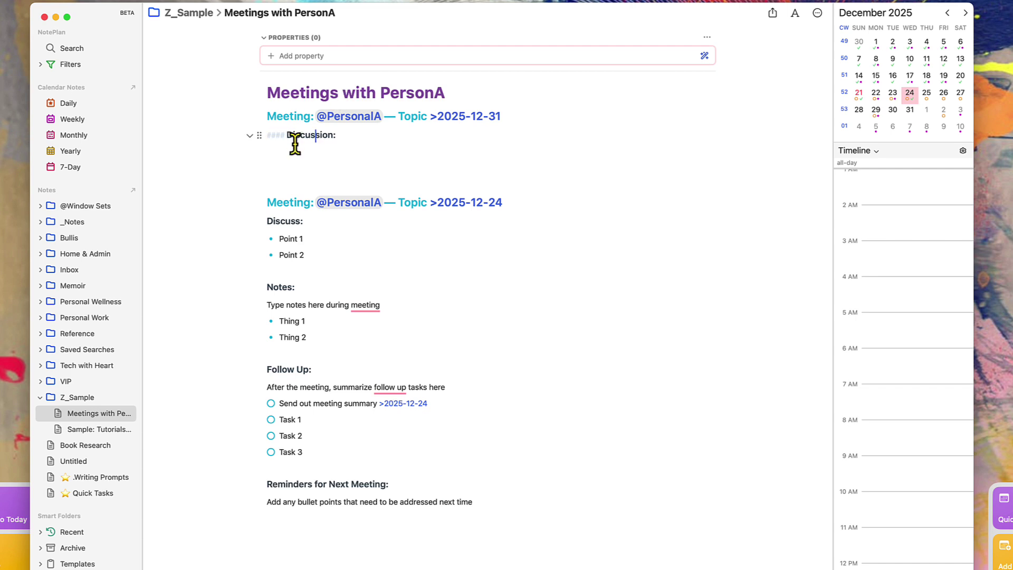
pyautogui.tripleClick(359, 501)
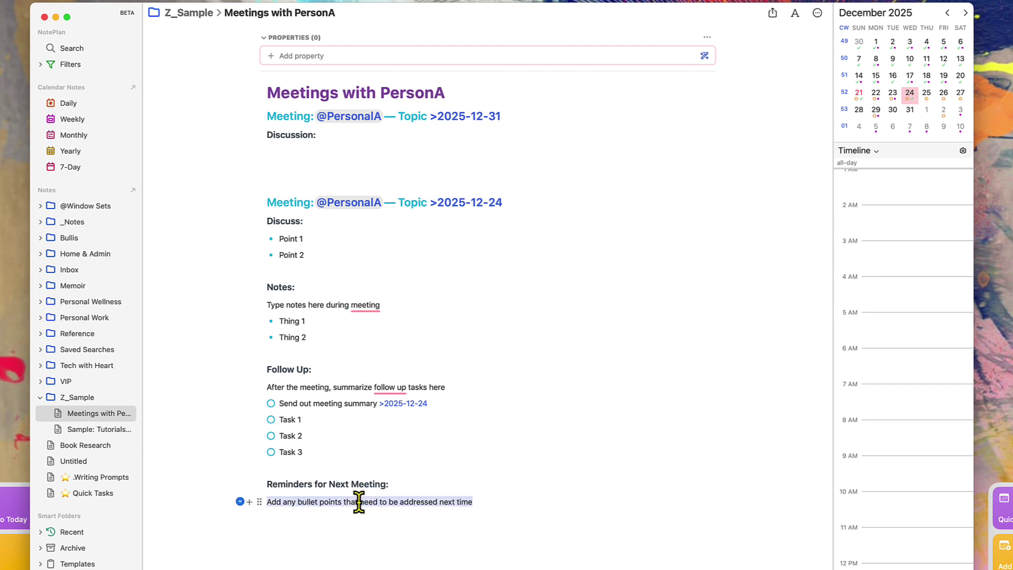
pyautogui.click(287, 156)
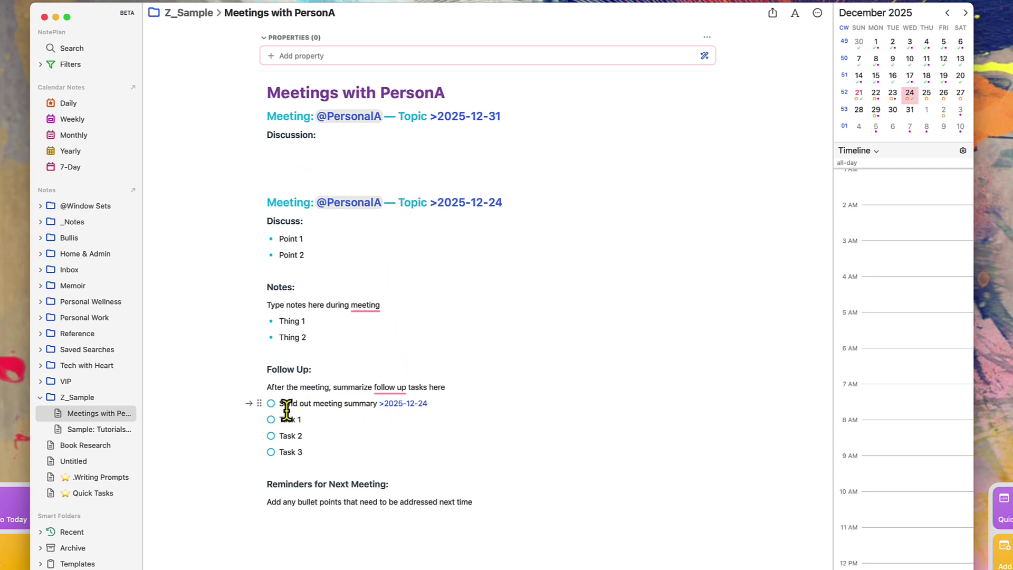
pyautogui.click(401, 405)
pyautogui.click(698, 263)
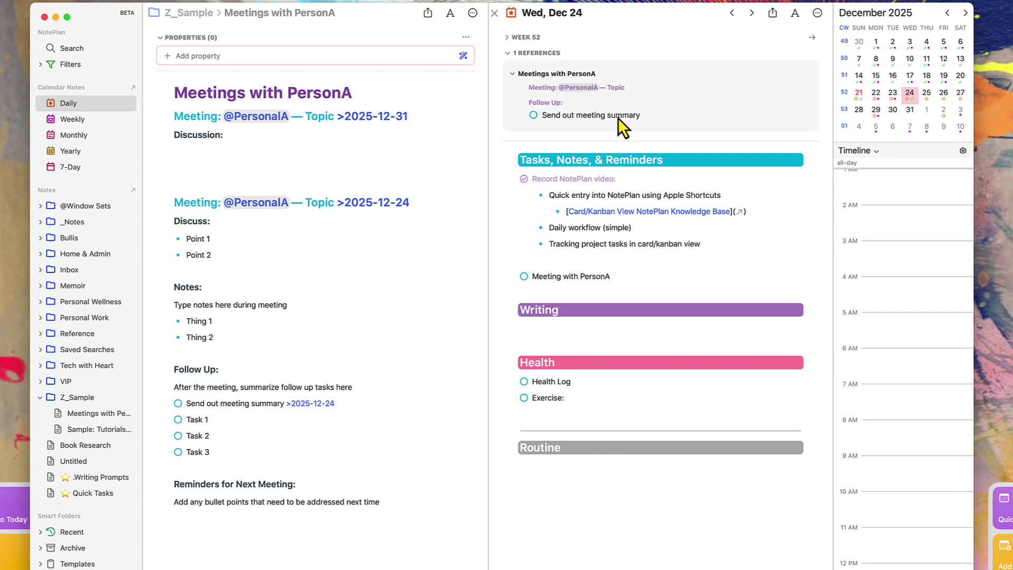
# Copy the Send out meeting summary task under Meeting with PersonA in Dec 24 and mark it done
pyautogui.moveTo(618, 118); pyautogui.dragTo(607, 298)
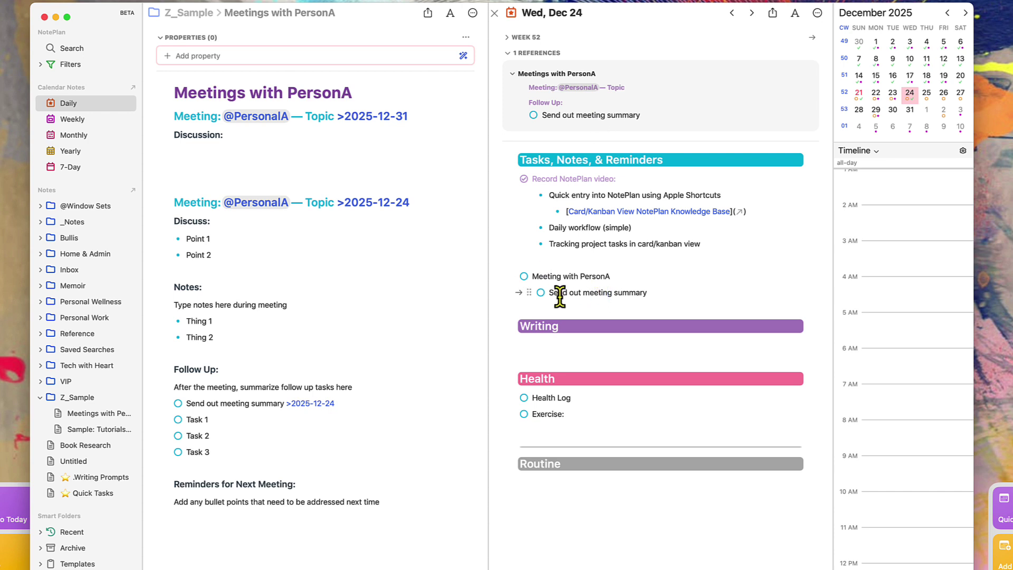
pyautogui.click(540, 292)
# Replace the copied task with a synced Send out meeting summary line under Meeting with PersonA
pyautogui.press('super+BackSpace')
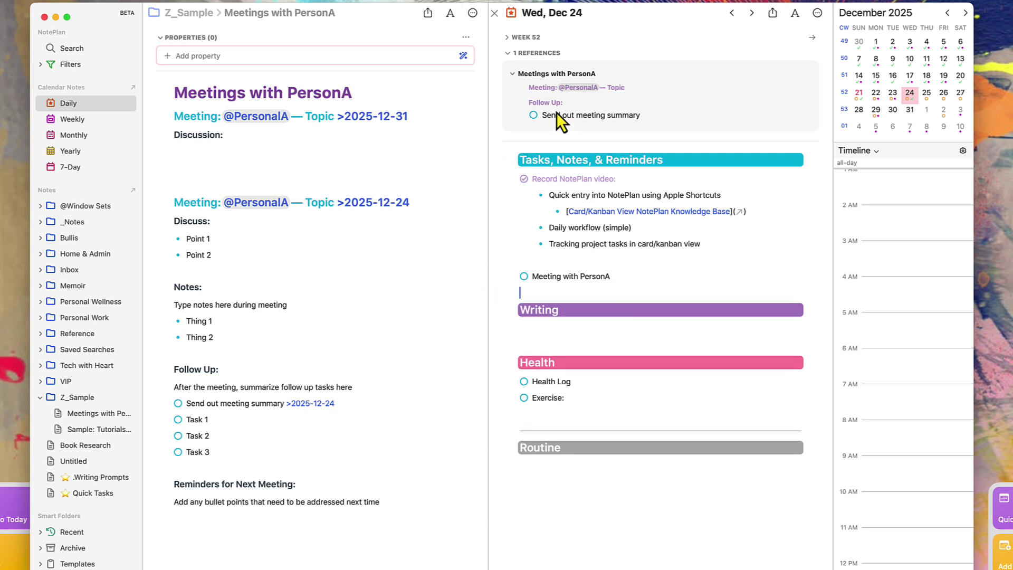
pyautogui.moveTo(556, 112); pyautogui.dragTo(556, 290)
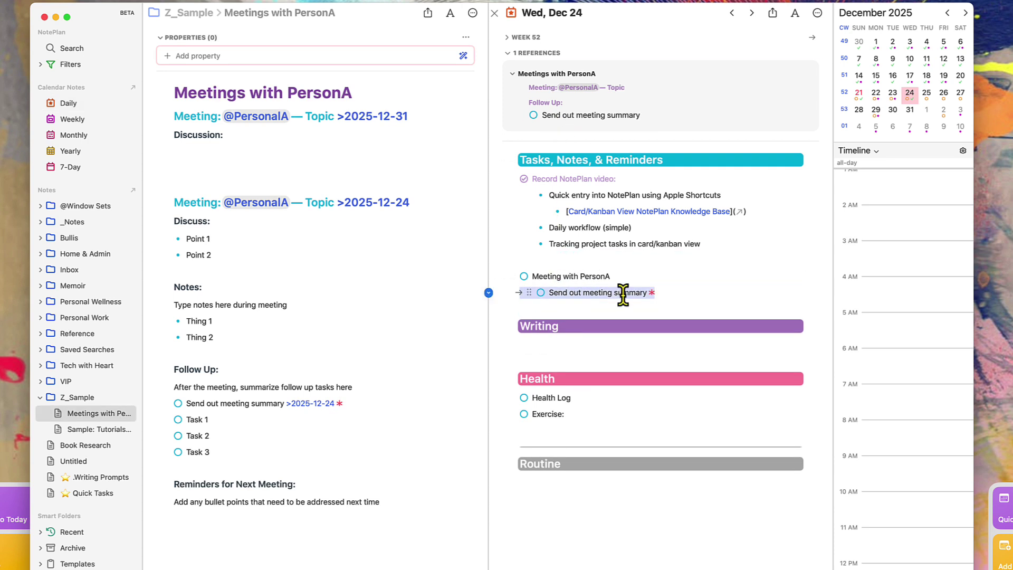
pyautogui.click(335, 403)
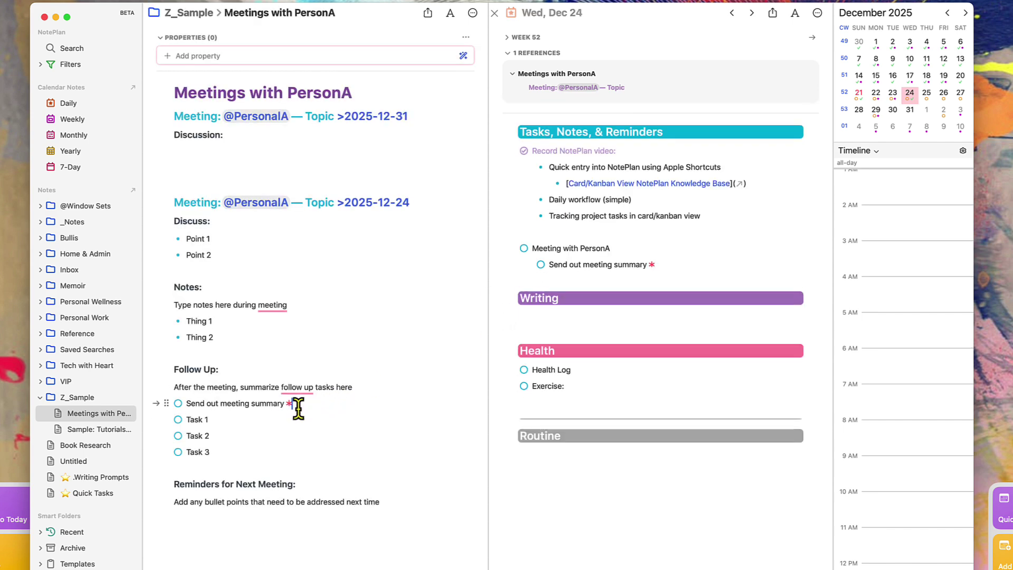
pyautogui.moveTo(296, 404); pyautogui.dragTo(172, 409)
pyautogui.click(312, 407)
pyautogui.click(289, 404)
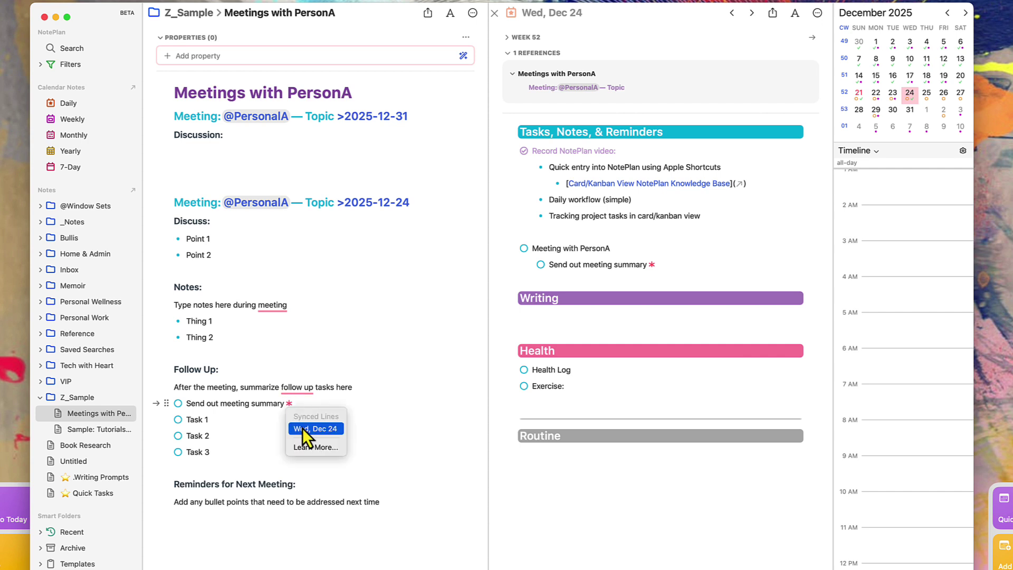
pyautogui.click(319, 405)
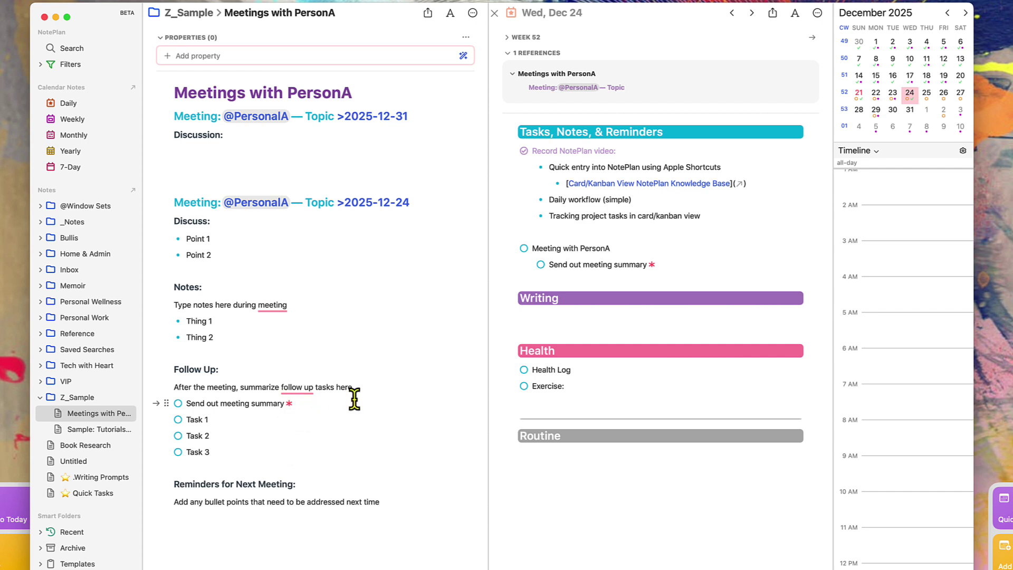
# Append 'add context' to the synced task and check it off in both notes
pyautogui.click(644, 264)
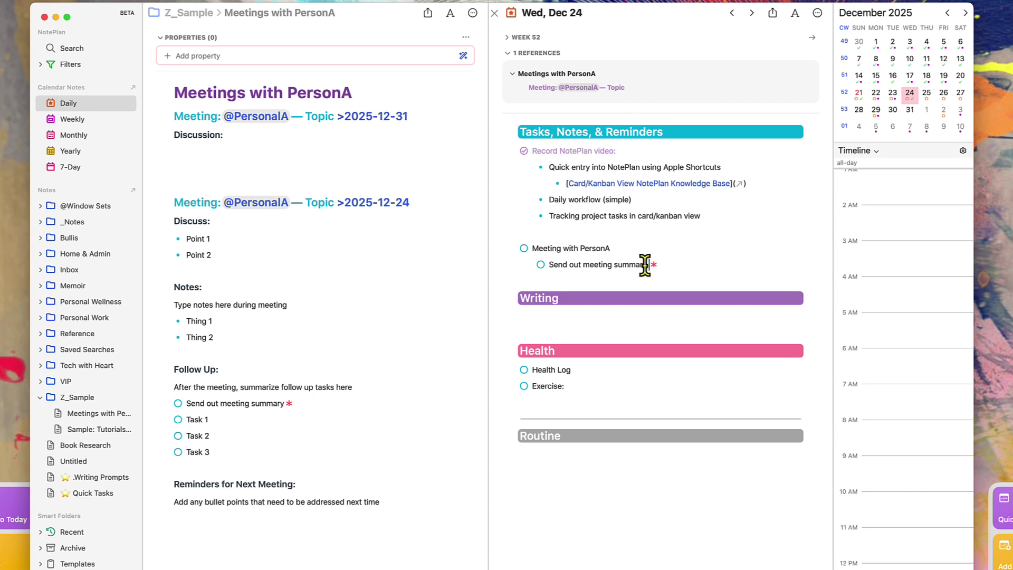
pyautogui.write('add context')
pyautogui.click(311, 404)
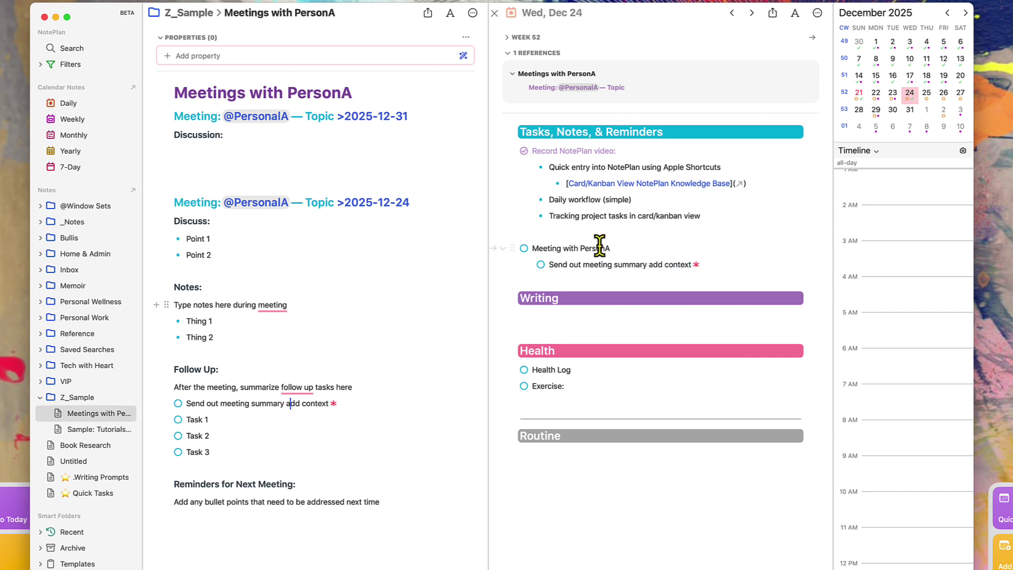
pyautogui.click(537, 265)
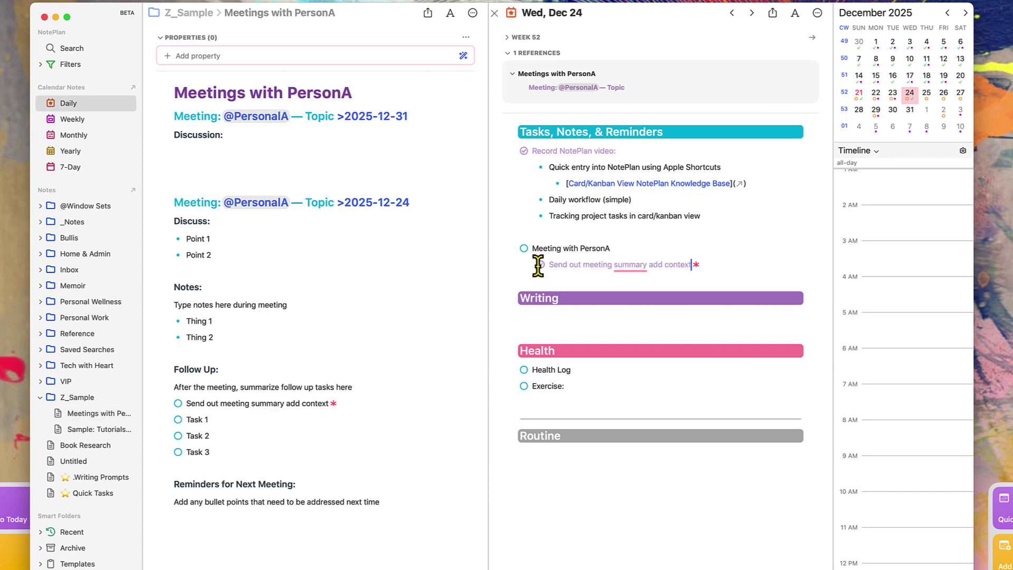
pyautogui.click(361, 397)
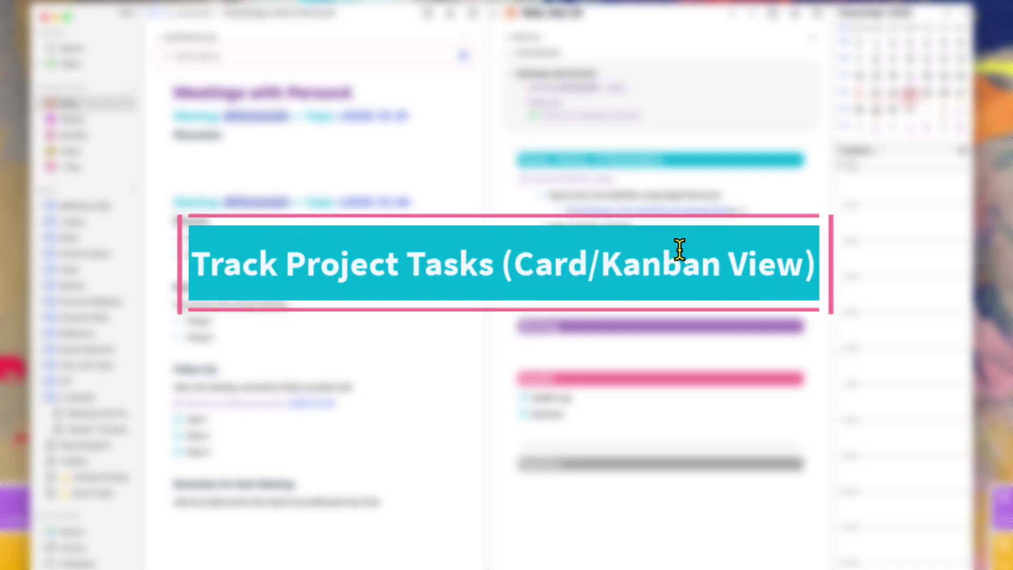
# Open Sample: Tutorials to Create & Share, preview the Z_Sample kanban board, then return to the note
pyautogui.click(100, 419)
pyautogui.click(88, 429)
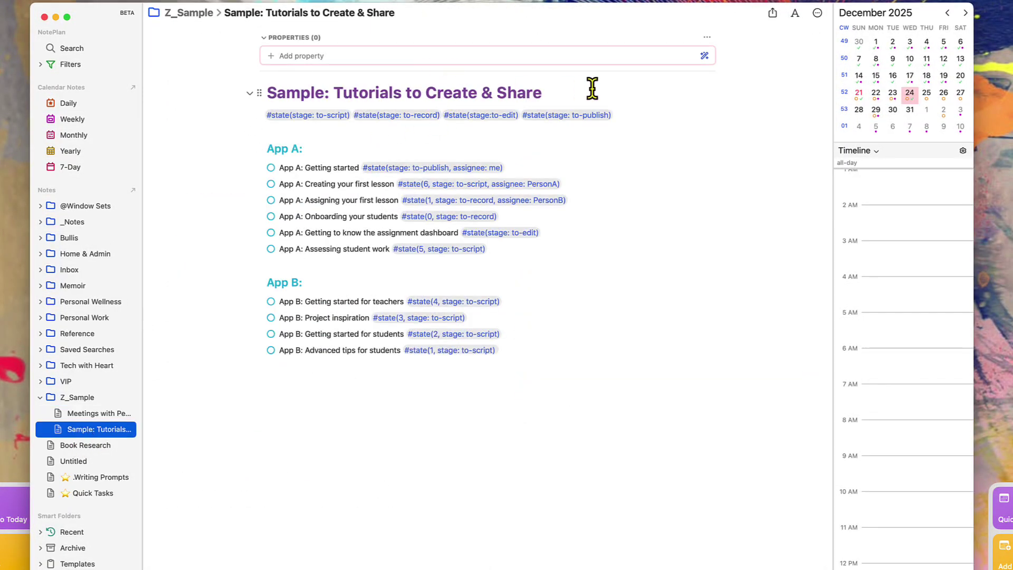
pyautogui.click(578, 96)
pyautogui.click(544, 371)
pyautogui.moveTo(560, 415); pyautogui.dragTo(263, 122)
pyautogui.click(99, 429)
pyautogui.click(82, 398)
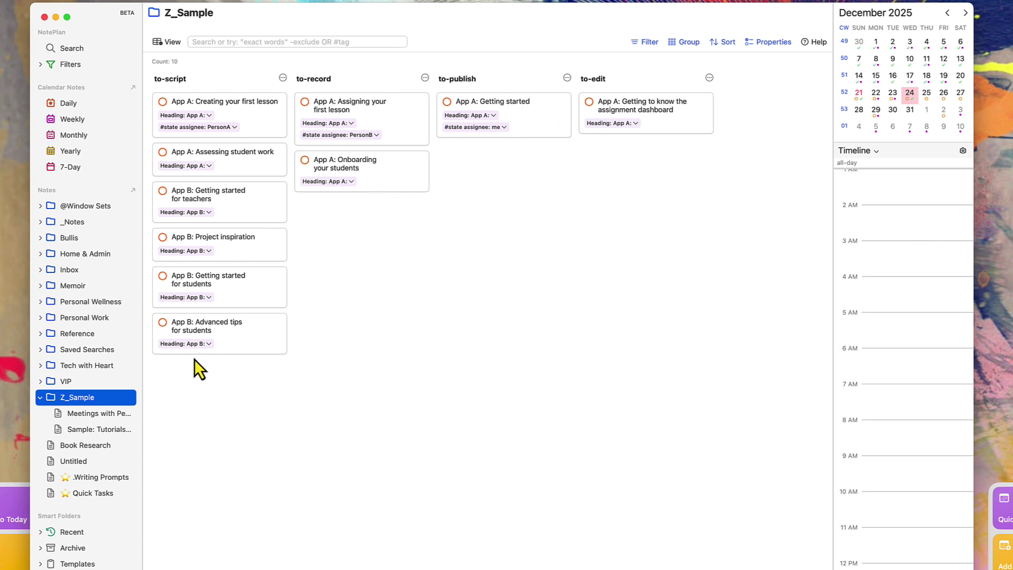
pyautogui.click(96, 430)
# Delete the #state tags from the last task, Getting started for students and Project inspiration
pyautogui.click(403, 350)
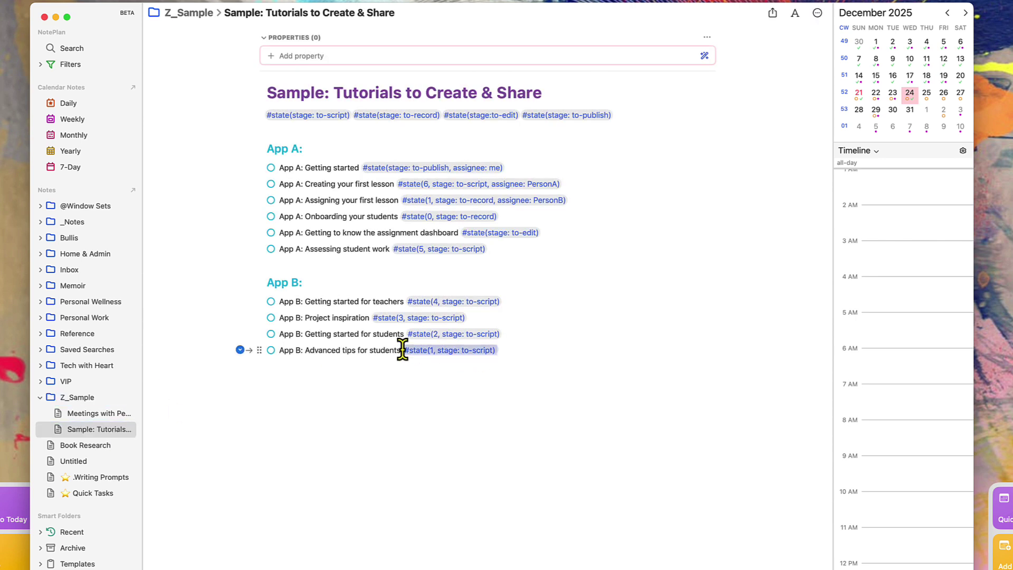
pyautogui.press('BackSpace')
pyautogui.click(404, 334)
pyautogui.press('BackSpace')
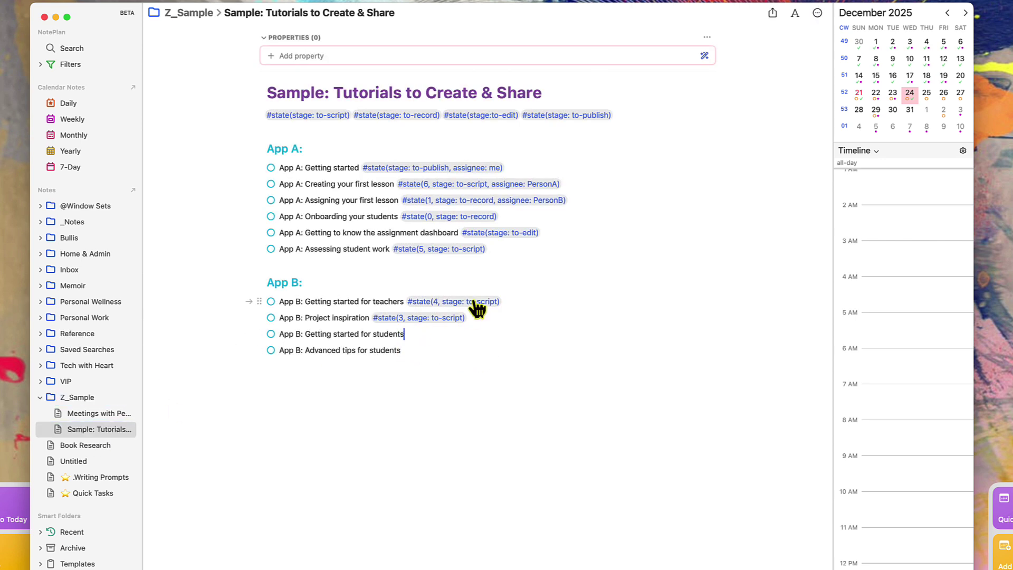
pyautogui.moveTo(466, 318); pyautogui.dragTo(373, 317)
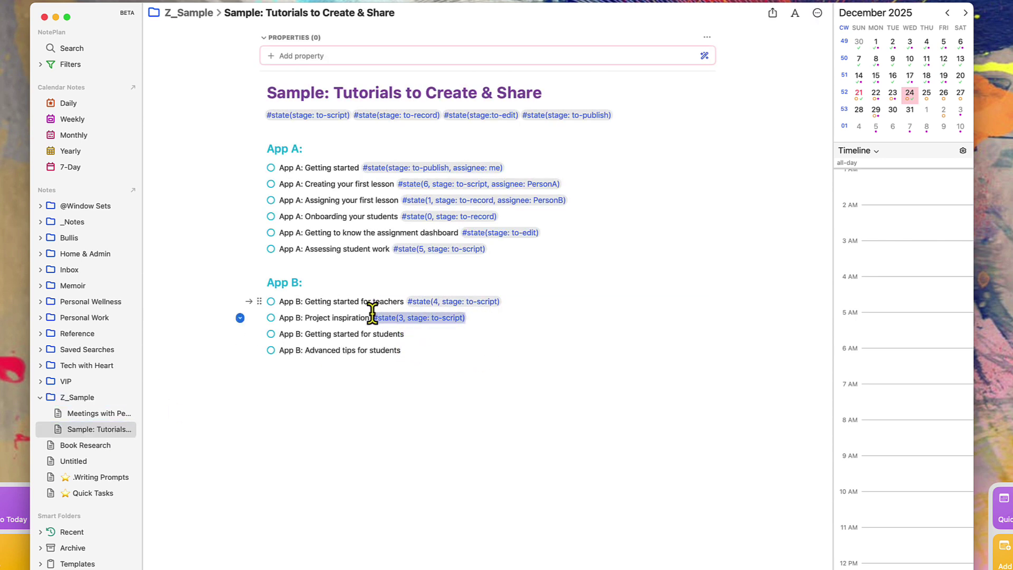
pyautogui.press('BackSpace')
# Inspect the stage tag line under the title and the ### markup of the App A and App B headings
pyautogui.moveTo(646, 114); pyautogui.dragTo(273, 122)
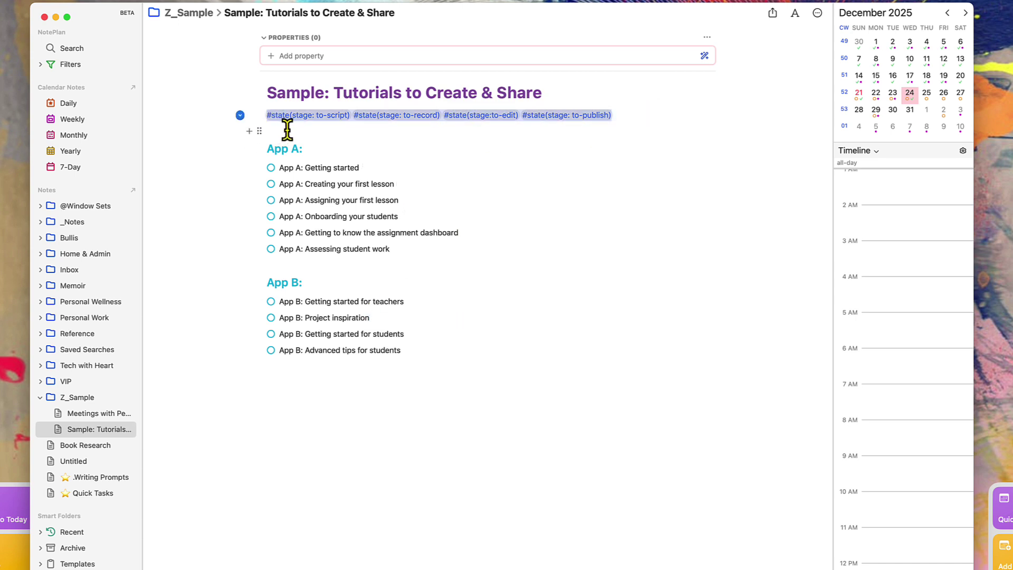
pyautogui.click(288, 130)
pyautogui.moveTo(653, 114); pyautogui.dragTo(264, 116)
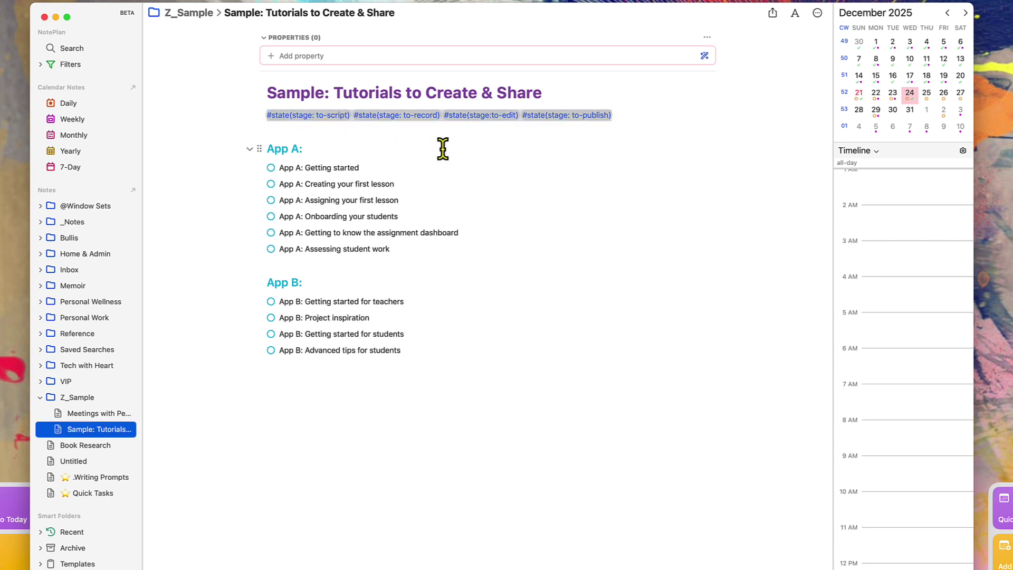
pyautogui.click(461, 130)
pyautogui.click(310, 149)
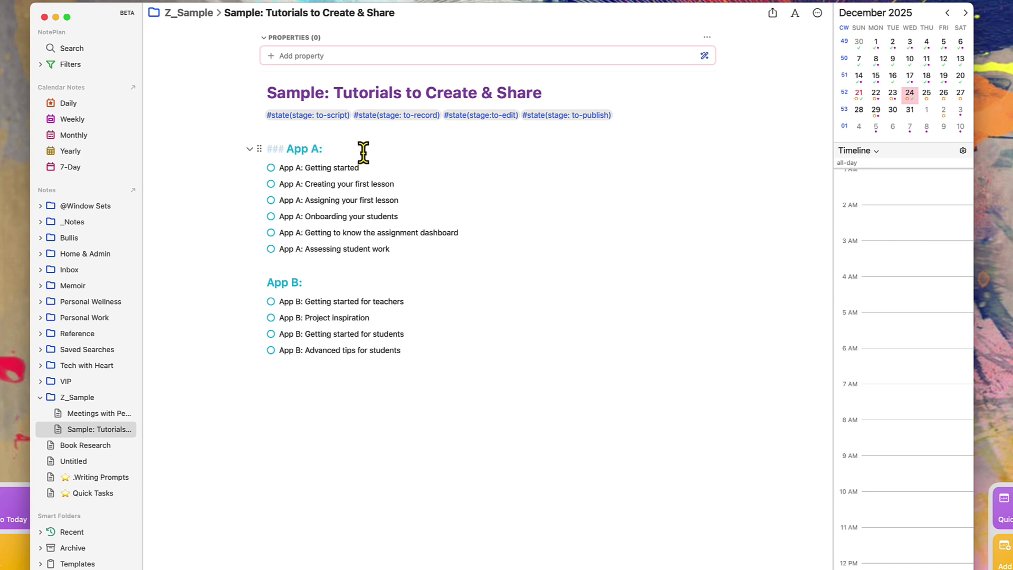
pyautogui.click(350, 282)
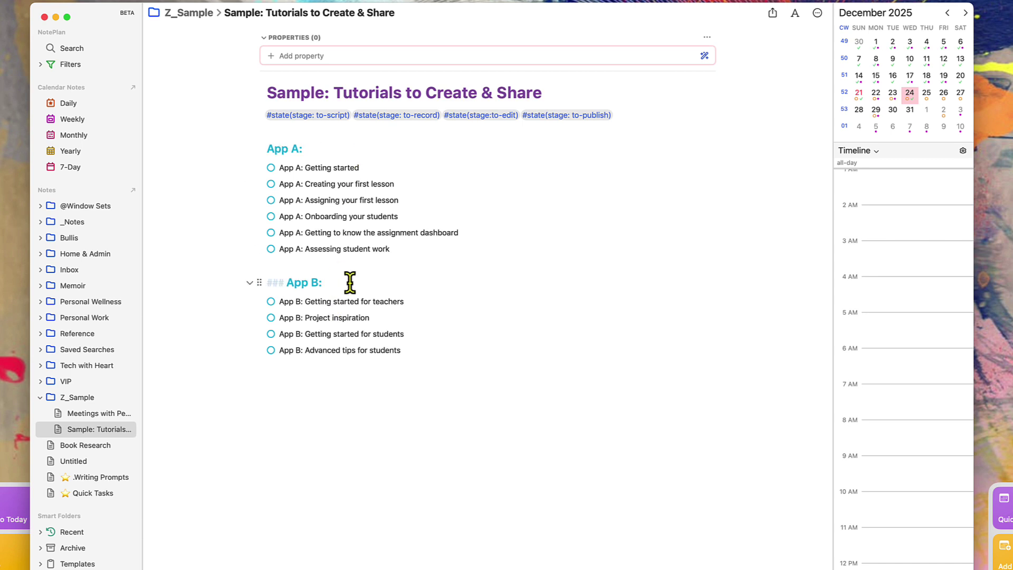
pyautogui.click(279, 167)
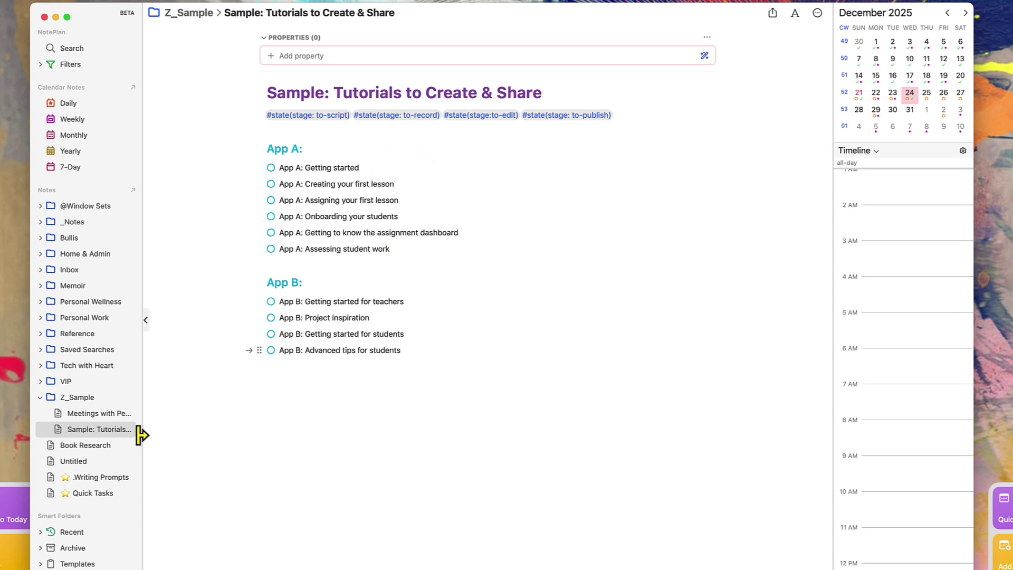
# On the Z_Sample board, review the Note Title filter options and close them unchanged
pyautogui.click(95, 398)
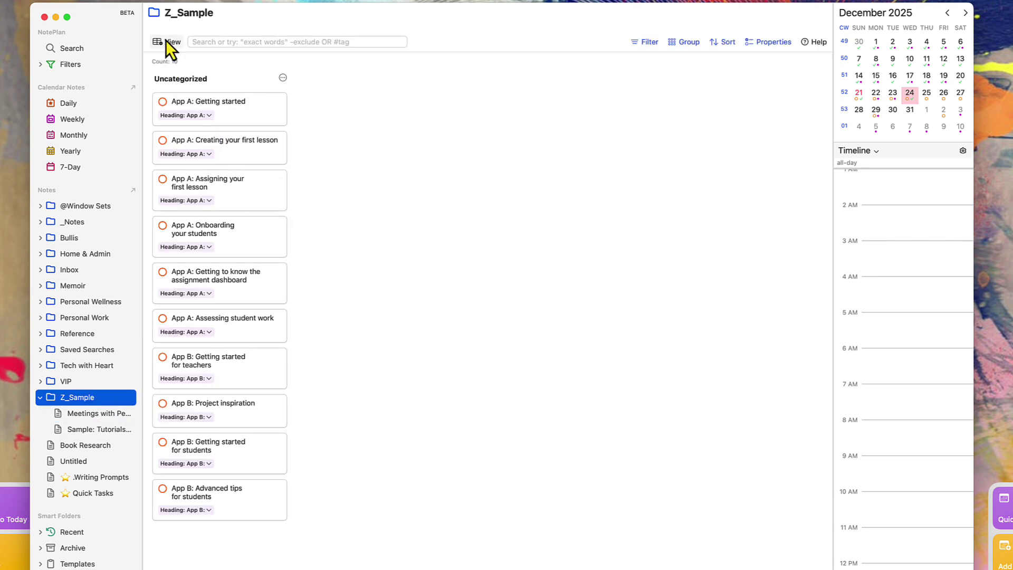
pyautogui.click(167, 42)
pyautogui.moveTo(172, 115)
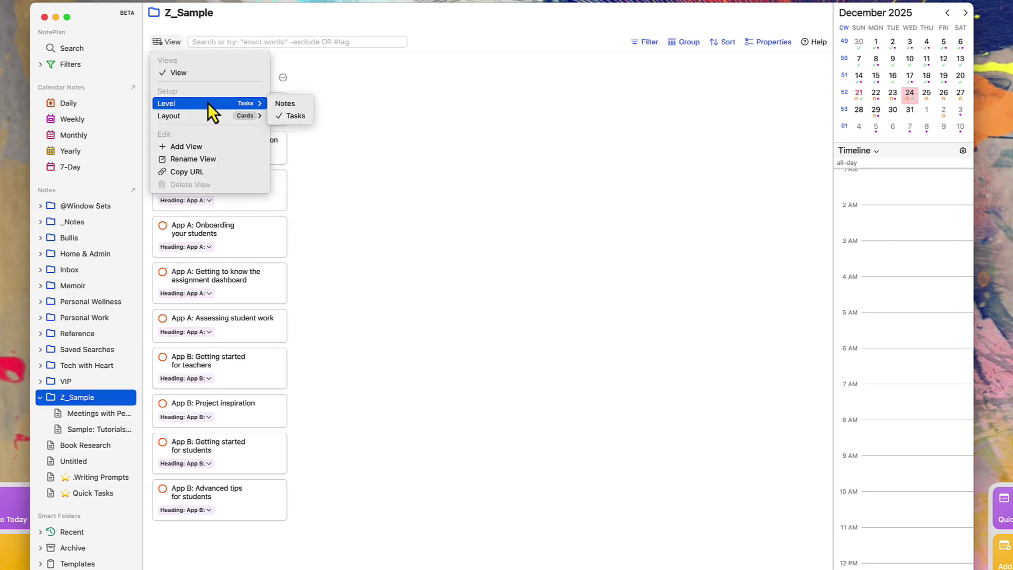
pyautogui.moveTo(266, 103)
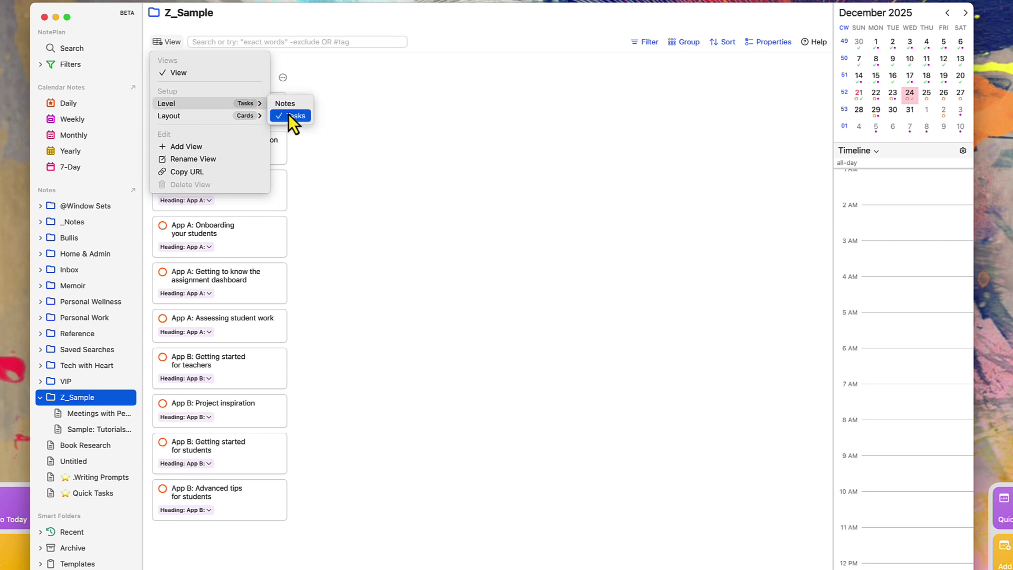
pyautogui.click(288, 114)
pyautogui.click(651, 41)
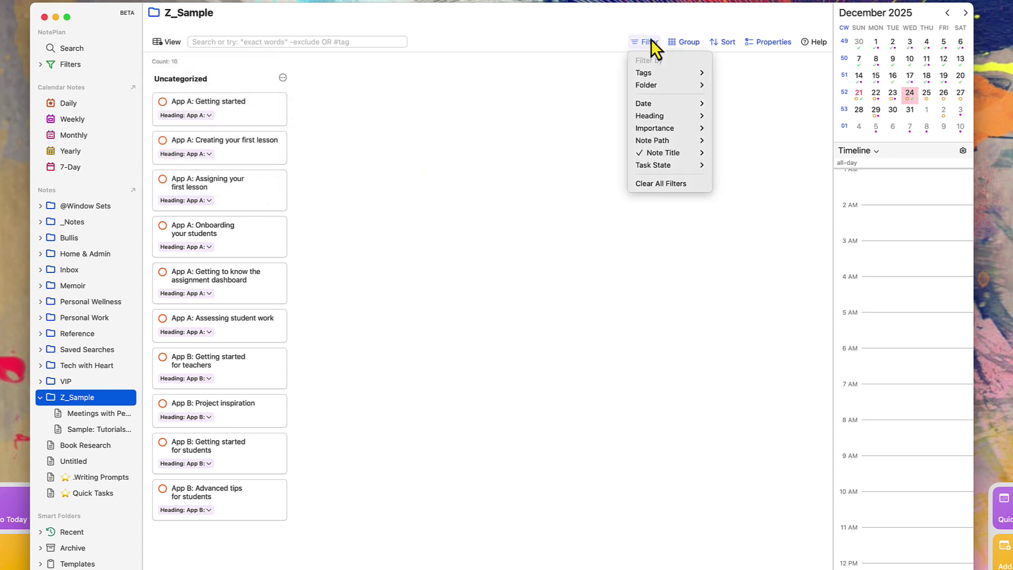
pyautogui.moveTo(670, 152)
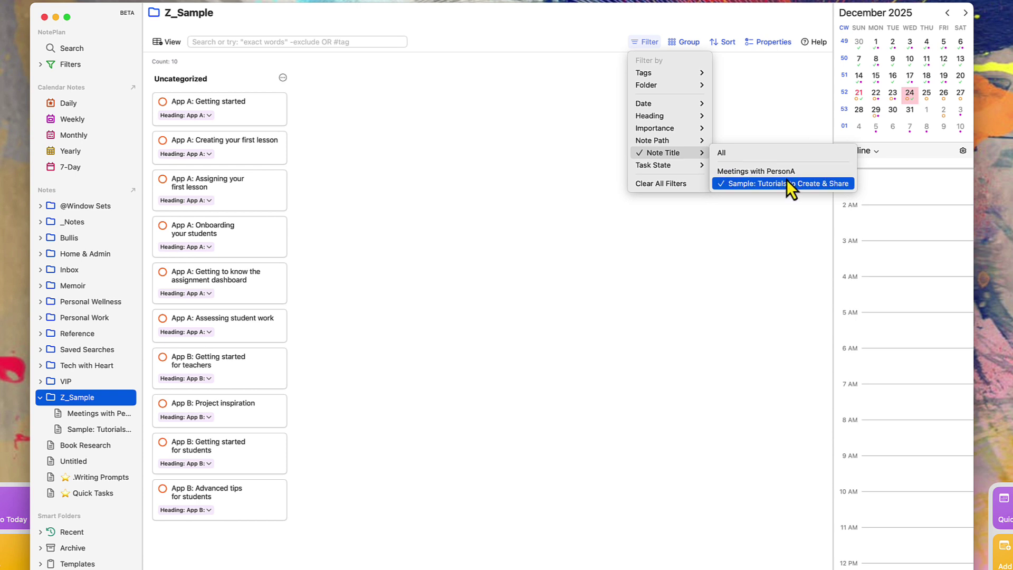
pyautogui.click(338, 361)
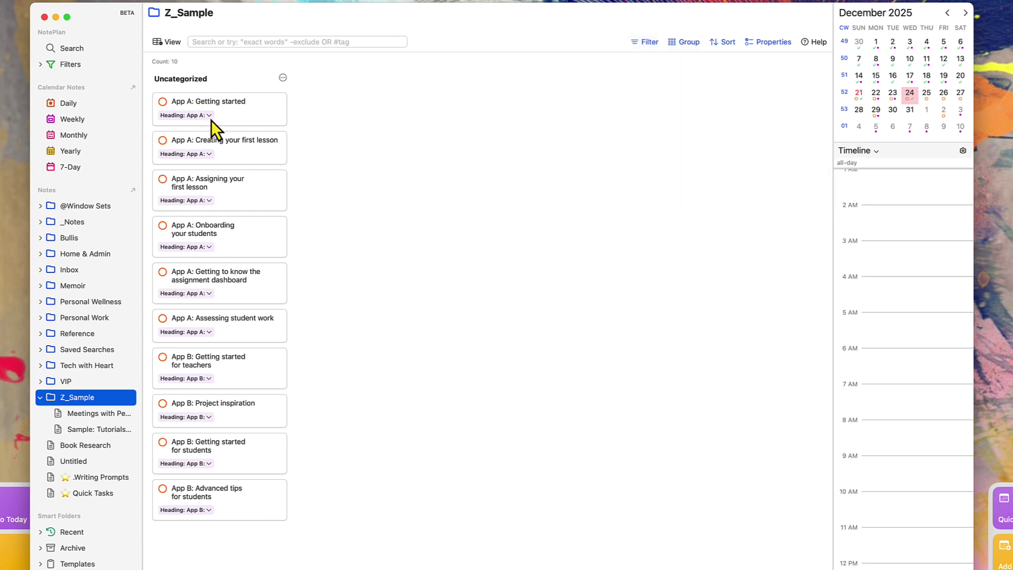
# Toggle the cards' Heading property off and back on, then reopen Sample: Tutorials to Create & Share
pyautogui.click(761, 43)
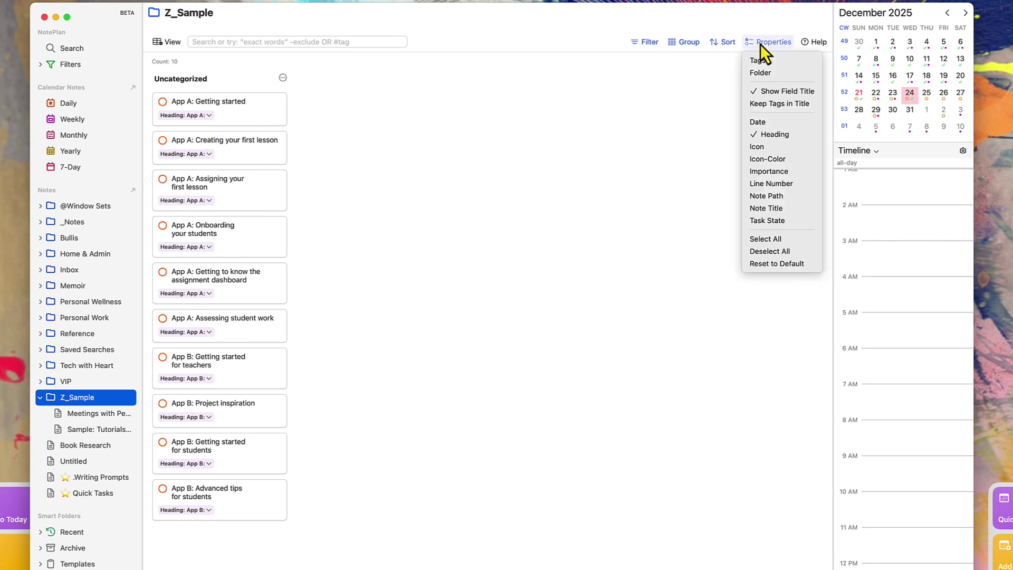
pyautogui.click(773, 138)
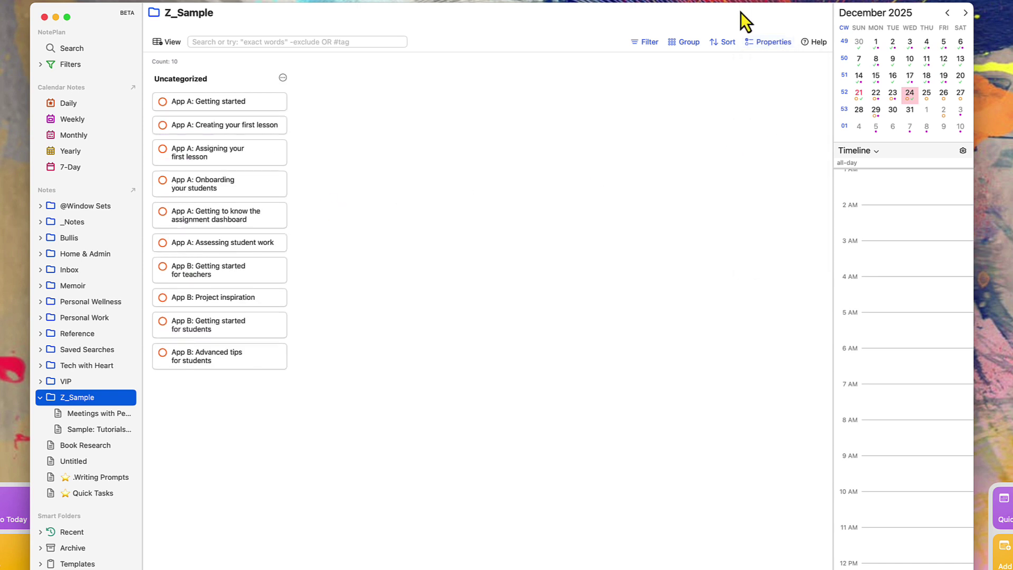
pyautogui.click(765, 42)
pyautogui.click(767, 137)
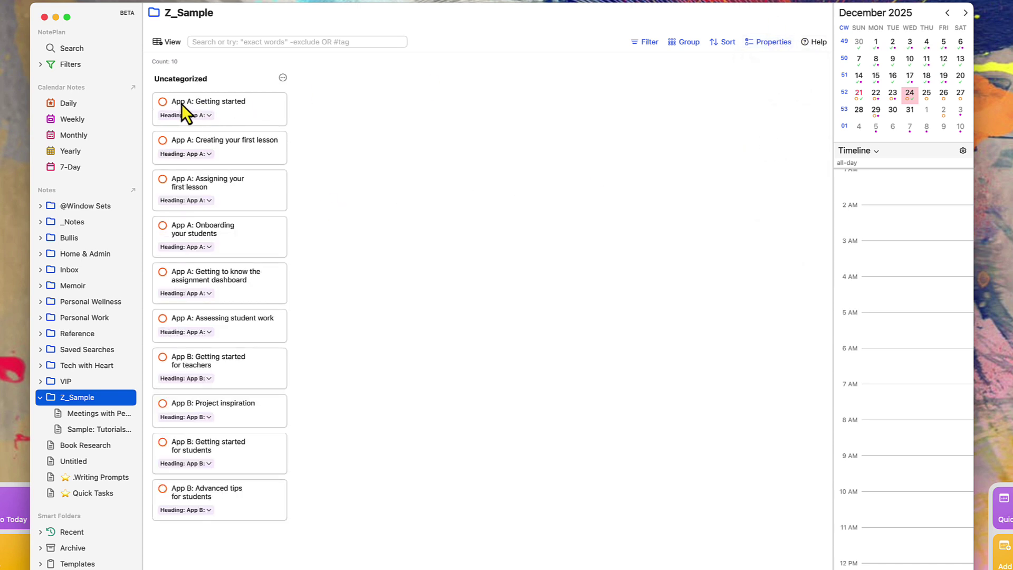
pyautogui.click(106, 430)
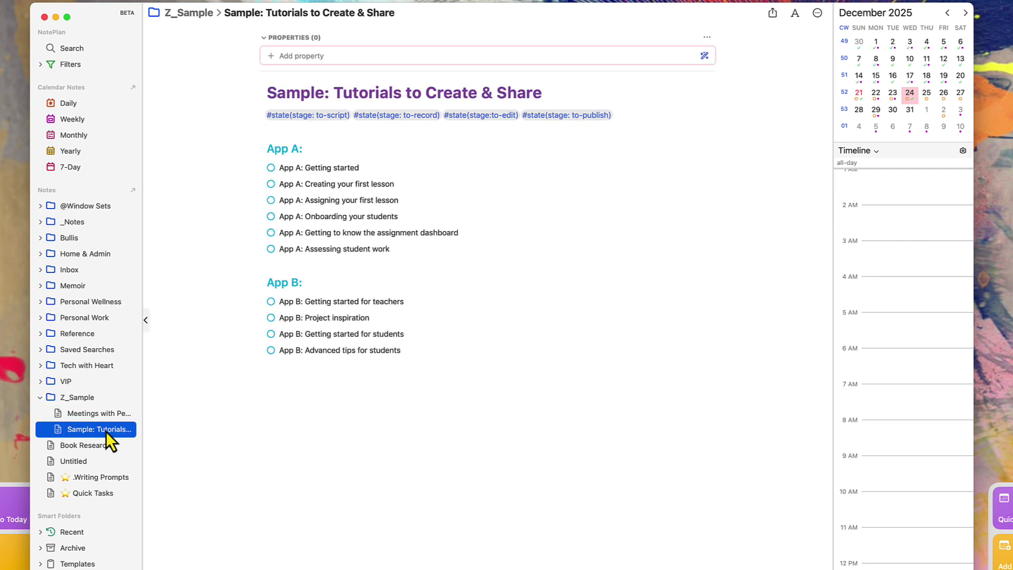
# Tag App A: Getting started with #state(stage:to-script) instead of a trial #todo() tag
pyautogui.click(405, 166)
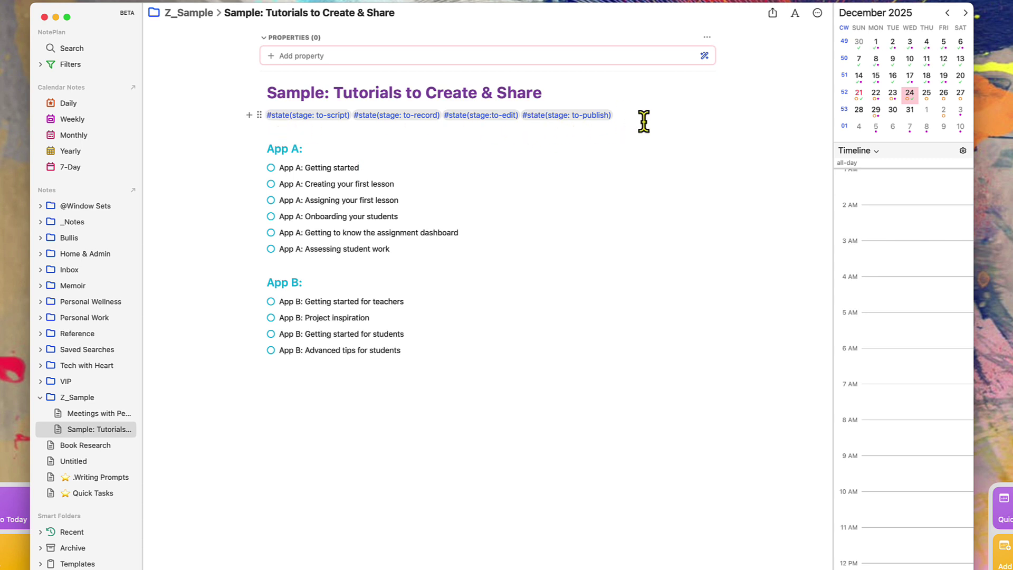
pyautogui.click(505, 169)
pyautogui.write('#todo')
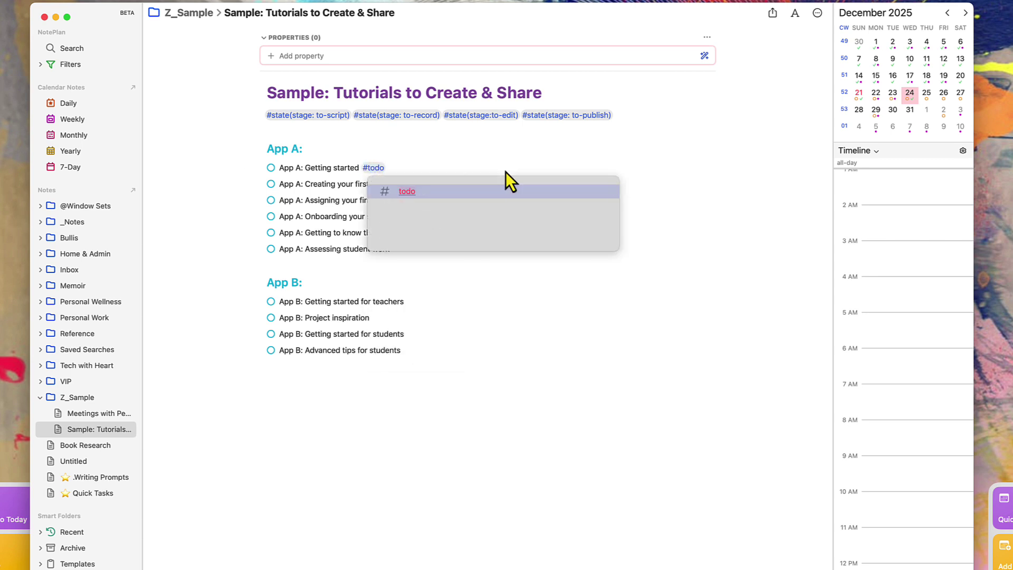
pyautogui.write('()')
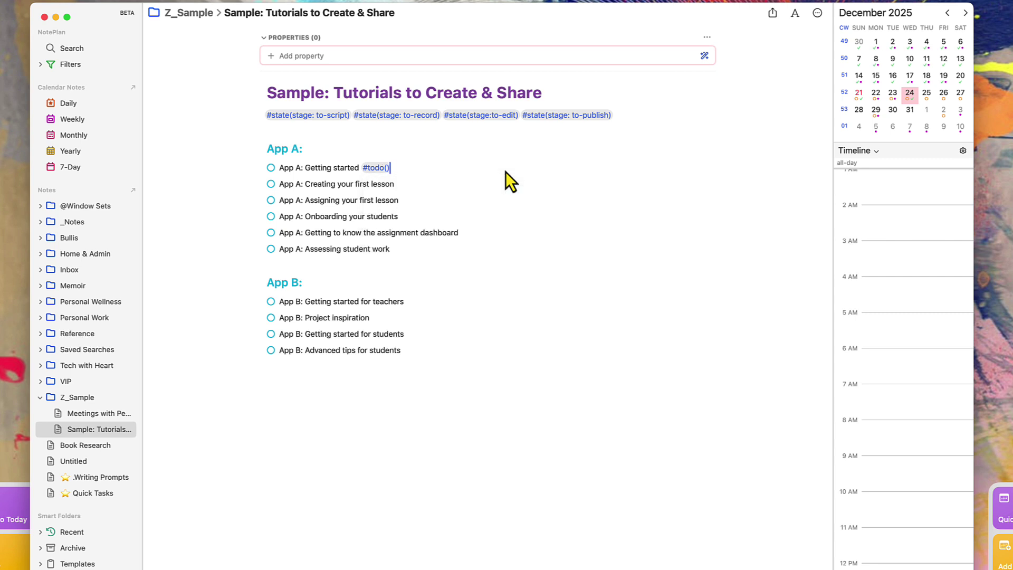
pyautogui.press('BackSpace')
pyautogui.press('BackSpace')
pyautogui.press('BackSpace')
pyautogui.press('BackSpace')
pyautogui.press('BackSpace')
pyautogui.press('BackSpace')
pyautogui.press('BackSpace')
pyautogui.write('#st')
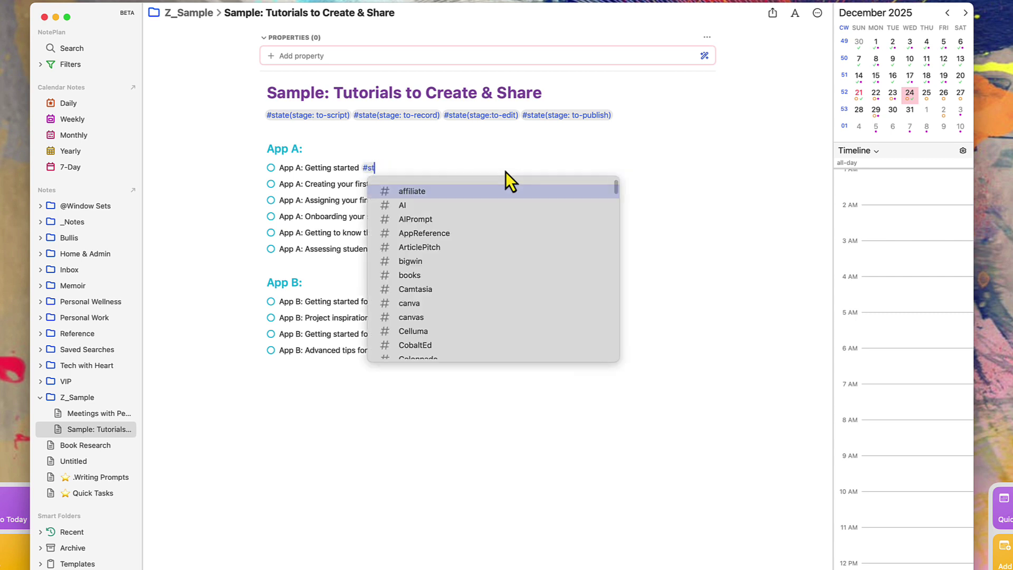
pyautogui.write('ate(stag')
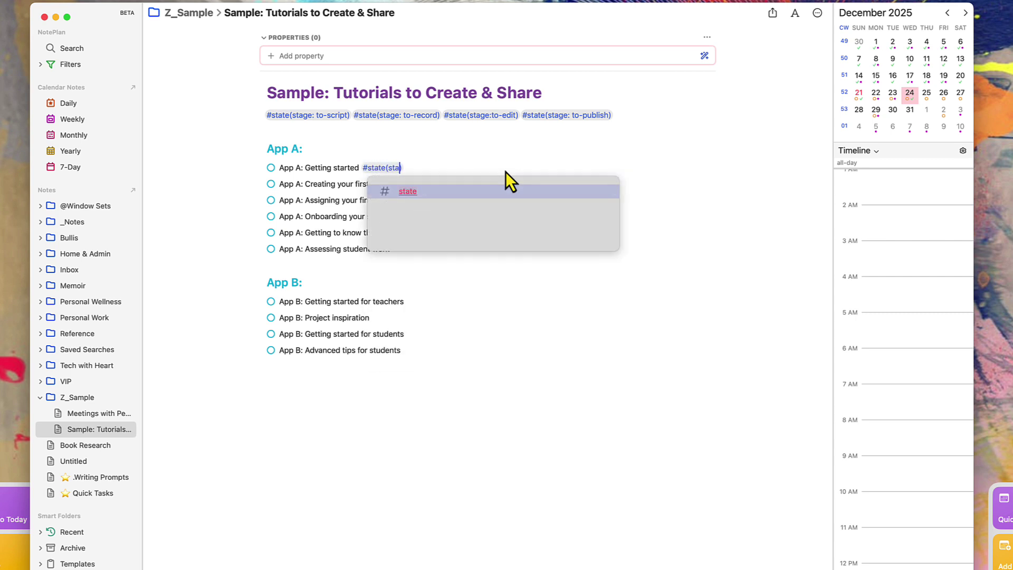
pyautogui.write('e:t')
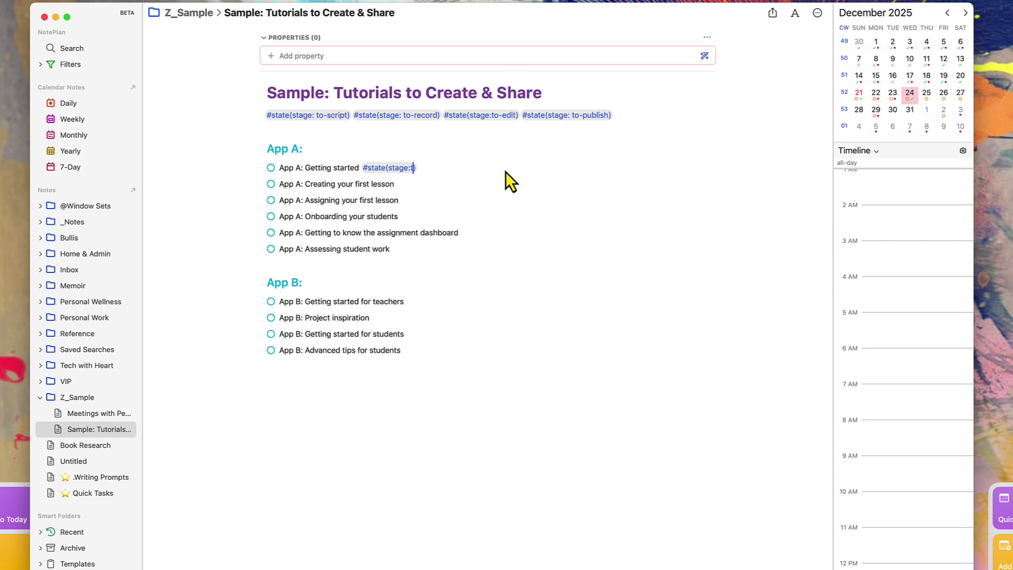
pyautogui.write('o-script')
# Tag App A tasks two to four with #state(stage:to-record), to-edit and to-publish
pyautogui.click(93, 401)
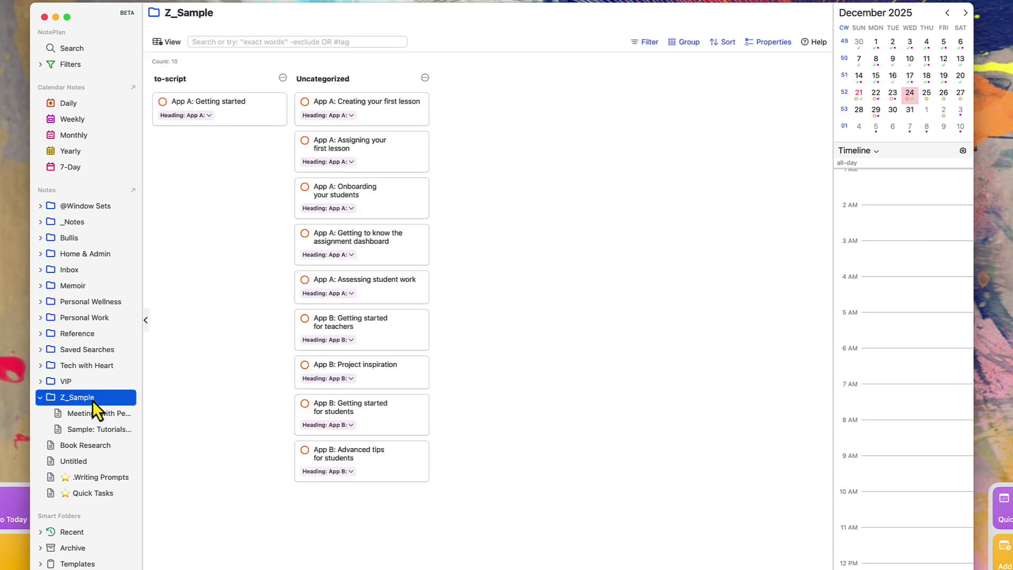
pyautogui.click(89, 429)
pyautogui.click(419, 183)
pyautogui.write('#state(stage:to-rec)')
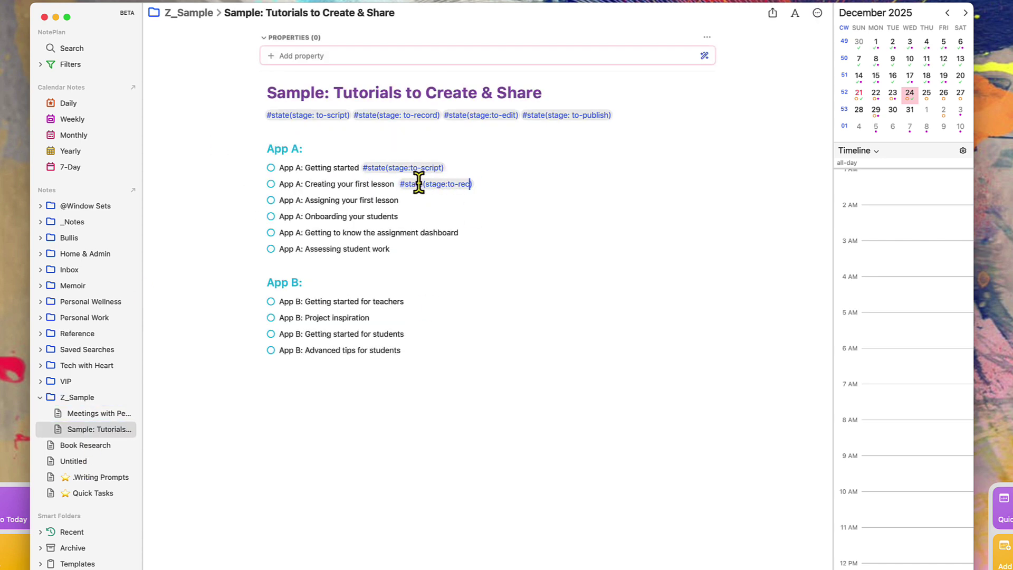
pyautogui.write('ord')
pyautogui.press('Down')
pyautogui.press('End')
pyautogui.write('#state(stage:to-edit')
pyautogui.press('Down')
pyautogui.press('End')
pyautogui.write('#state(stage:to-publish')
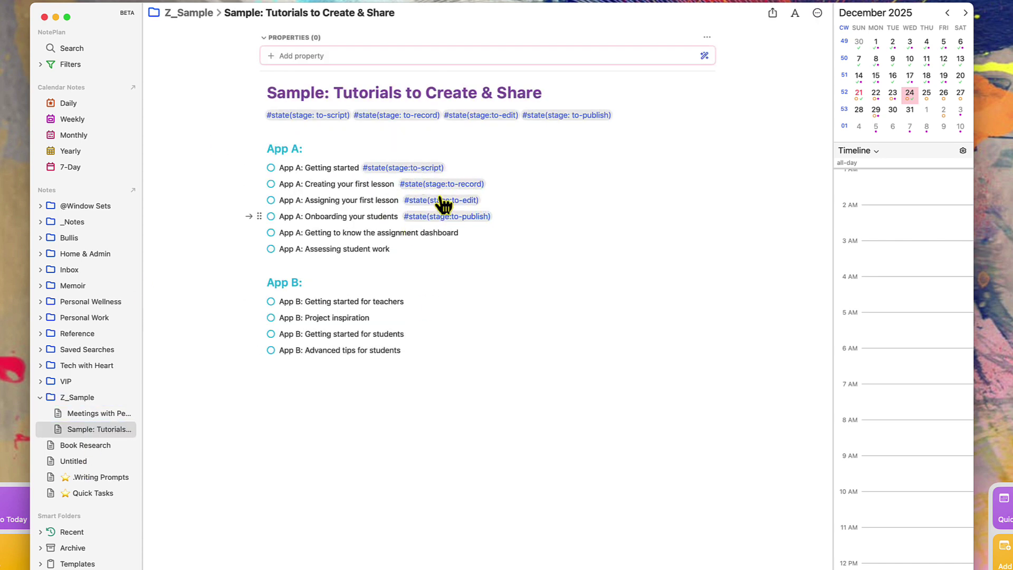
# Add 'assignee: me' and 'assignee: PersonA' inside the first two stage tags, then view the Z_Sample board
pyautogui.click(470, 163)
pyautogui.write(', assignee: me')
pyautogui.press('Down')
pyautogui.press('Left')
pyautogui.write(', assignee: Person')
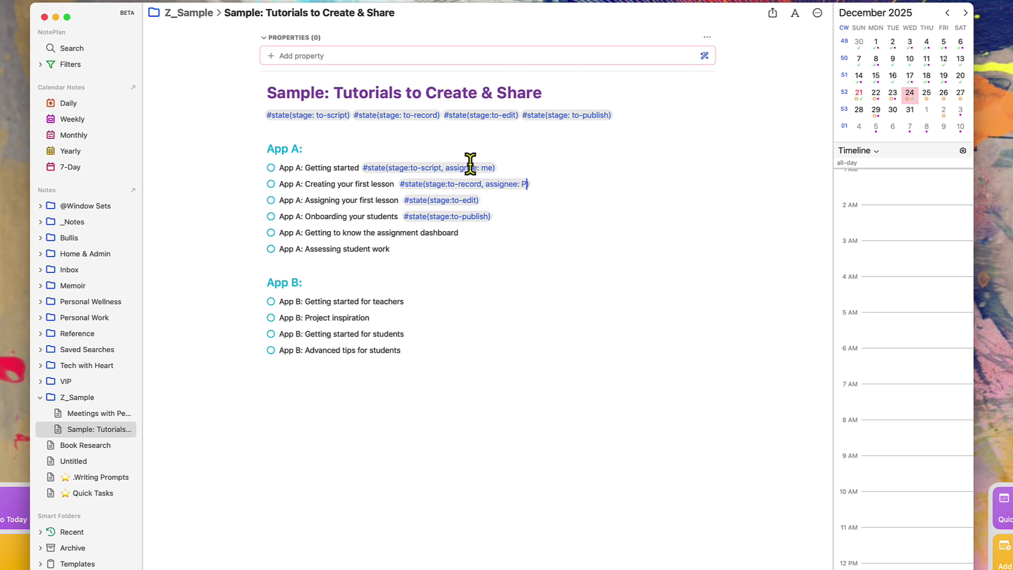
pyautogui.write('A')
pyautogui.click(77, 399)
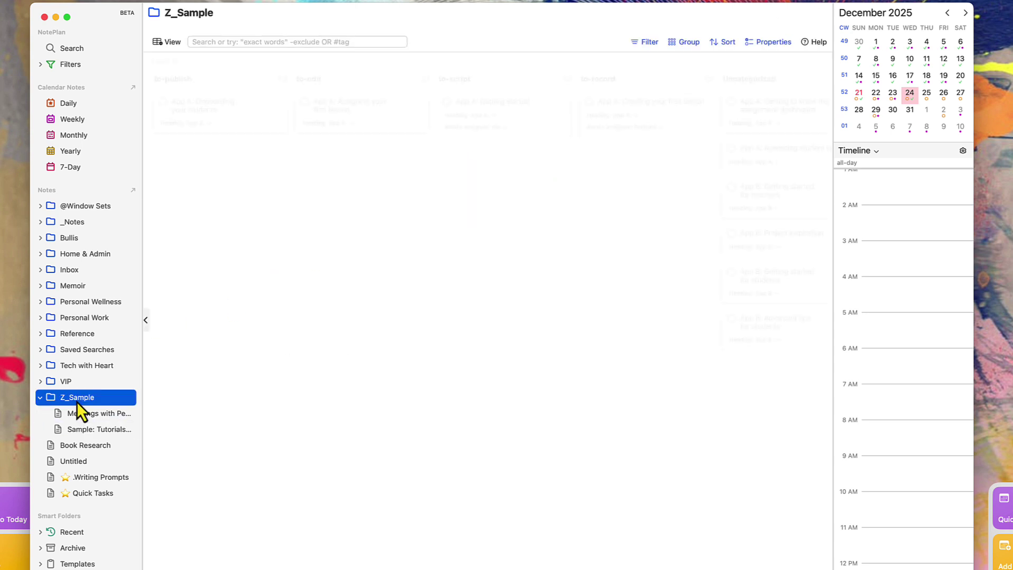
pyautogui.click(697, 43)
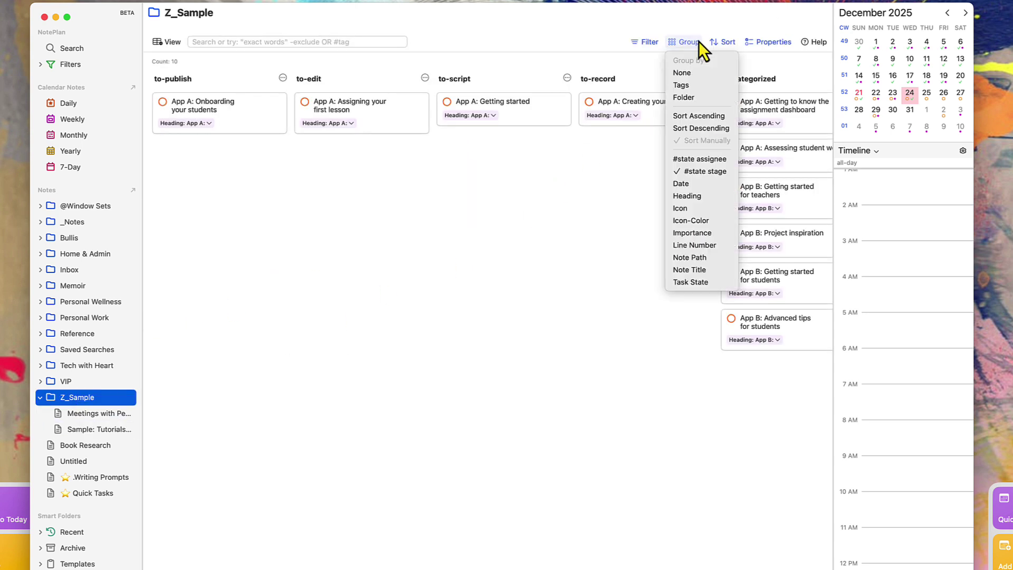
pyautogui.click(708, 169)
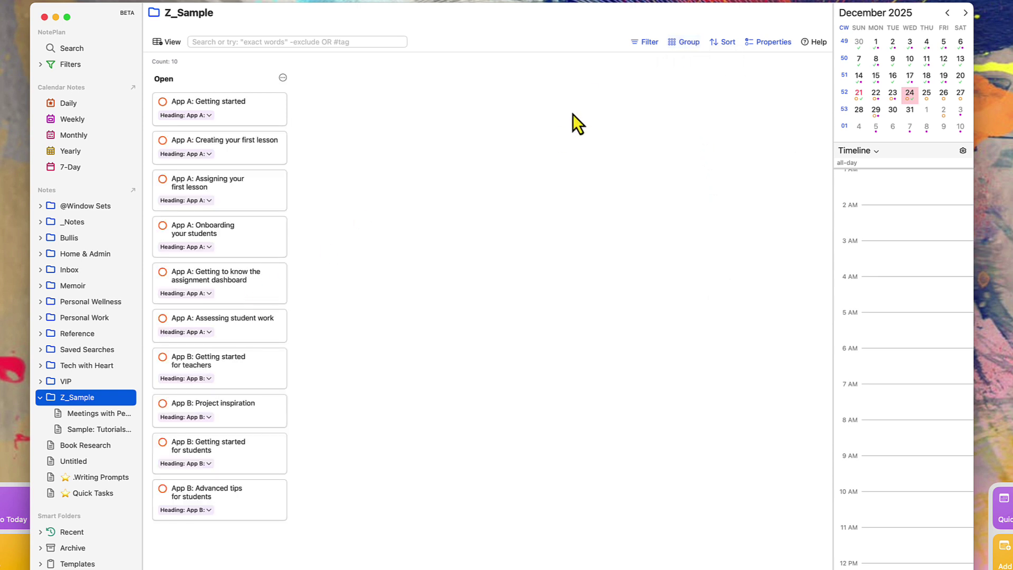
pyautogui.click(681, 43)
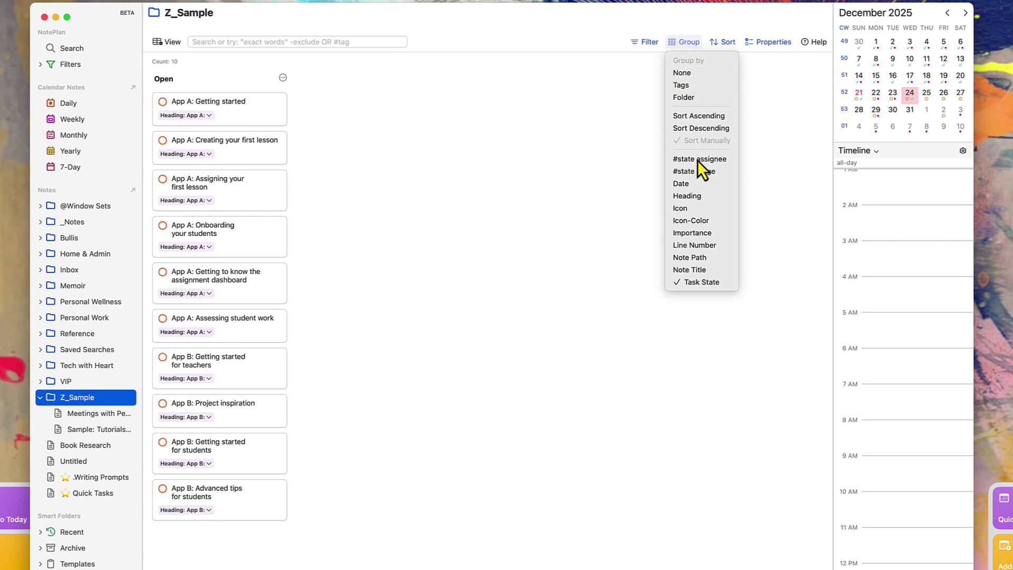
pyautogui.click(687, 174)
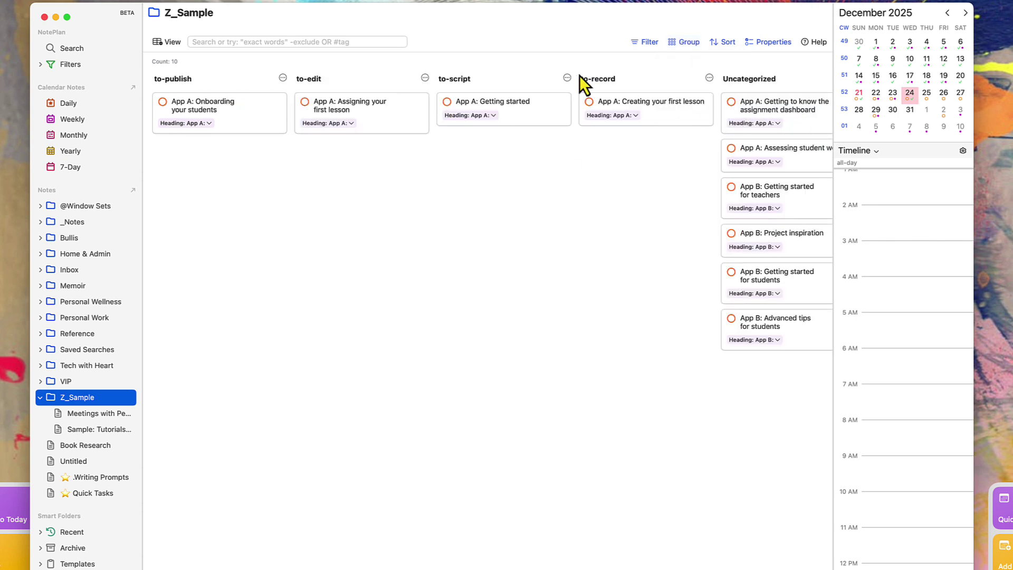
pyautogui.click(106, 429)
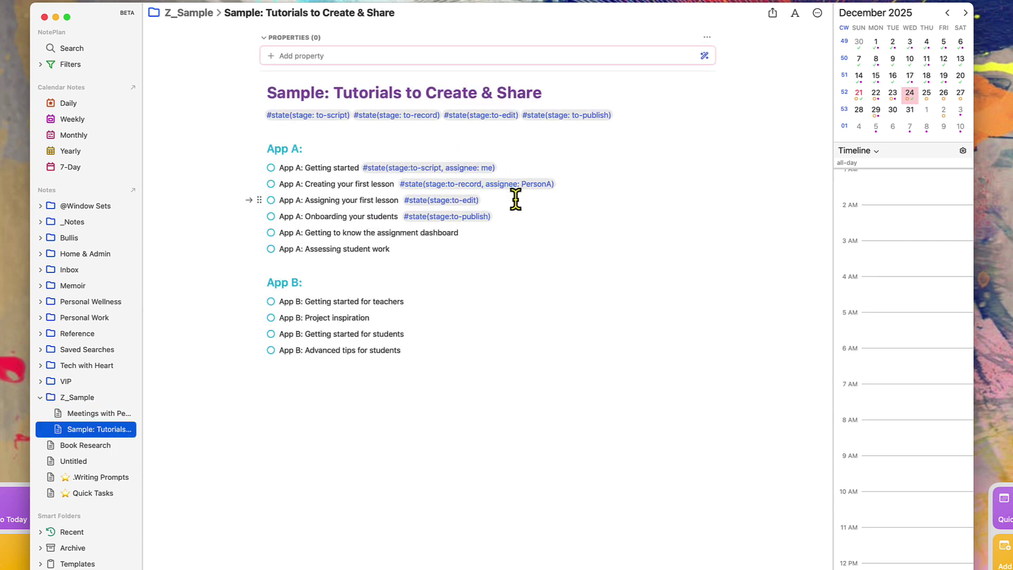
pyautogui.click(75, 399)
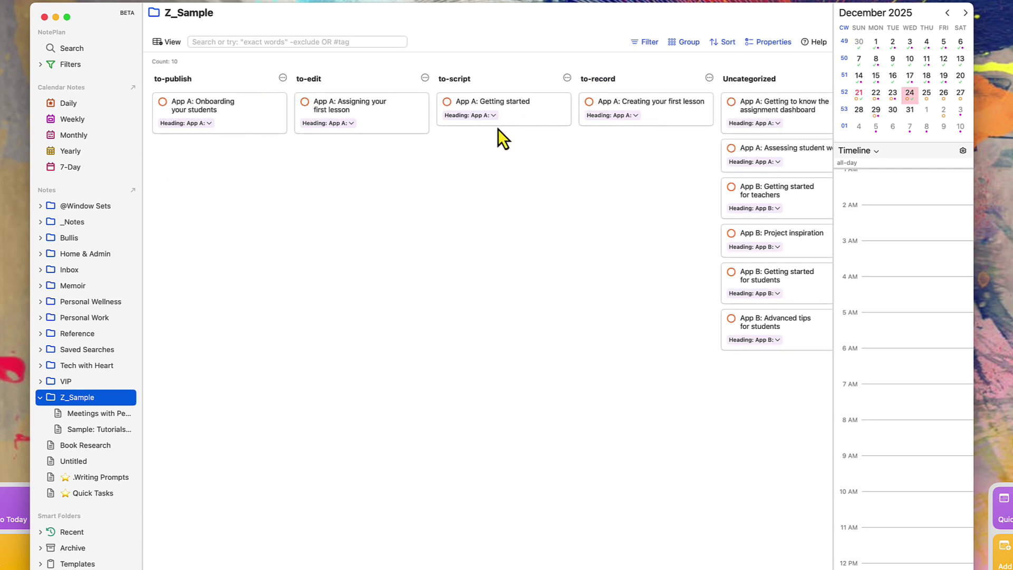
# Move the to-script column to first position and to-record to second
pyautogui.click(566, 78)
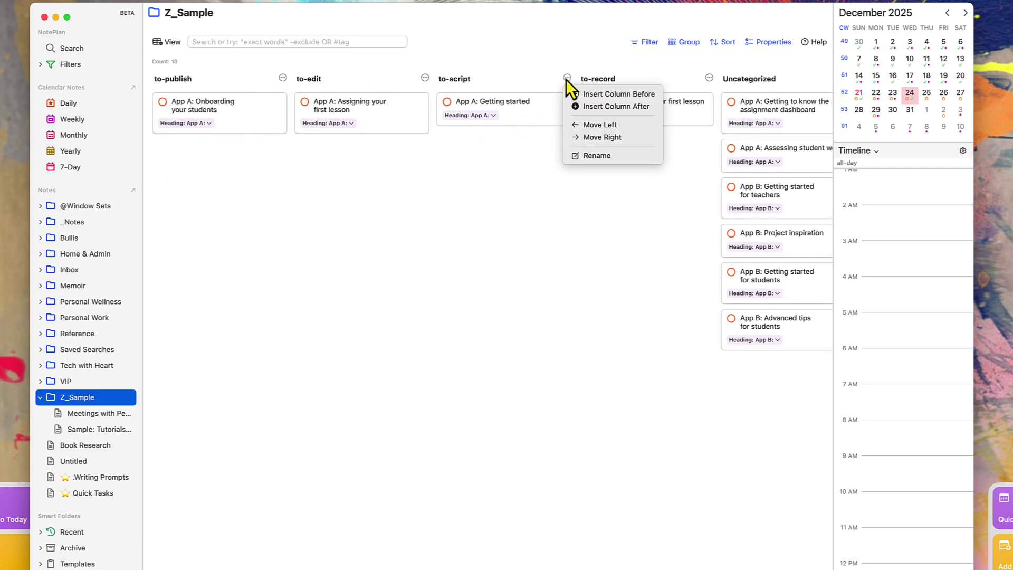
pyautogui.click(577, 125)
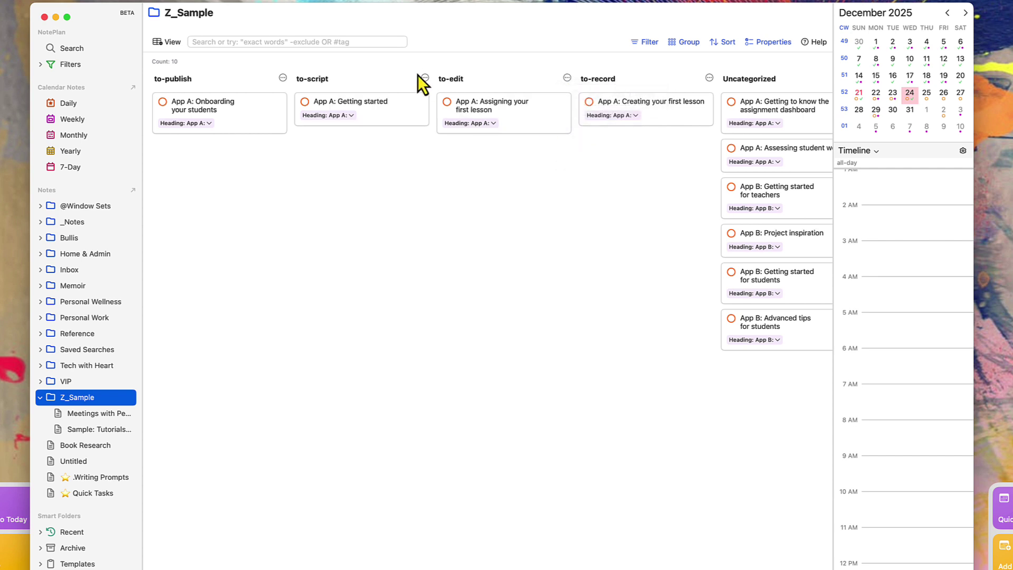
pyautogui.click(425, 78)
pyautogui.click(432, 127)
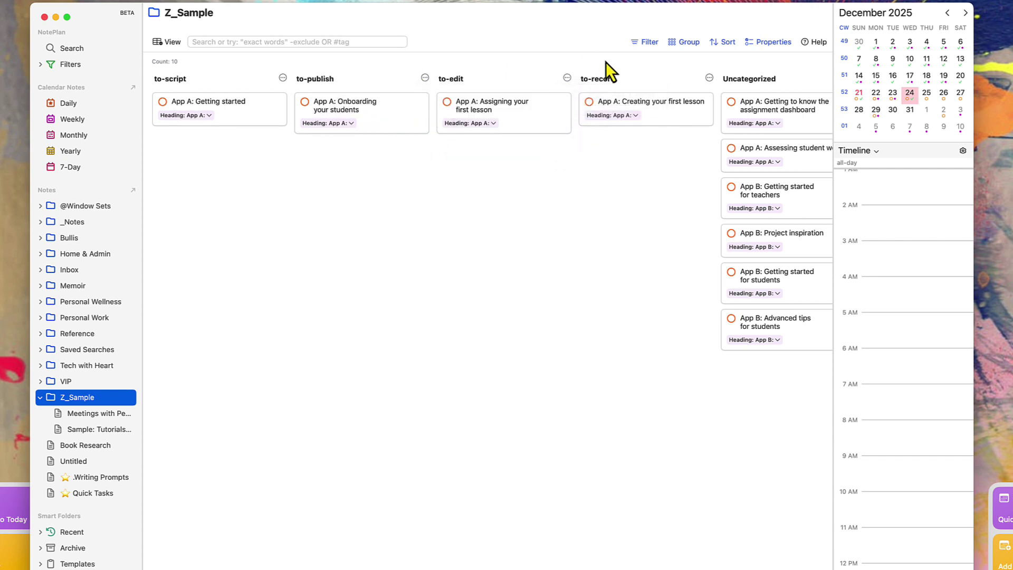
pyautogui.click(708, 79)
pyautogui.click(719, 126)
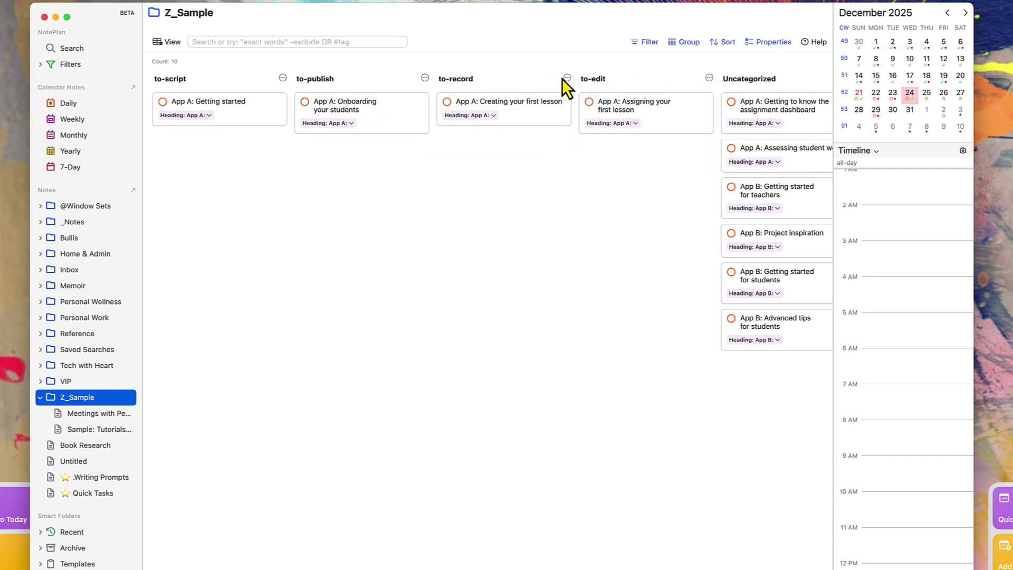
pyautogui.click(567, 78)
pyautogui.click(570, 125)
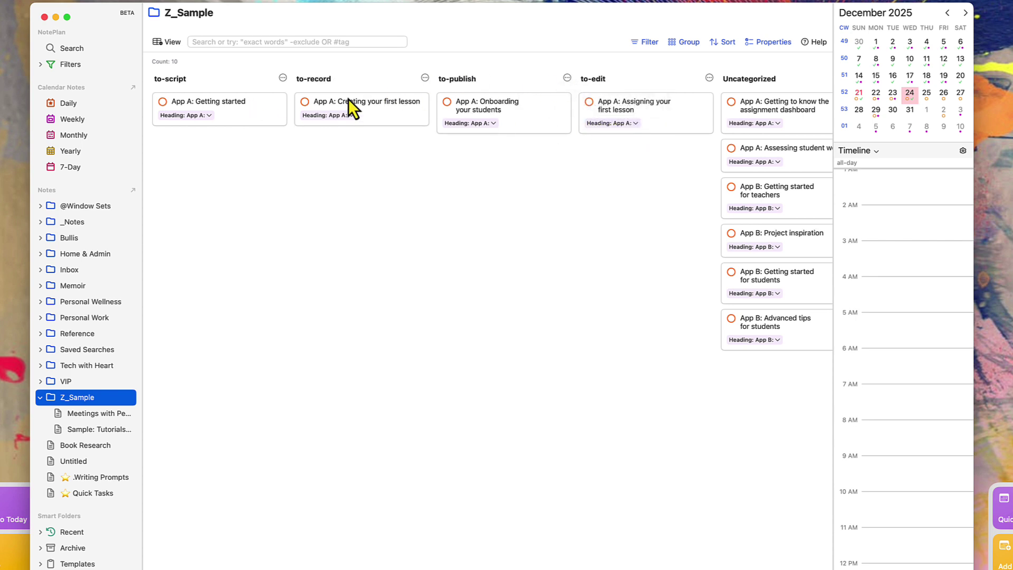
# Move the to-edit column left of to-publish, leaving Uncategorized last
pyautogui.click(709, 78)
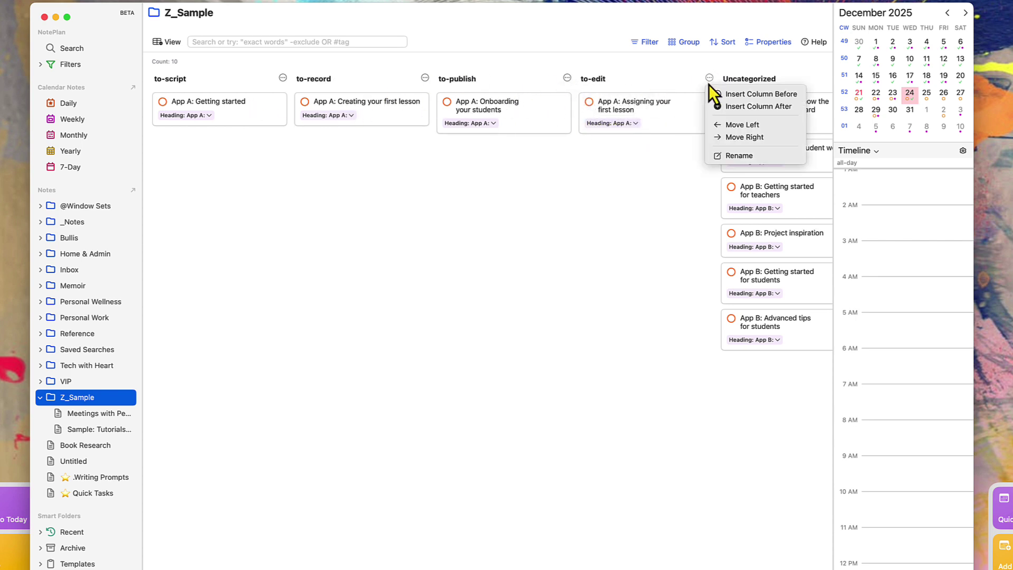
pyautogui.click(719, 125)
pyautogui.click(167, 44)
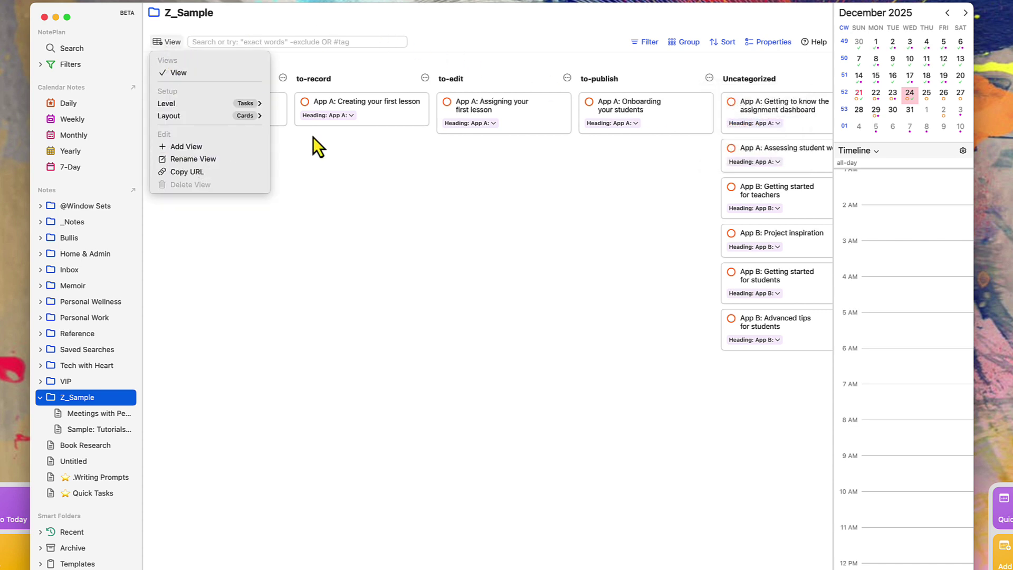
pyautogui.click(429, 161)
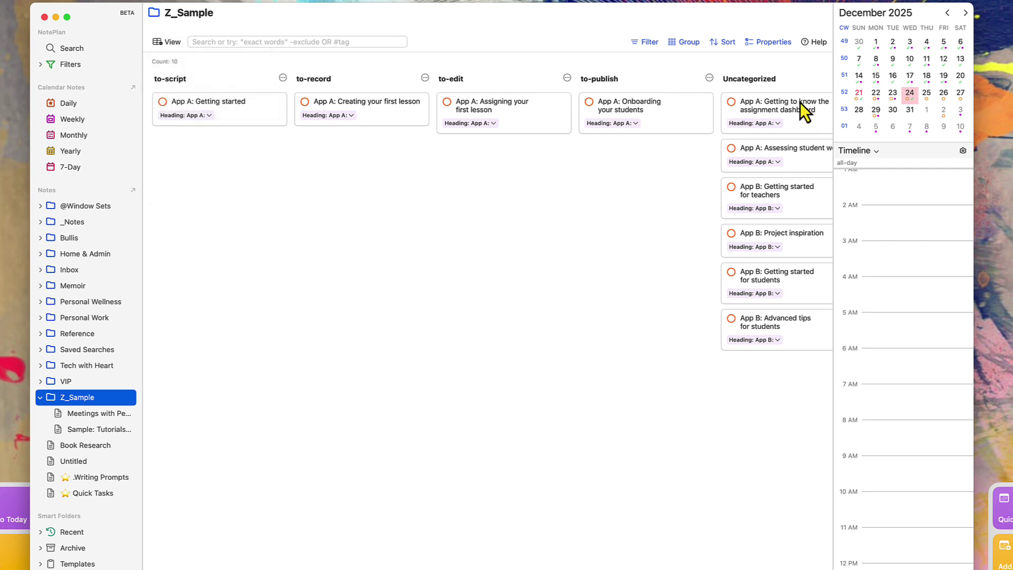
# Move the assignment dashboard card to to-edit, and Assessing student work, teachers' Getting started and Project inspiration to to-script
pyautogui.moveTo(800, 102); pyautogui.dragTo(523, 155)
pyautogui.moveTo(807, 110); pyautogui.dragTo(222, 161)
pyautogui.moveTo(812, 118); pyautogui.dragTo(224, 191)
pyautogui.moveTo(815, 129); pyautogui.dragTo(253, 237)
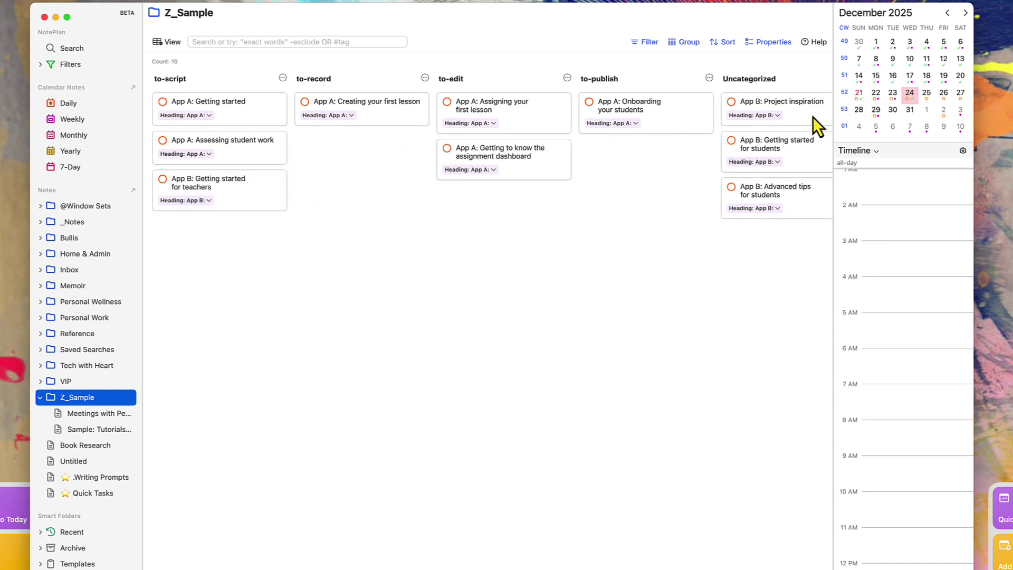
# Sort the board cards by Heading, try Icon sorting, and check Assessing student work's heading
pyautogui.click(720, 41)
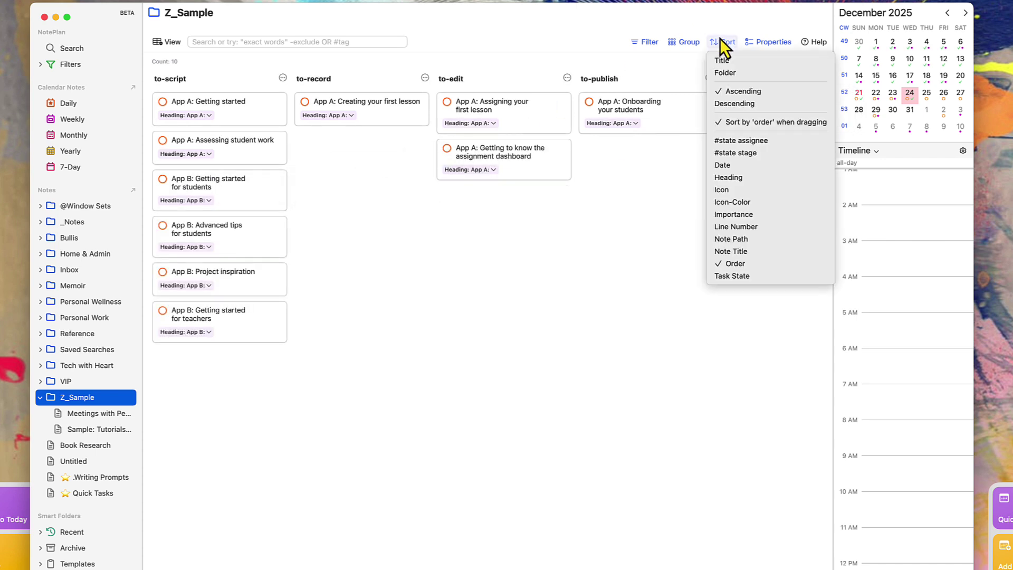
pyautogui.click(739, 175)
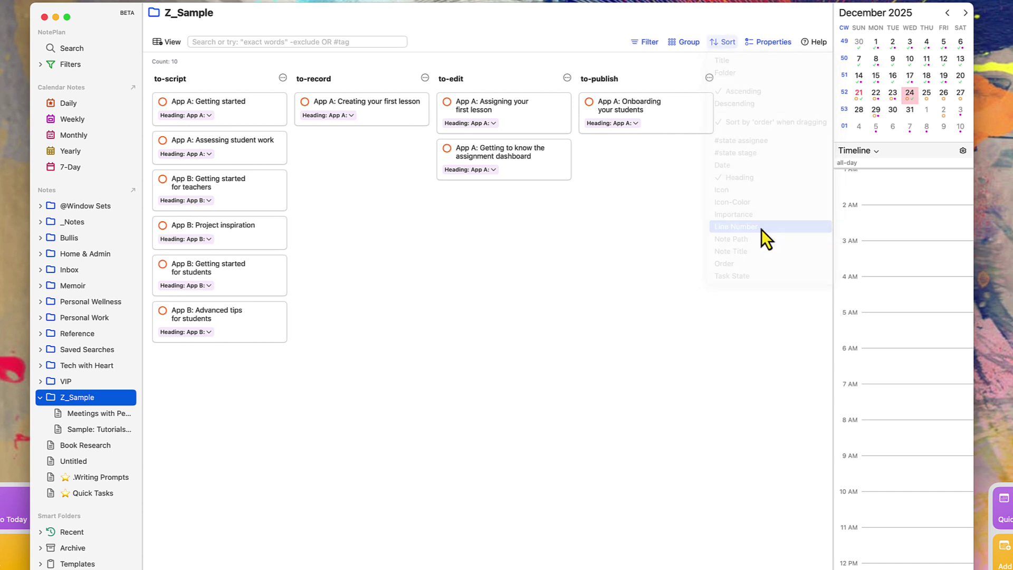
pyautogui.click(718, 44)
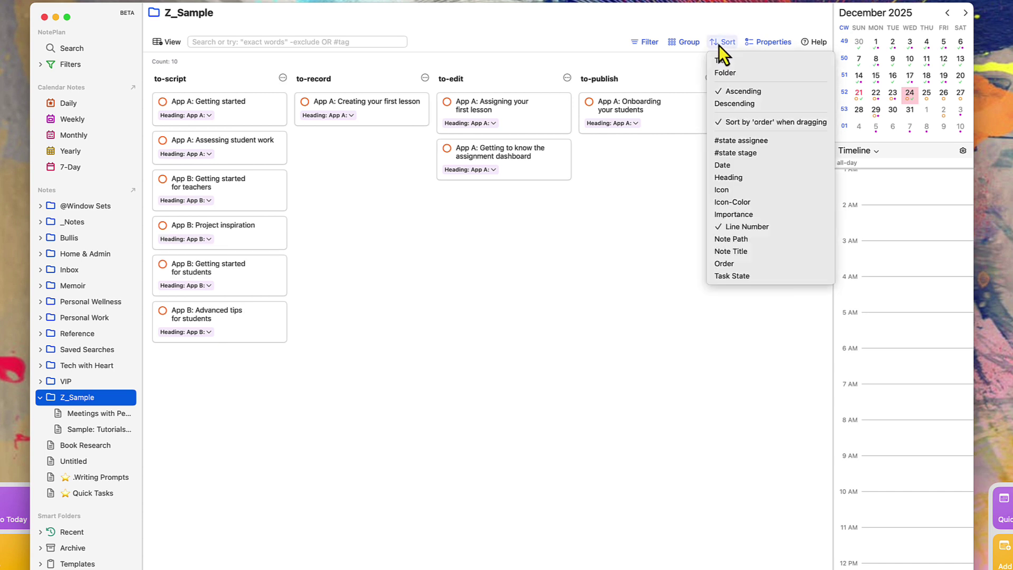
pyautogui.click(737, 189)
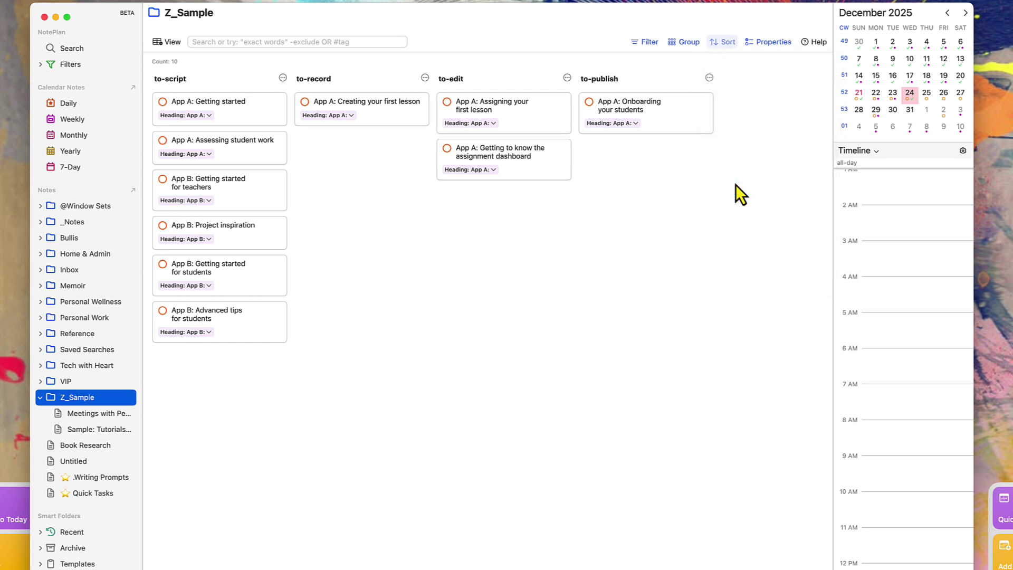
pyautogui.click(210, 153)
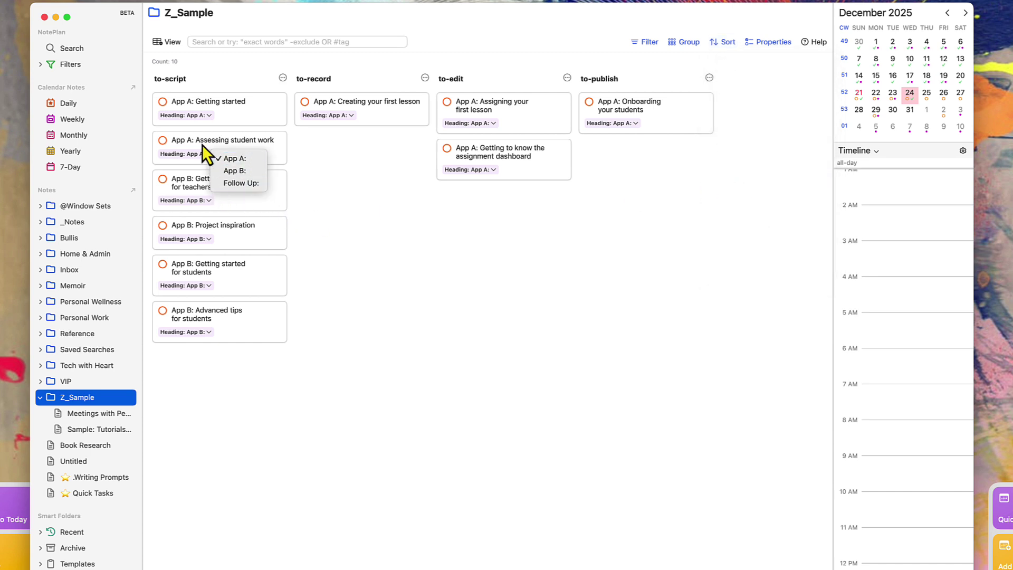
# Show each card's #state assignee property on the kanban board
pyautogui.click(193, 154)
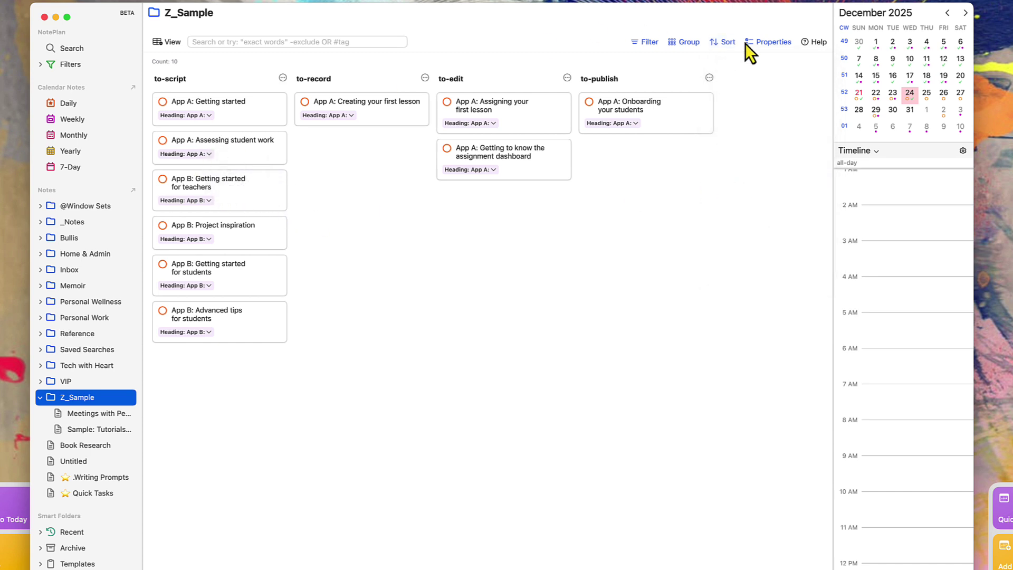
pyautogui.click(748, 43)
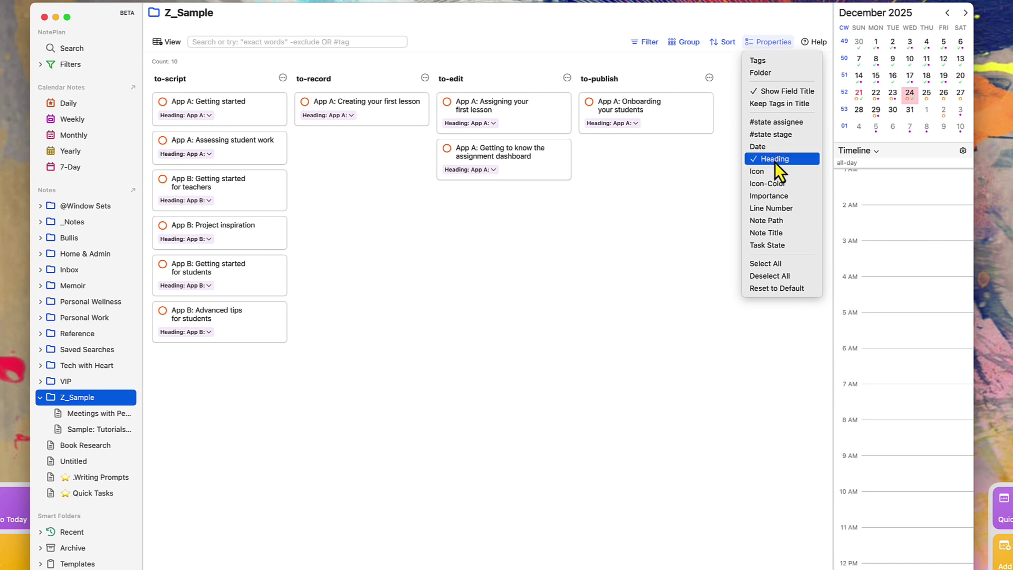
pyautogui.click(790, 127)
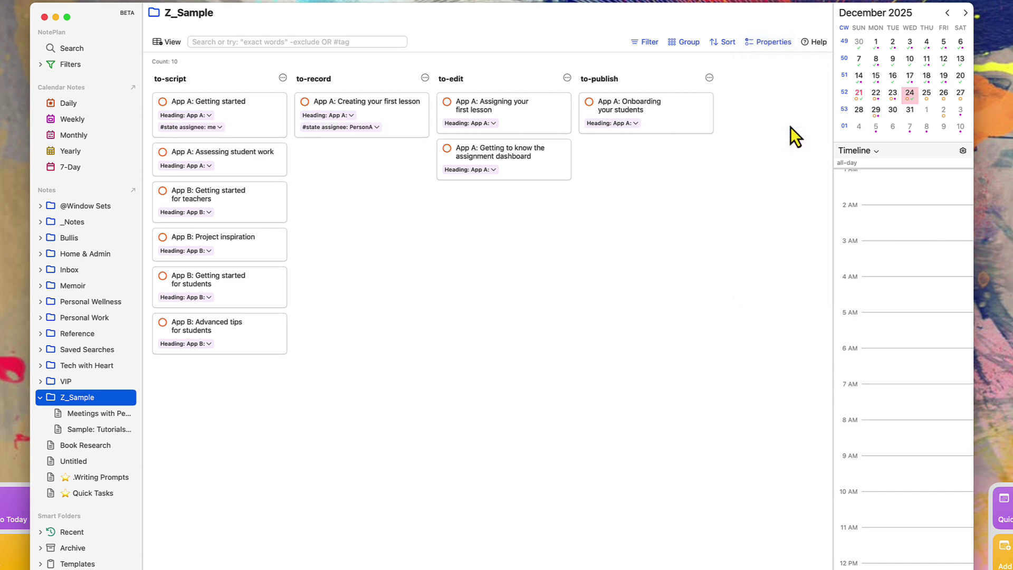
# Assign the Creating your first lesson card to 'me', then open the Sample: Tutorials to Create & Share note
pyautogui.click(369, 128)
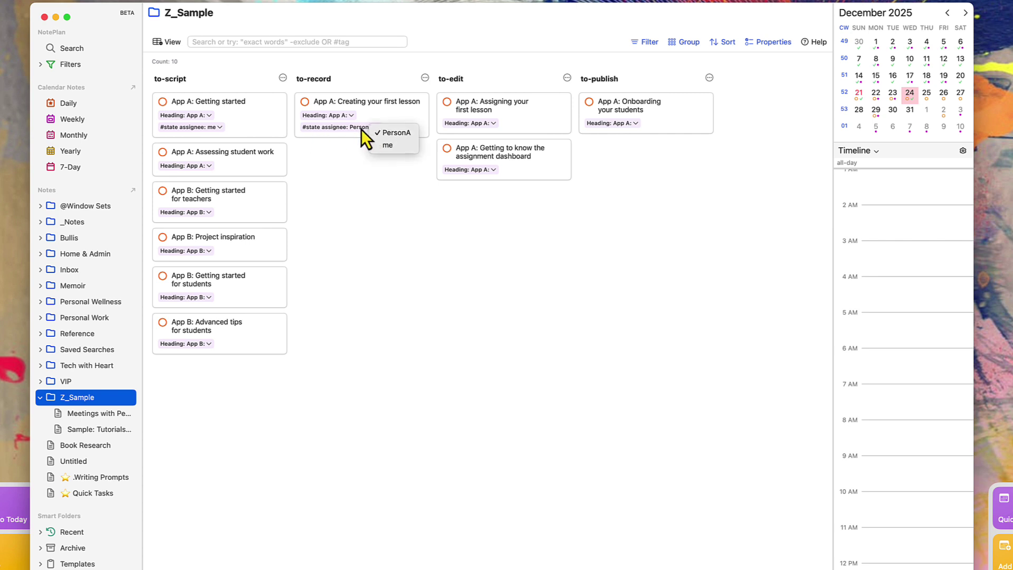
pyautogui.click(395, 145)
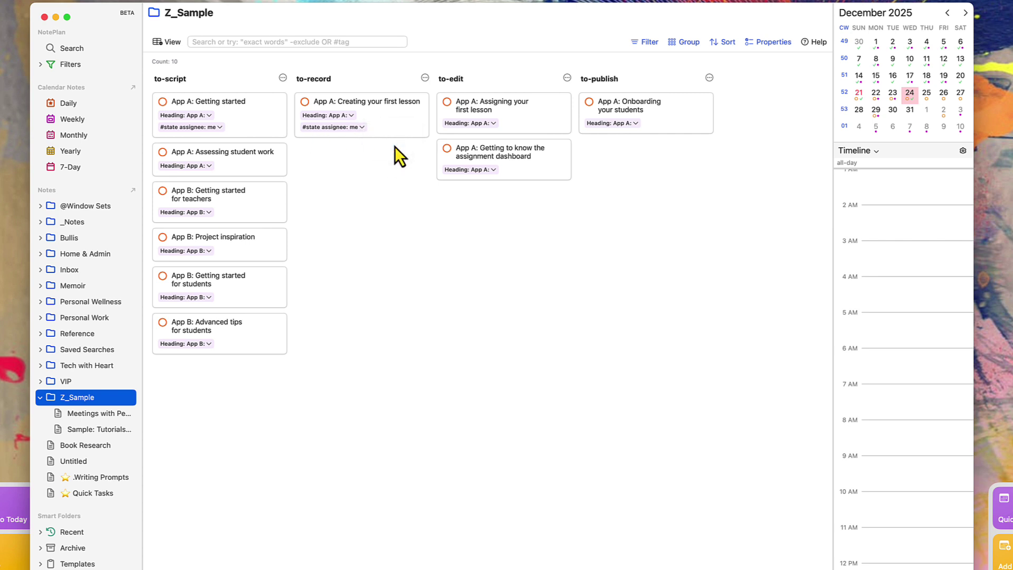
pyautogui.click(117, 431)
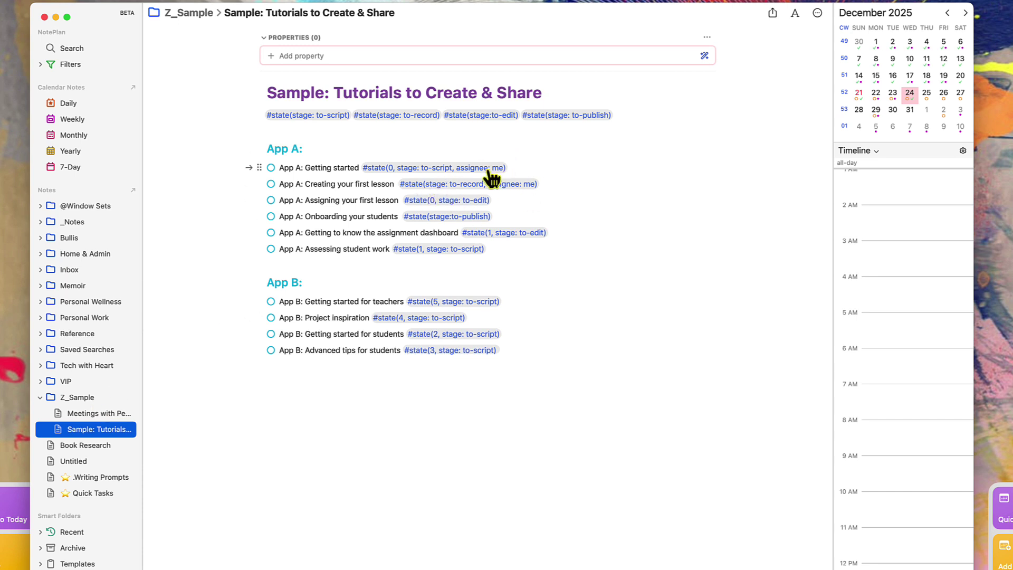
# In the note, replace 'me' in the second task's assignee tag with the other team member's name
pyautogui.click(523, 168)
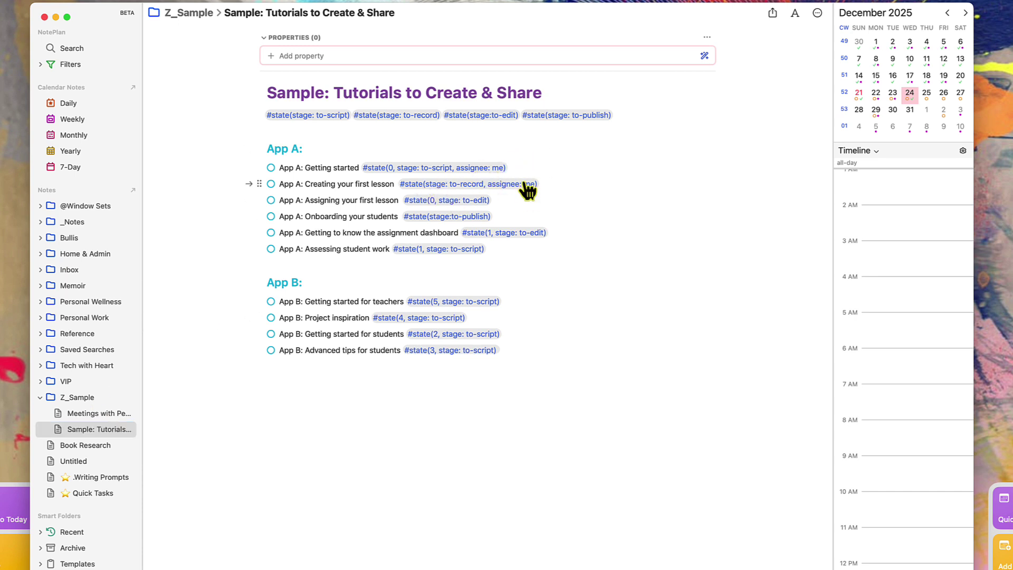
pyautogui.click(524, 184)
pyautogui.write('PersonA')
# Check the to-record card's assignee choices on the Z_Sample board without changing them
pyautogui.click(71, 397)
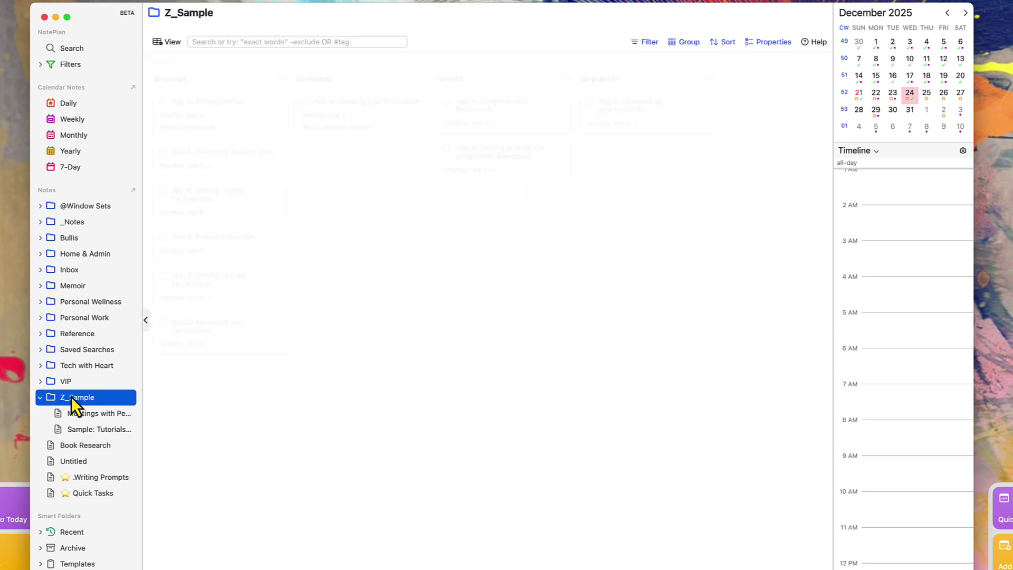
pyautogui.click(369, 128)
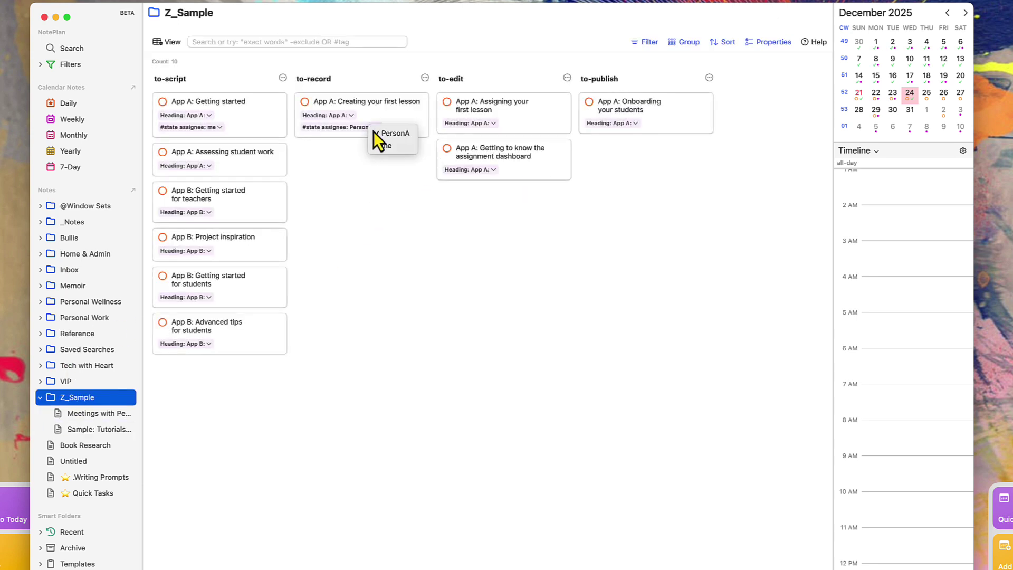
pyautogui.click(331, 227)
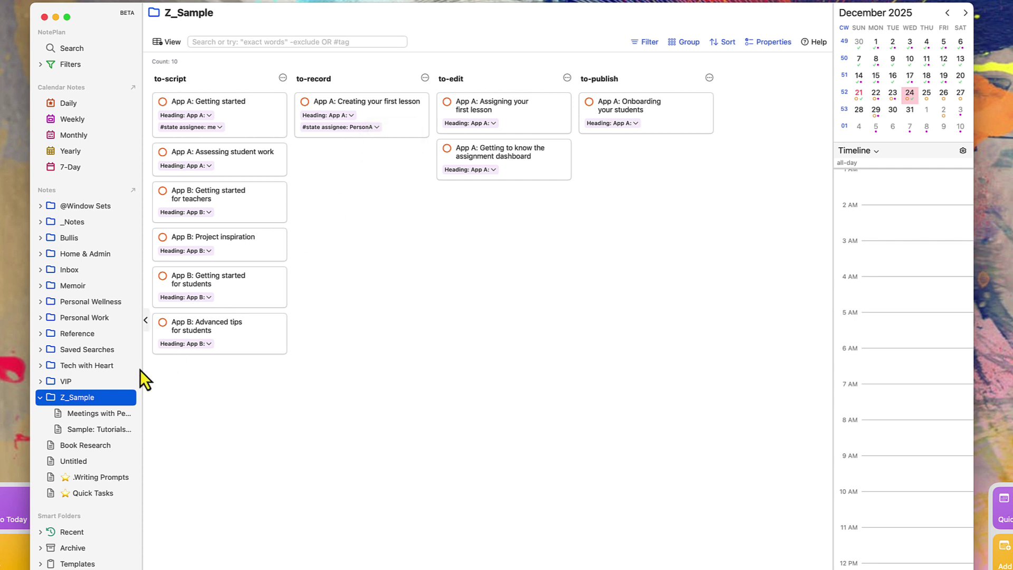
# Select the end of the stage tag line in the Sample: Tutorials note, then return to Z_Sample
pyautogui.click(82, 430)
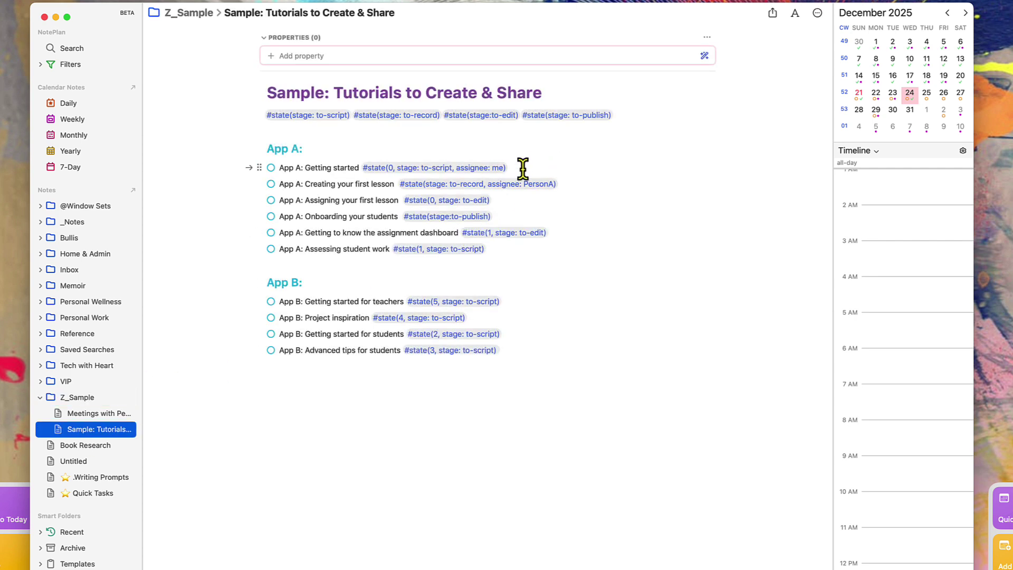
pyautogui.click(522, 168)
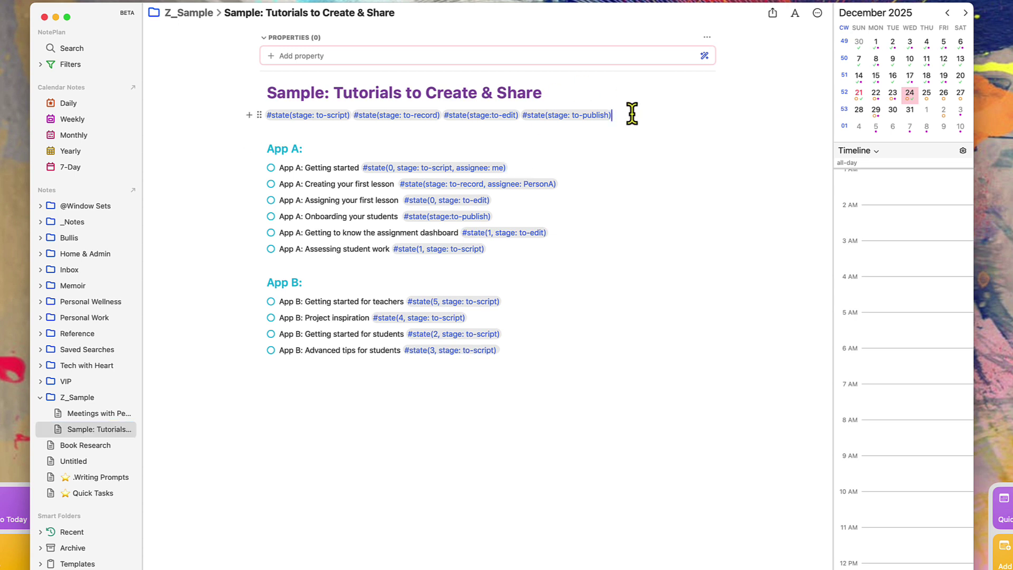
pyautogui.moveTo(633, 113)
pyautogui.mouseDown()
pyautogui.moveTo(533, 119)
pyautogui.moveTo(429, 101)
pyautogui.moveTo(255, 120)
pyautogui.mouseUp()
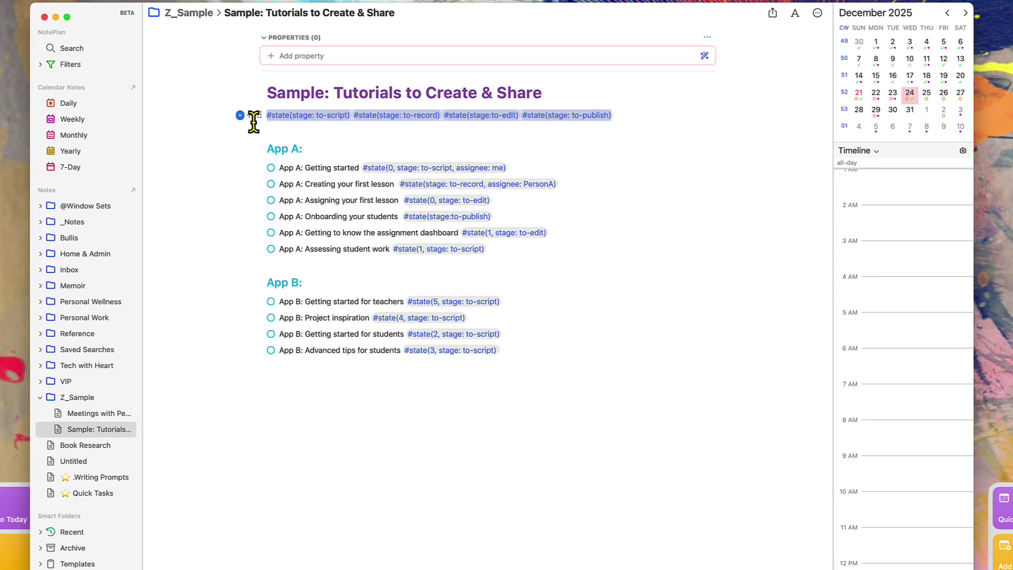
pyautogui.click(102, 401)
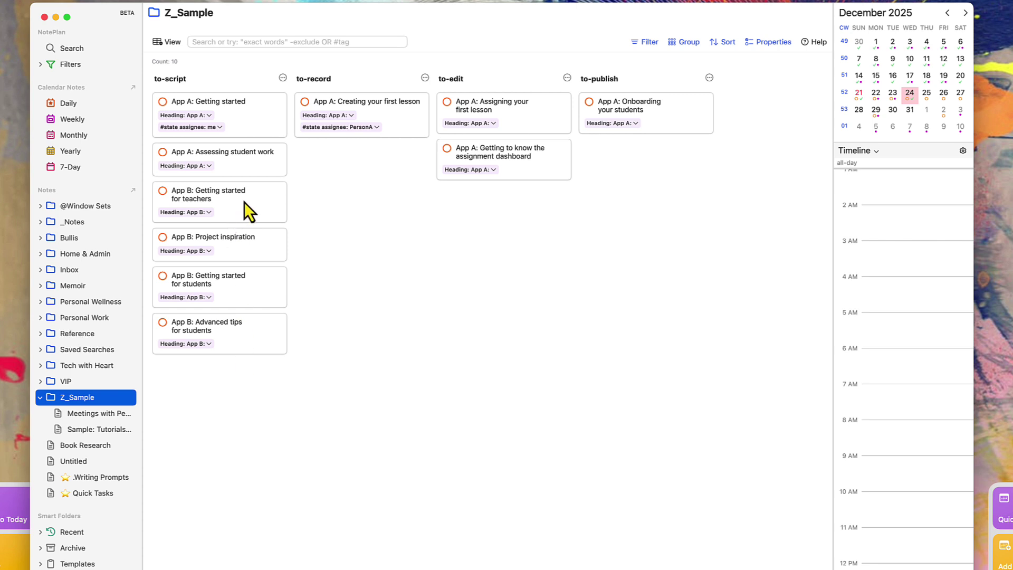
# Move the App B: Getting started for teachers card into to-record and verify its tag in the note
pyautogui.moveTo(246, 213); pyautogui.dragTo(382, 141)
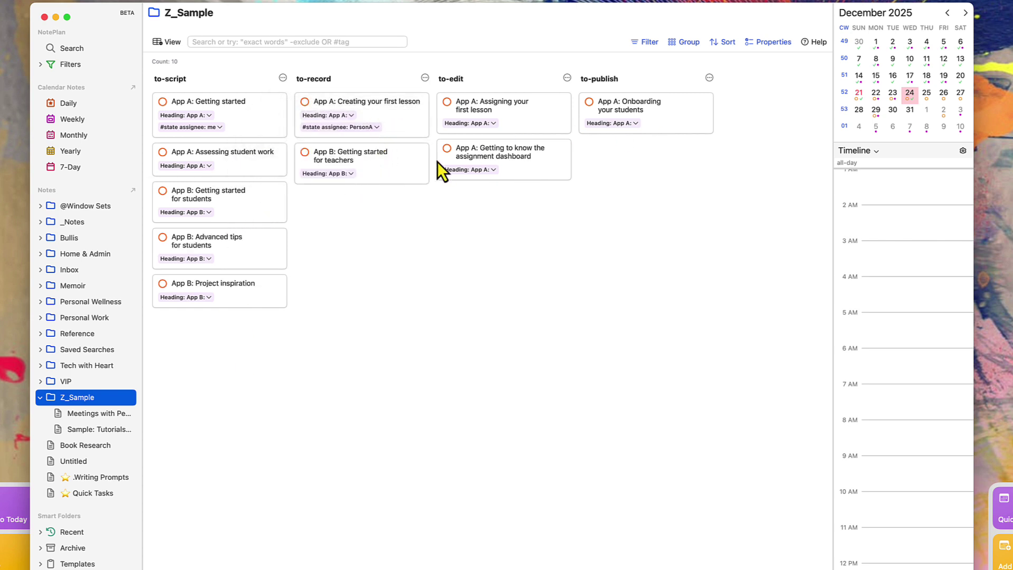
pyautogui.click(89, 429)
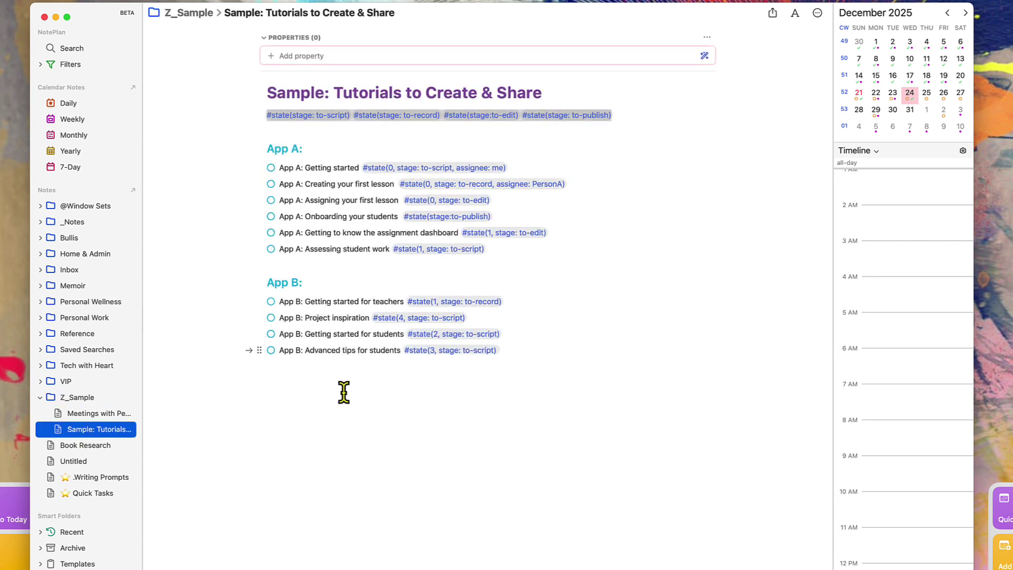
pyautogui.click(89, 399)
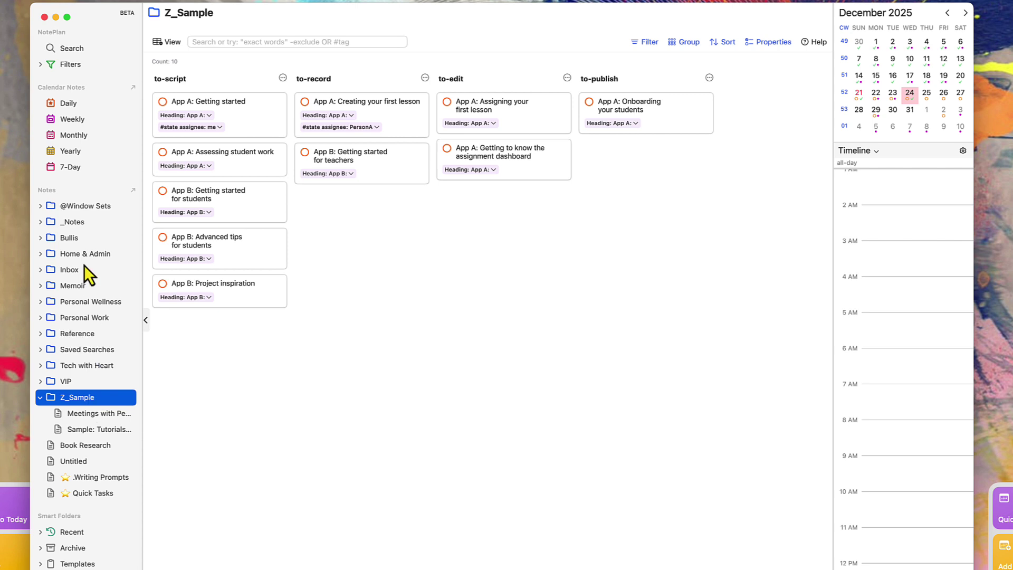
# Switch to the Wed, Dec 24 daily note from Calendar Notes
pyautogui.click(65, 107)
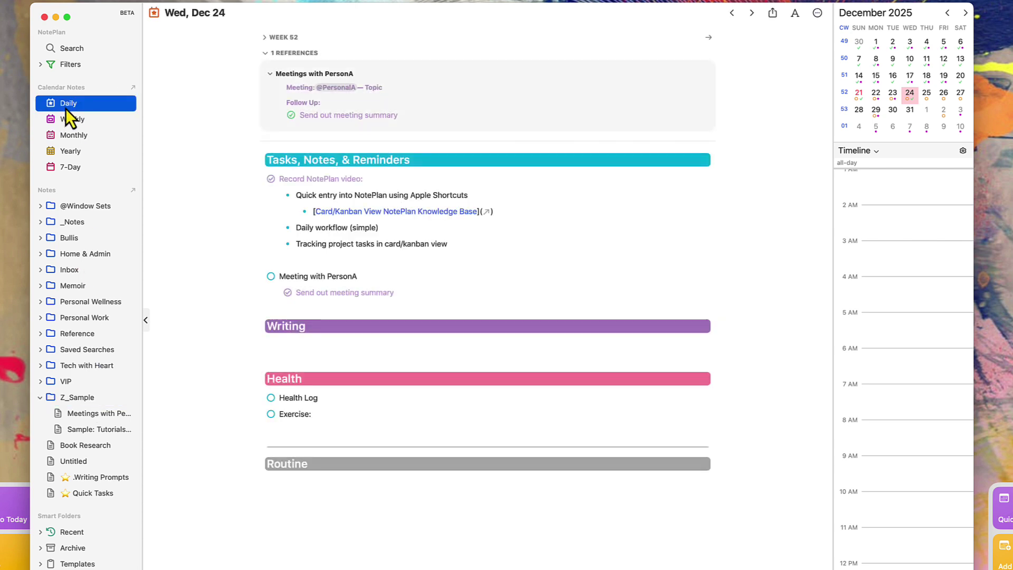